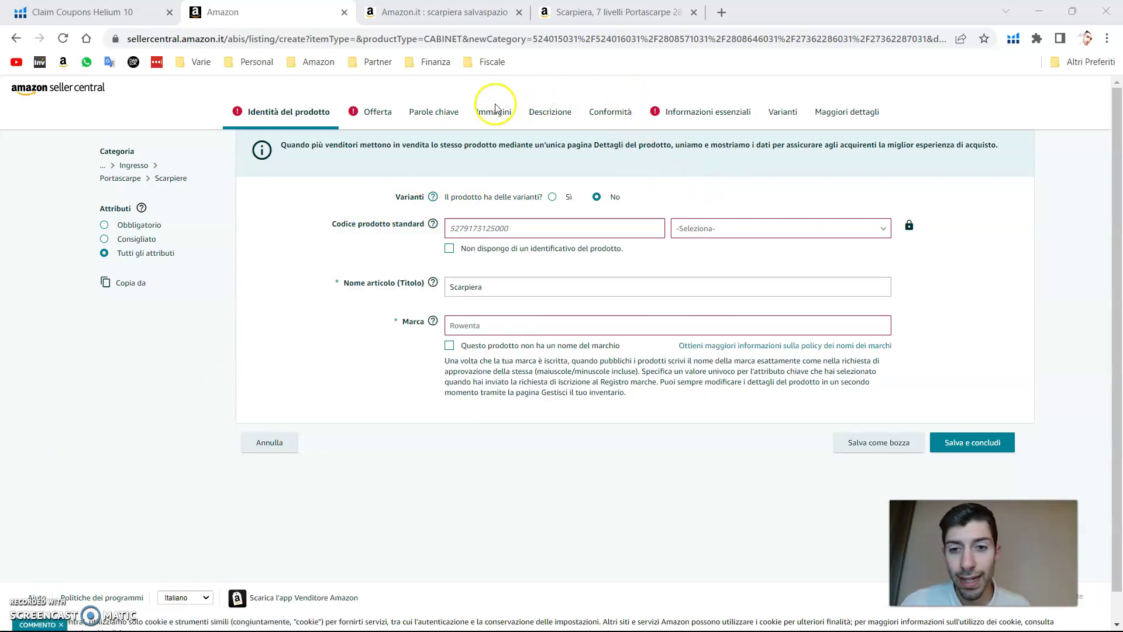
# Review the product description and search terms (Parole chiave) sections of the new Scarpiera listing form
pyautogui.click(543, 112)
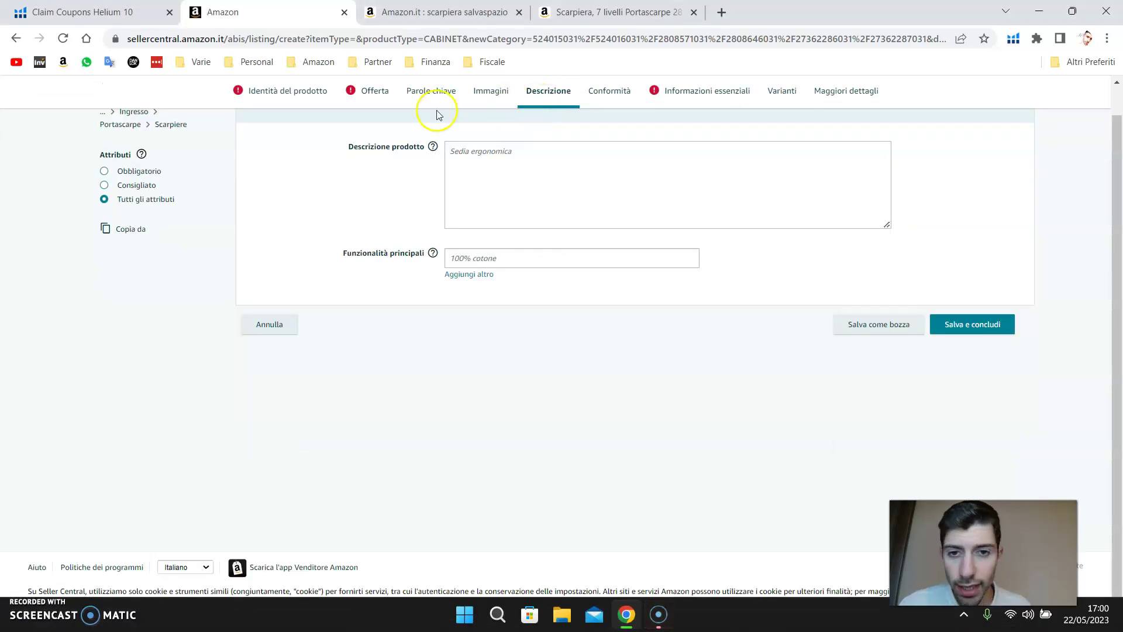
pyautogui.scroll(1, 468, 164)
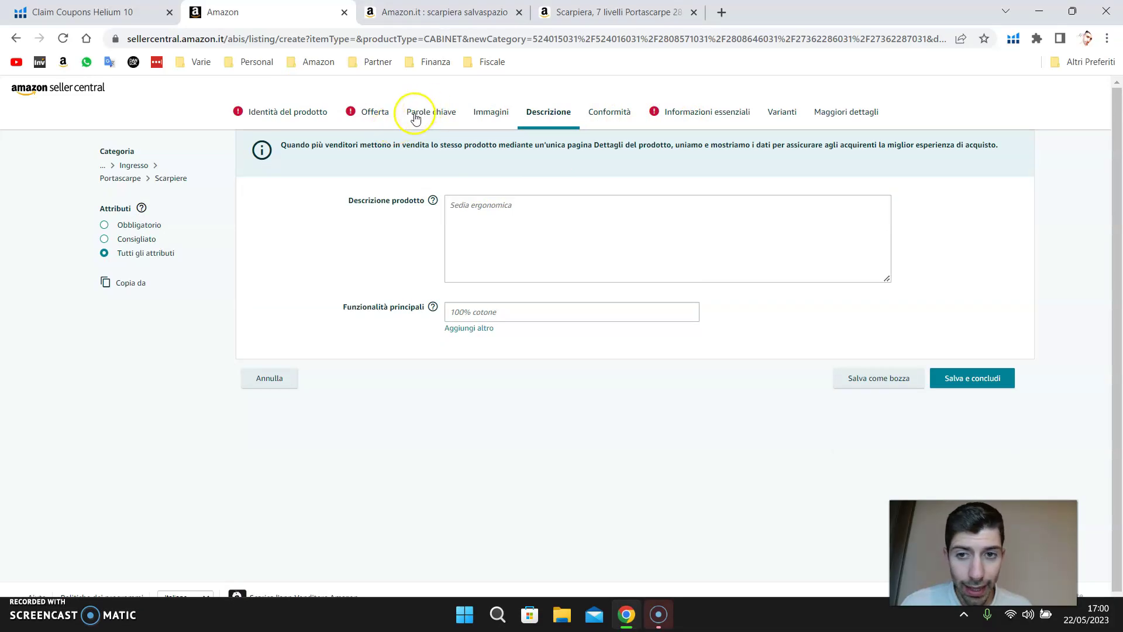
pyautogui.click(440, 112)
pyautogui.scroll(1, 534, 234)
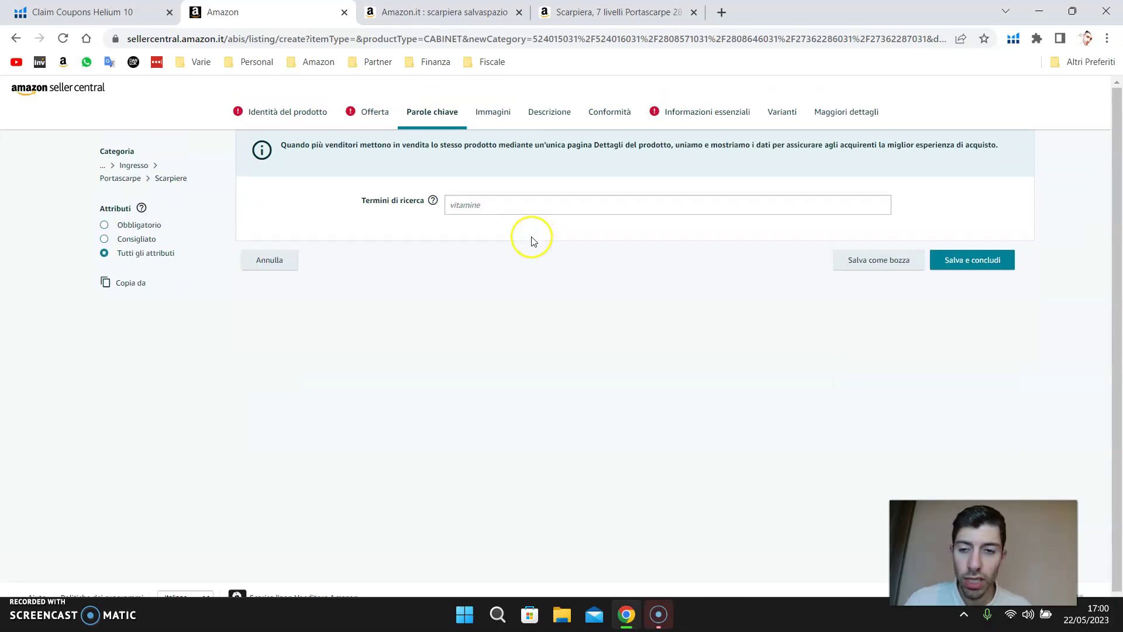
pyautogui.click(529, 266)
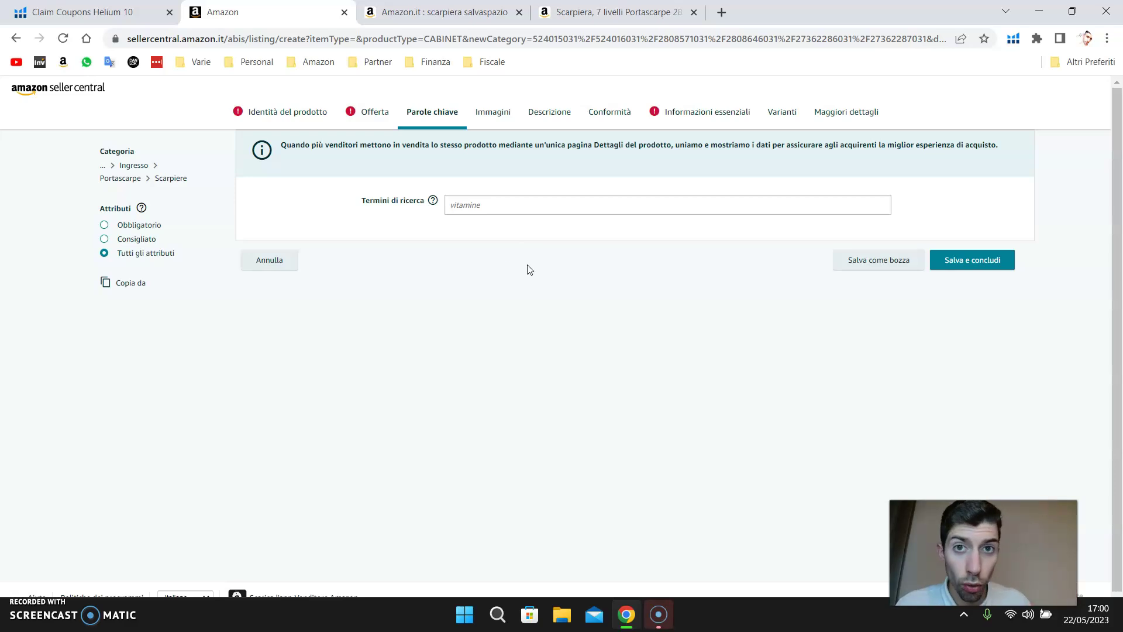
# Switch to the Helium 10 offer page, review the discounts and open the checkout with the 10% code AMZLEAF10
pyautogui.click(82, 11)
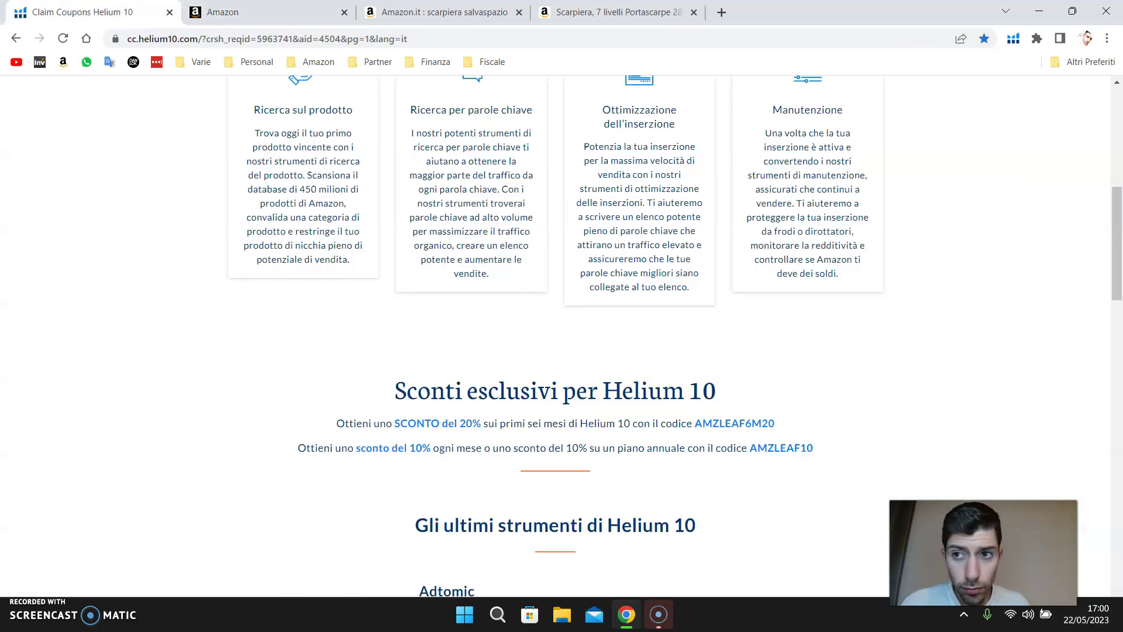
pyautogui.scroll(10, 331, 202)
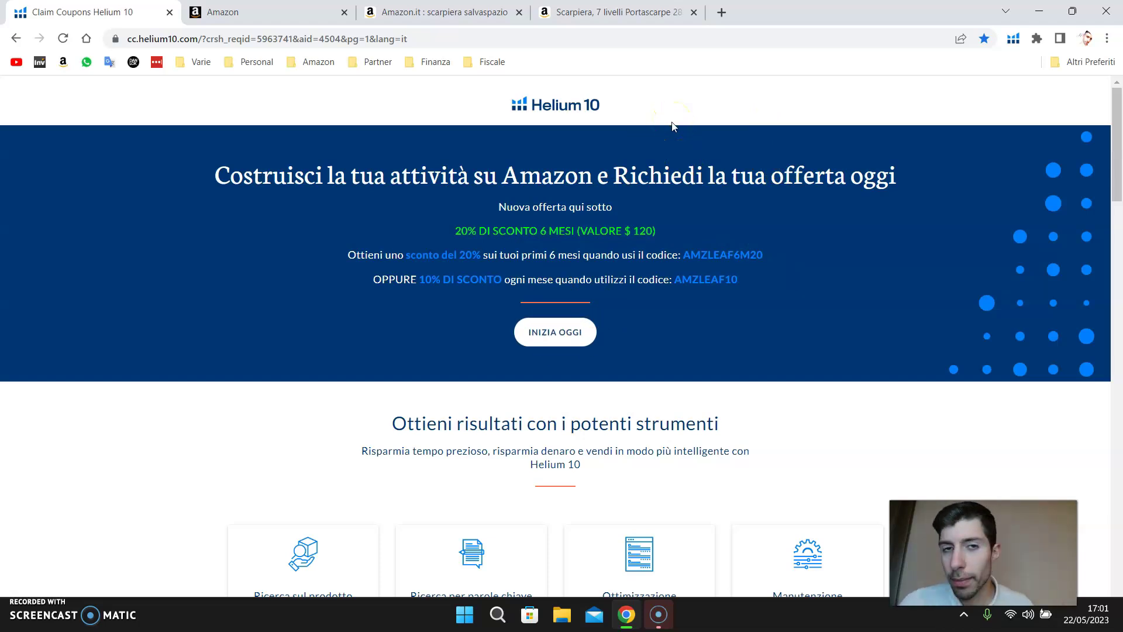
pyautogui.scroll(-4, 571, 341)
pyautogui.scroll(4, 542, 304)
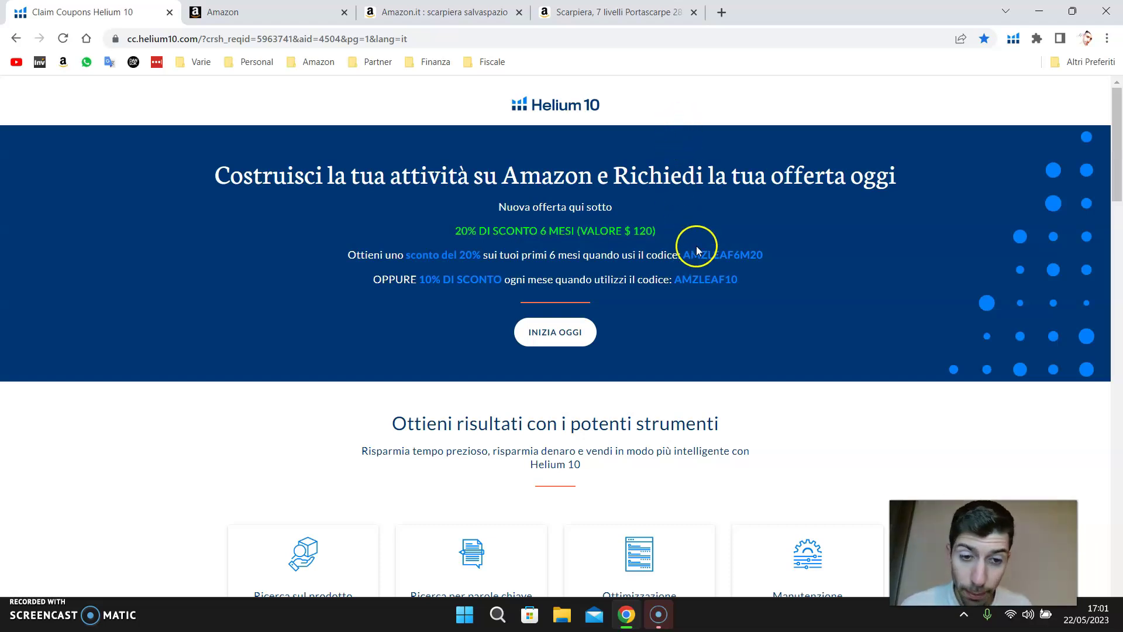
pyautogui.click(714, 281)
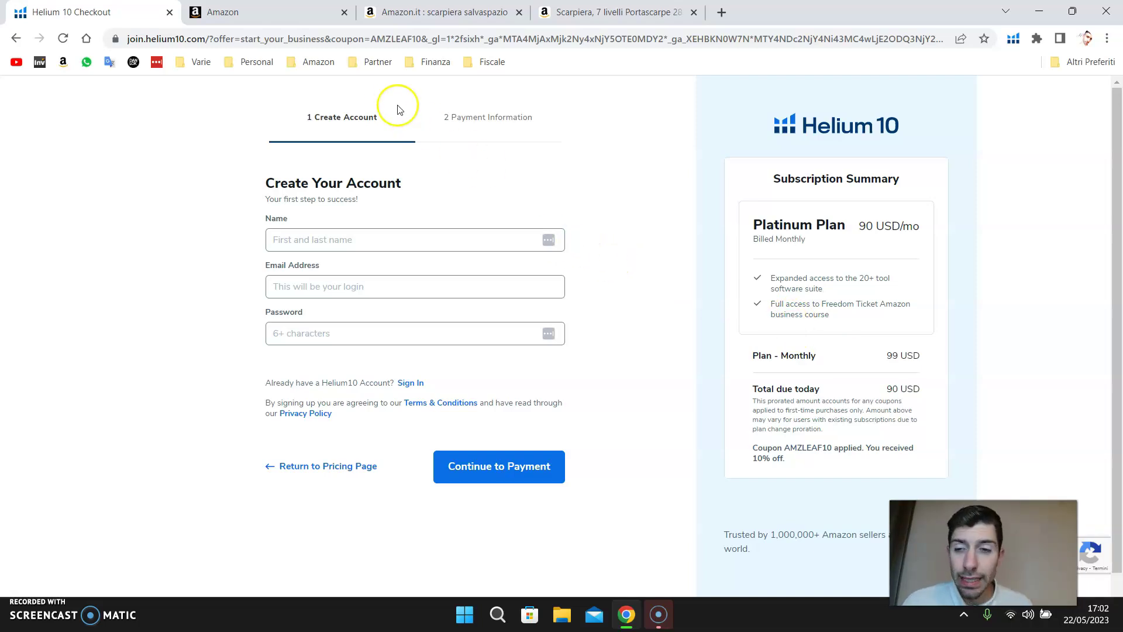
# Examine the HOMIDEC seven-level shoe rack's product page and its revenue in the Xray results for "scarpiera salvaspazio"
pyautogui.click(291, 16)
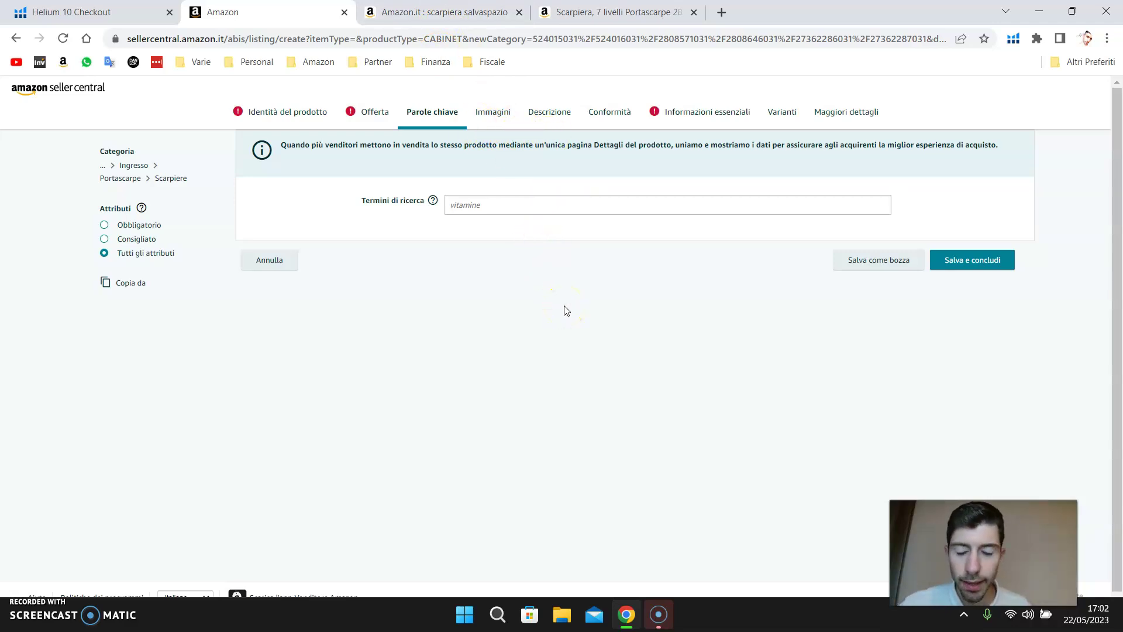
pyautogui.hotkey('ctrl', 'Tab')
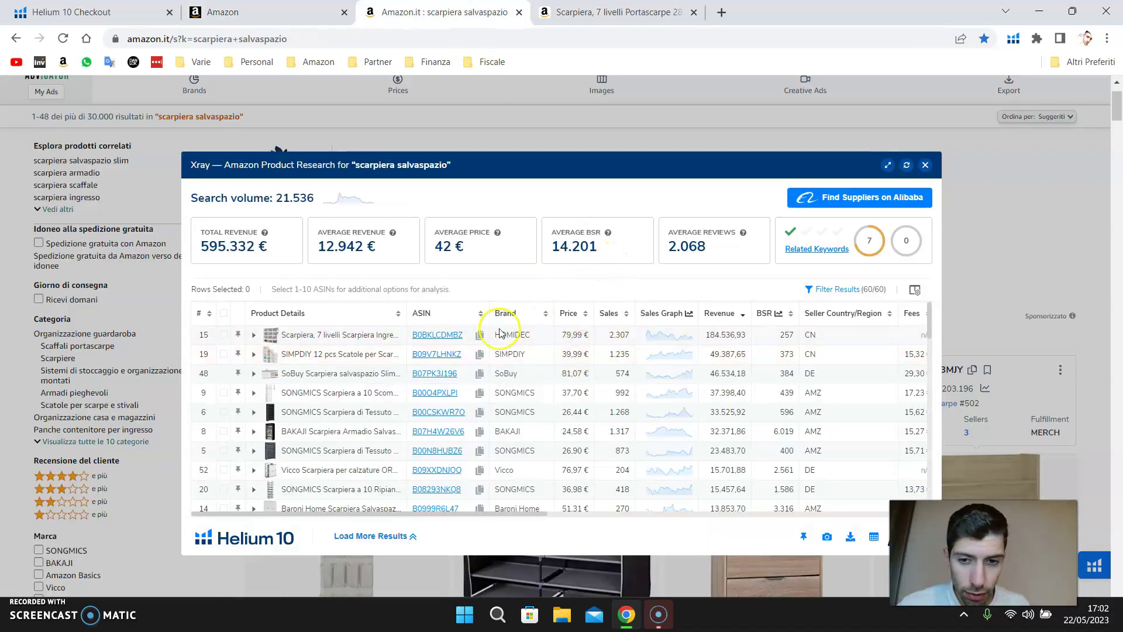
pyautogui.click(351, 341)
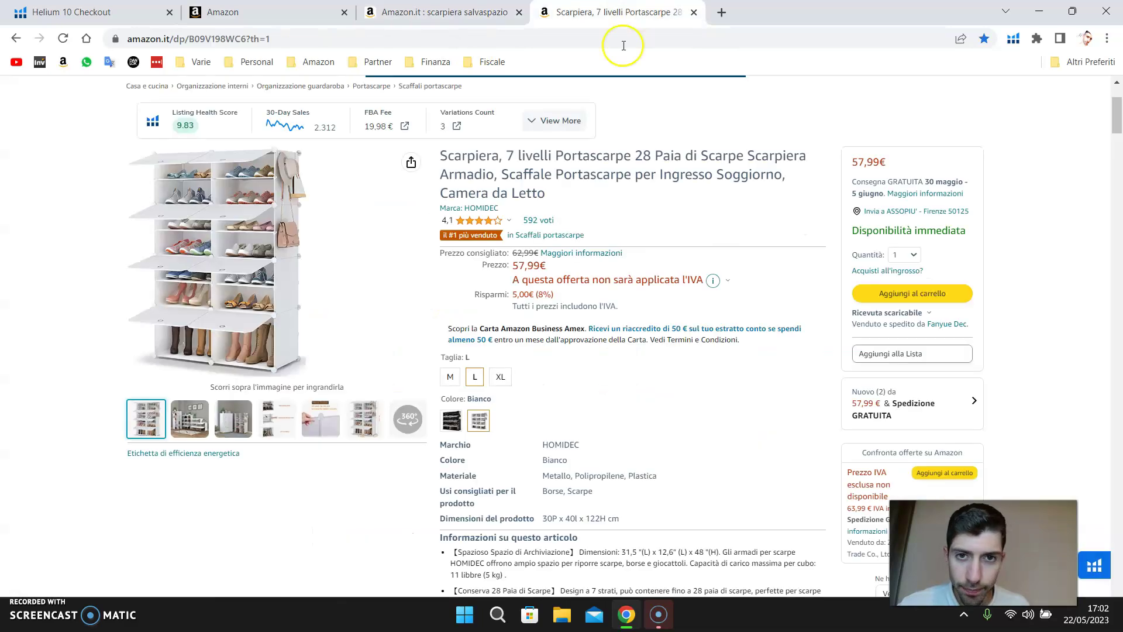
pyautogui.scroll(-1, 451, 282)
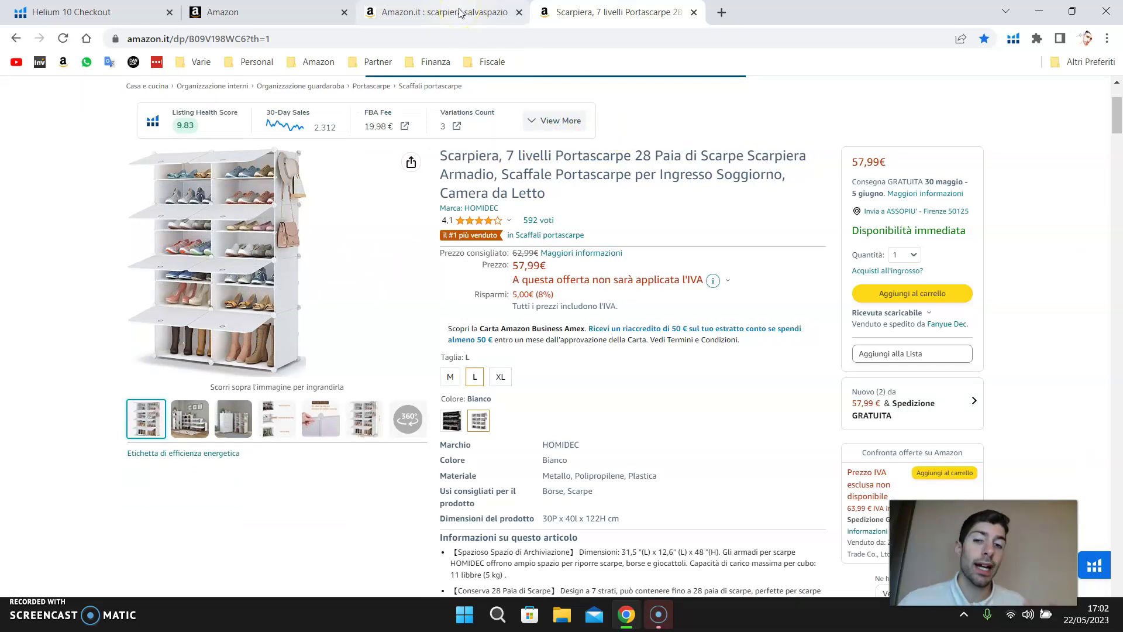
pyautogui.moveTo(460, 13)
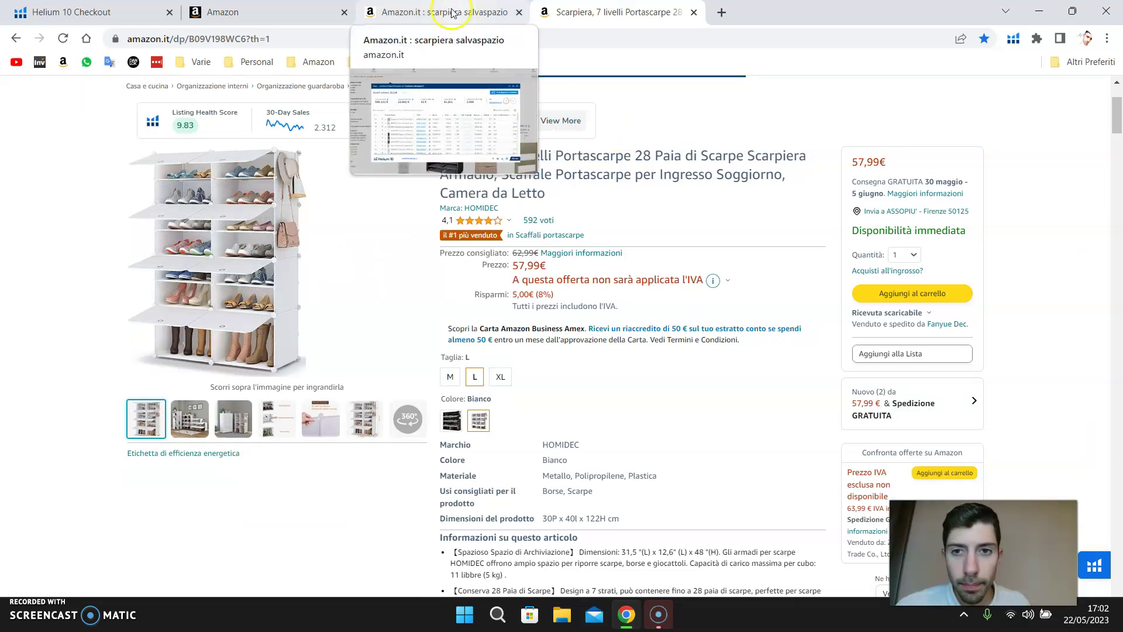
pyautogui.click(459, 13)
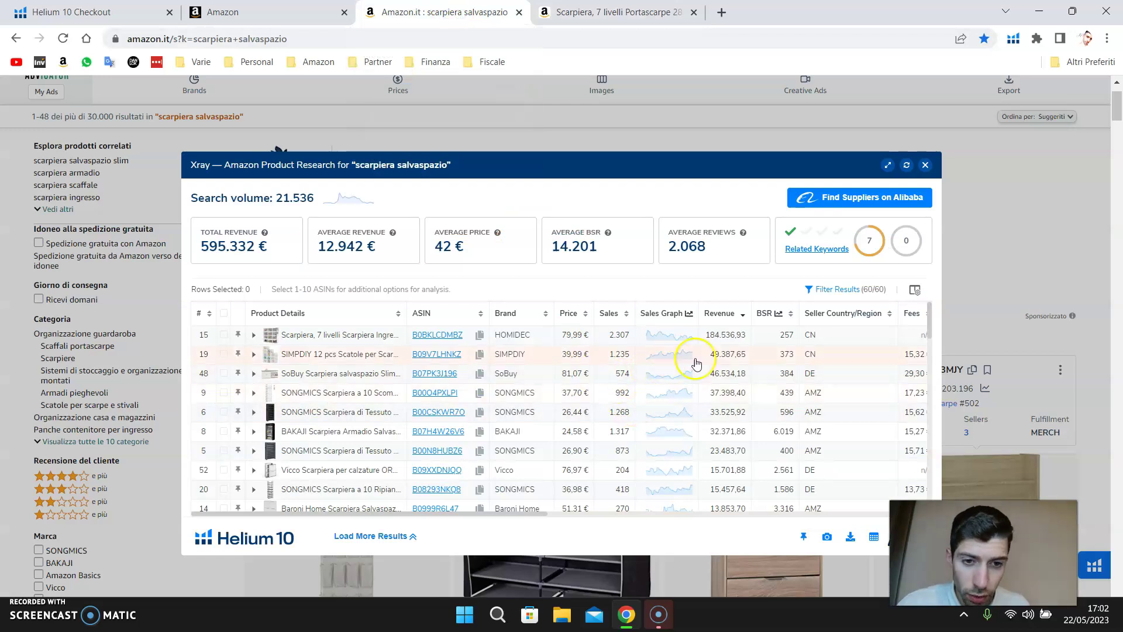
pyautogui.moveTo(705, 335); pyautogui.dragTo(746, 335)
pyautogui.click(740, 335)
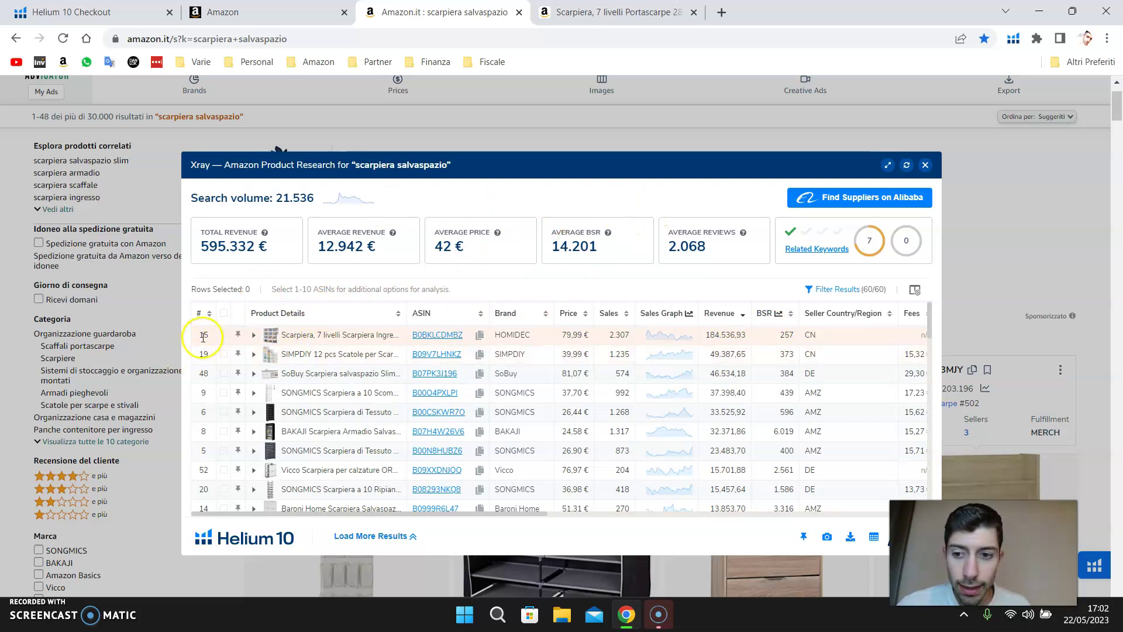
# Select the HOMIDEC seven-level shoe rack in the Xray results and run Cerebro on it
pyautogui.click(224, 335)
pyautogui.moveTo(314, 339)
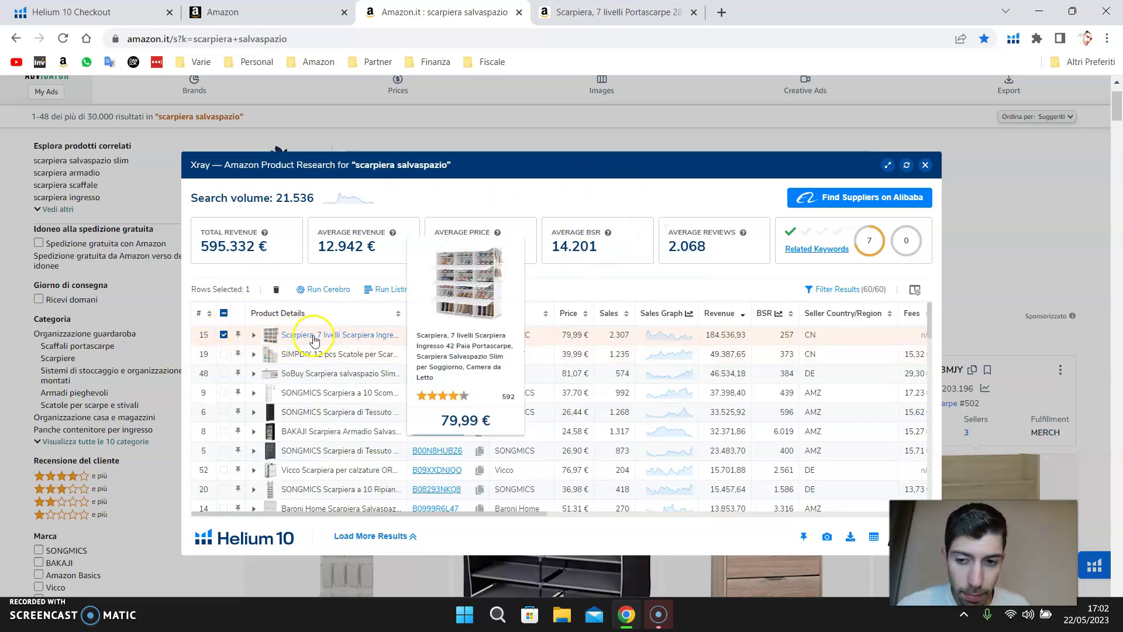
pyautogui.click(330, 290)
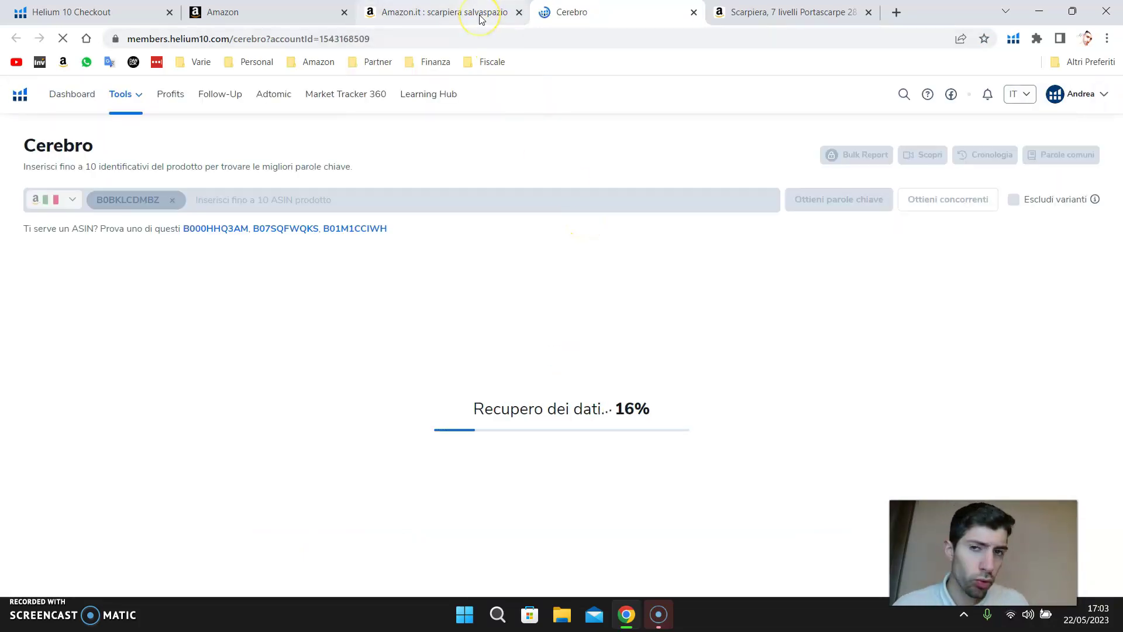
# Return to the Xray results, run Listing Analyzer on the selected HOMIDEC shoe rack and open its report
pyautogui.moveTo(480, 19)
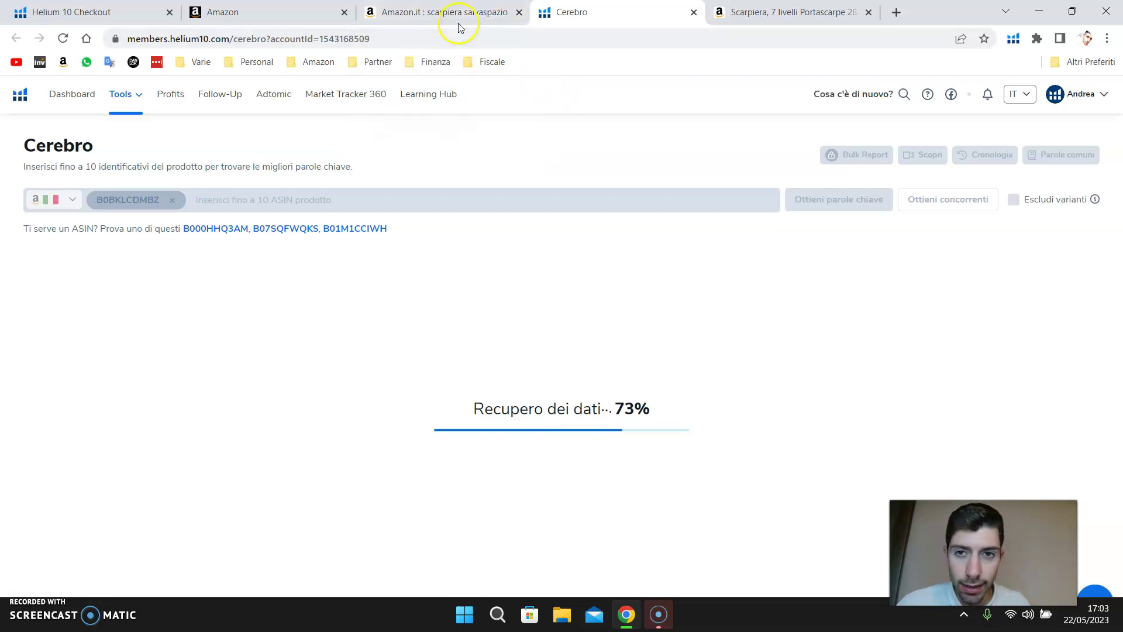
pyautogui.click(460, 14)
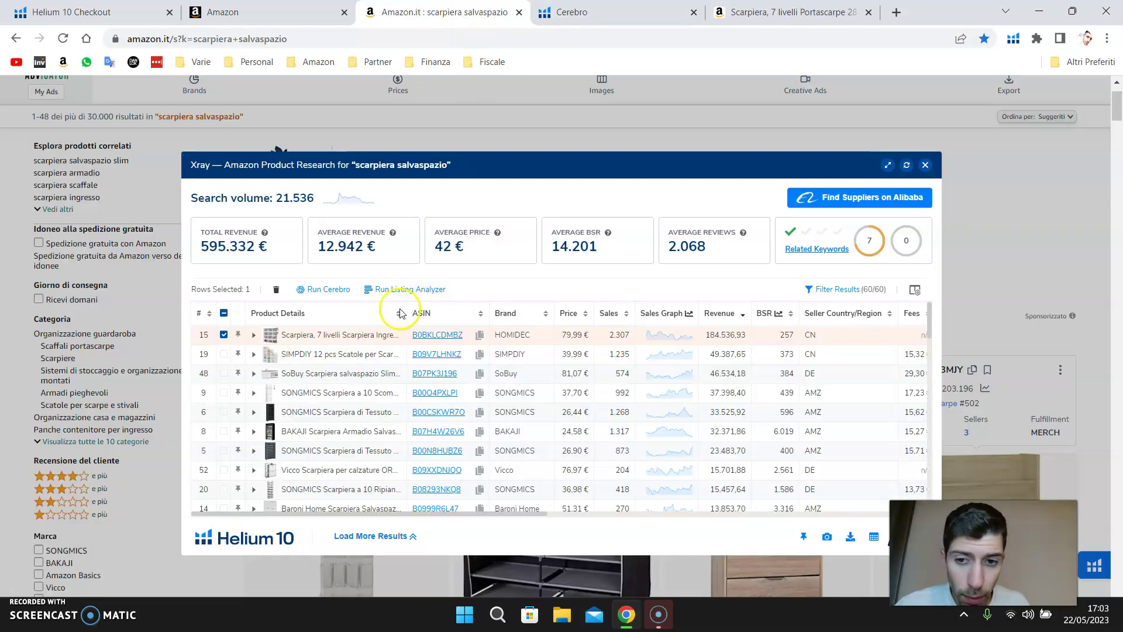
pyautogui.click(403, 289)
pyautogui.moveTo(661, 13); pyautogui.dragTo(590, 26)
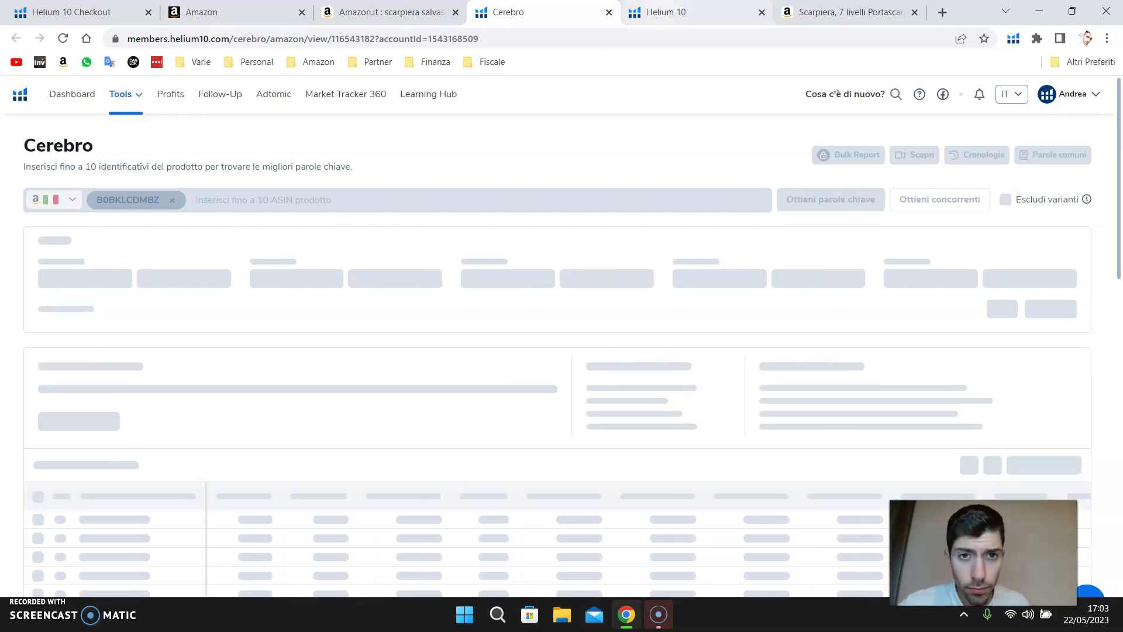
pyautogui.click(661, 12)
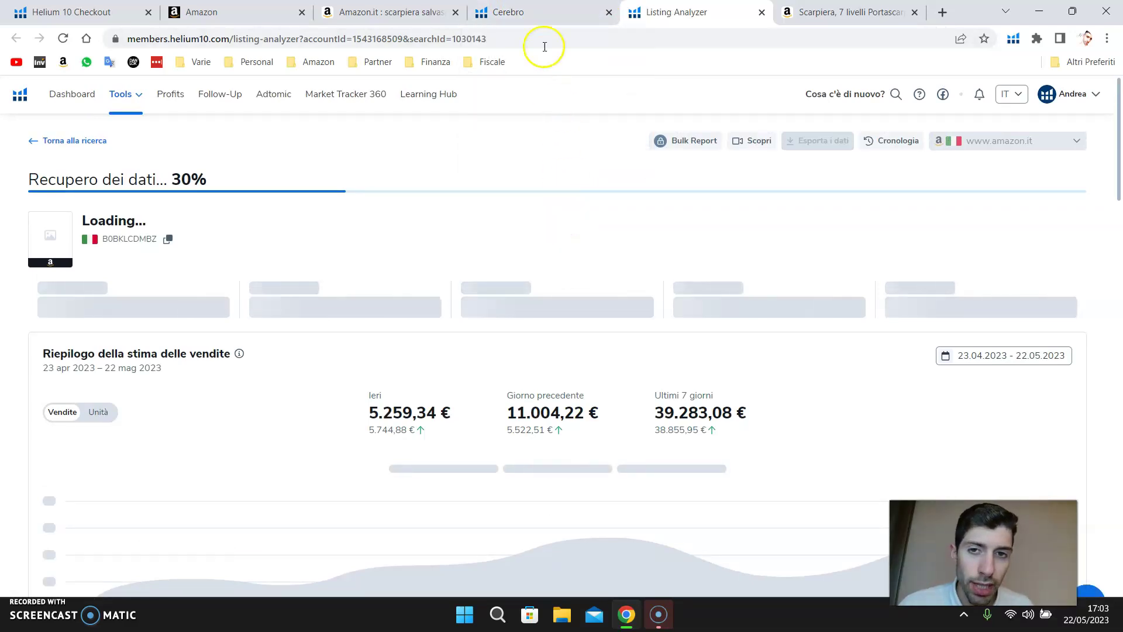
# Filter the HOMIDEC product's Cerebro keywords to an organic position from 1 to 15
pyautogui.click(550, 14)
pyautogui.scroll(-3, 503, 280)
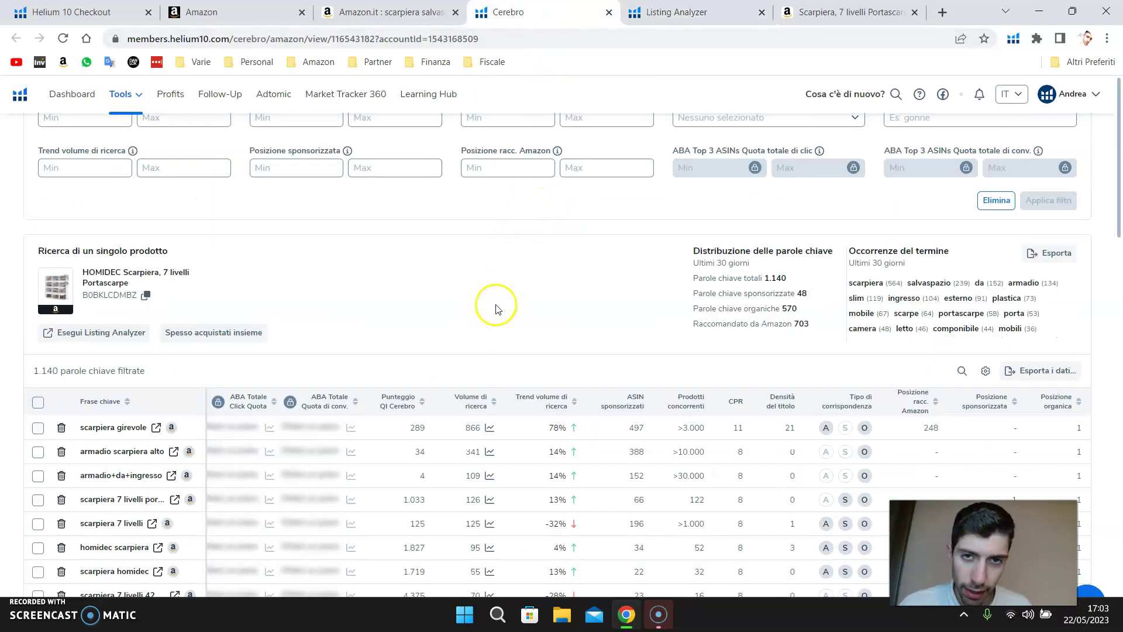
pyautogui.scroll(-2, 427, 391)
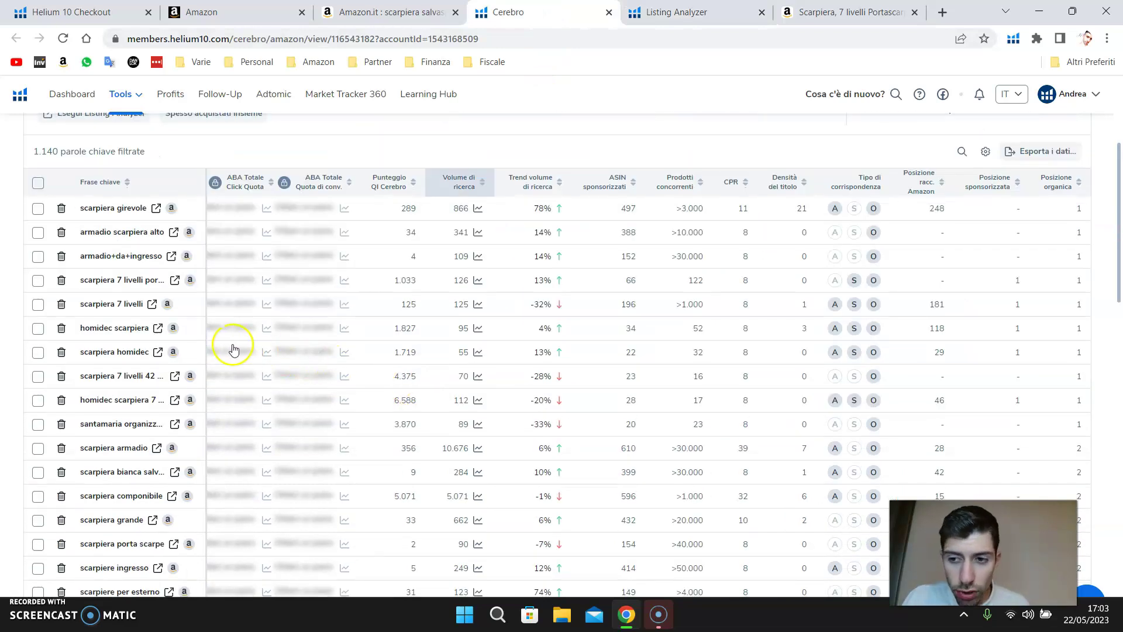
pyautogui.scroll(5, 268, 339)
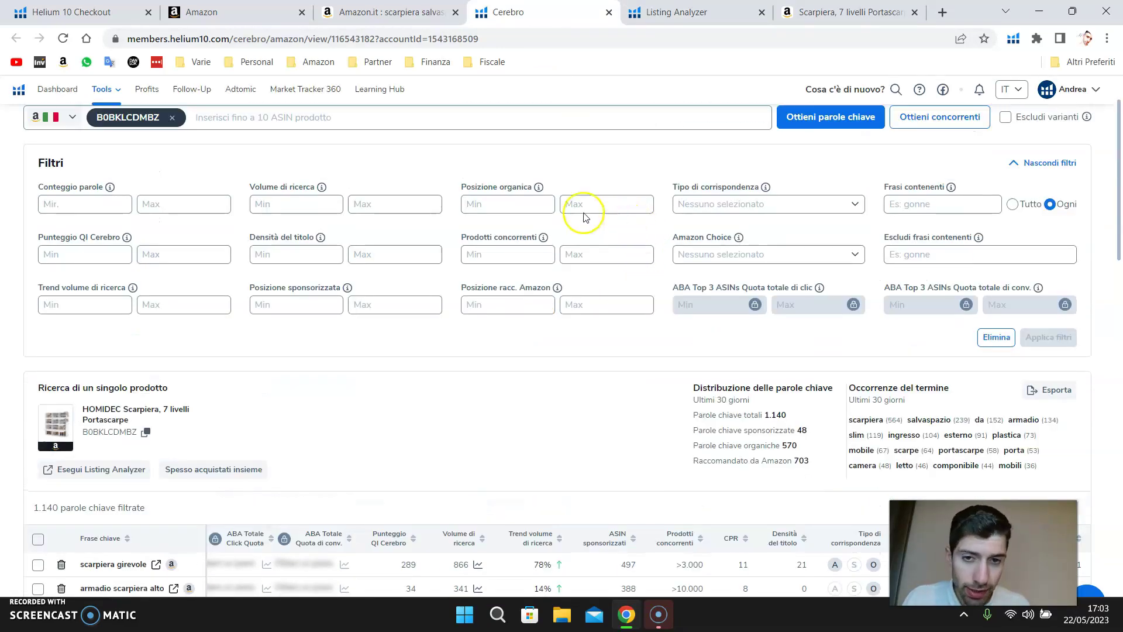
pyautogui.click(498, 212)
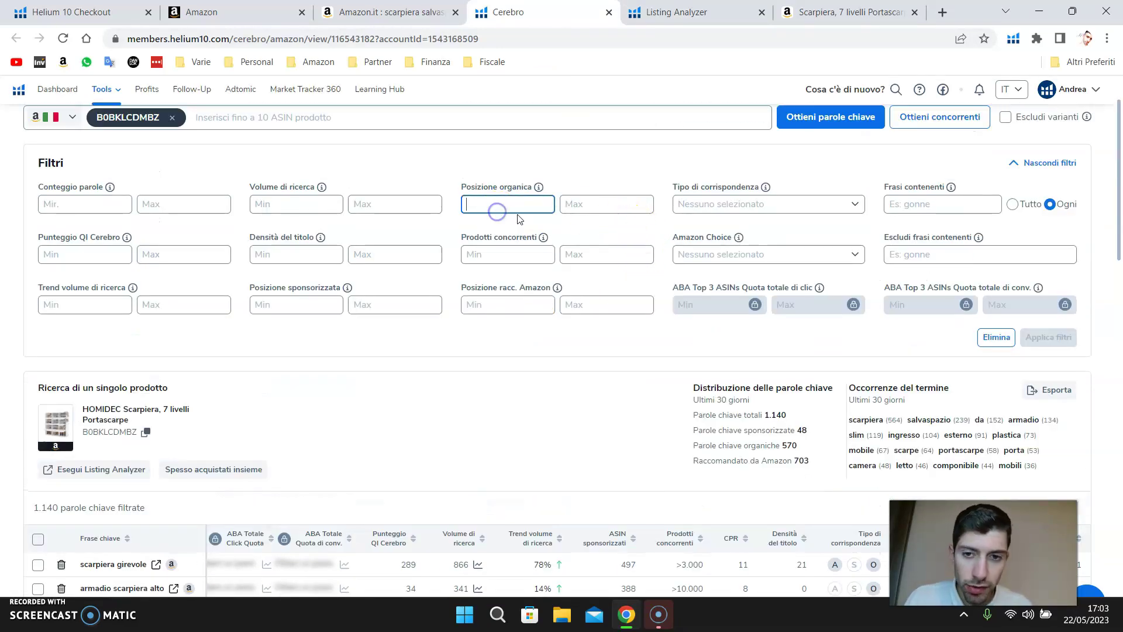
pyautogui.write('1')
pyautogui.click(602, 211)
pyautogui.write('15')
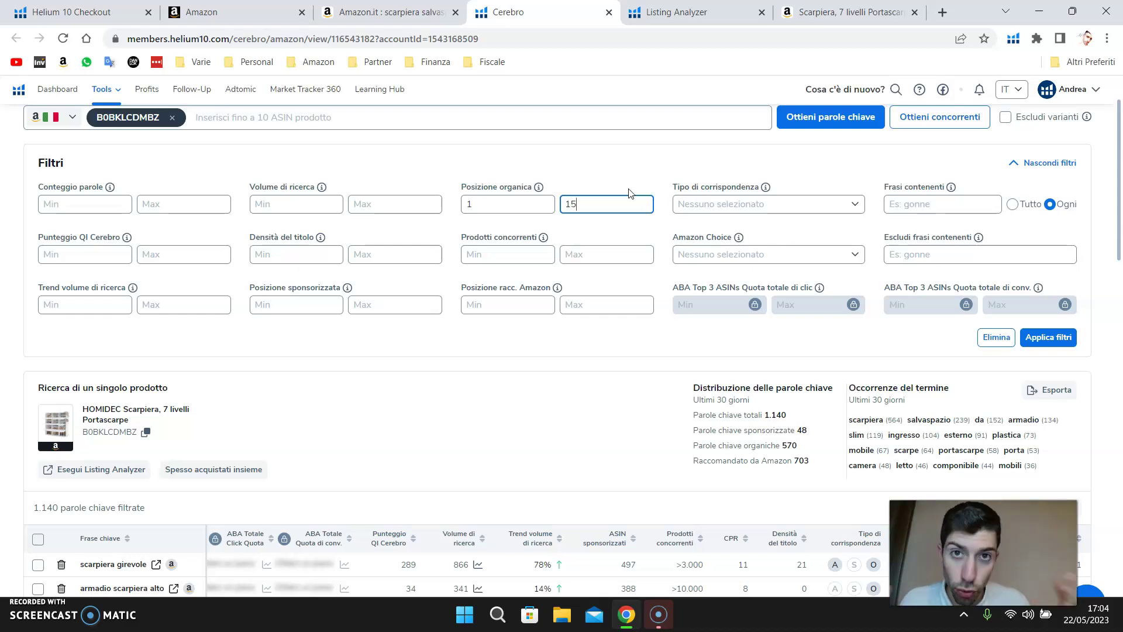
pyautogui.click(1049, 337)
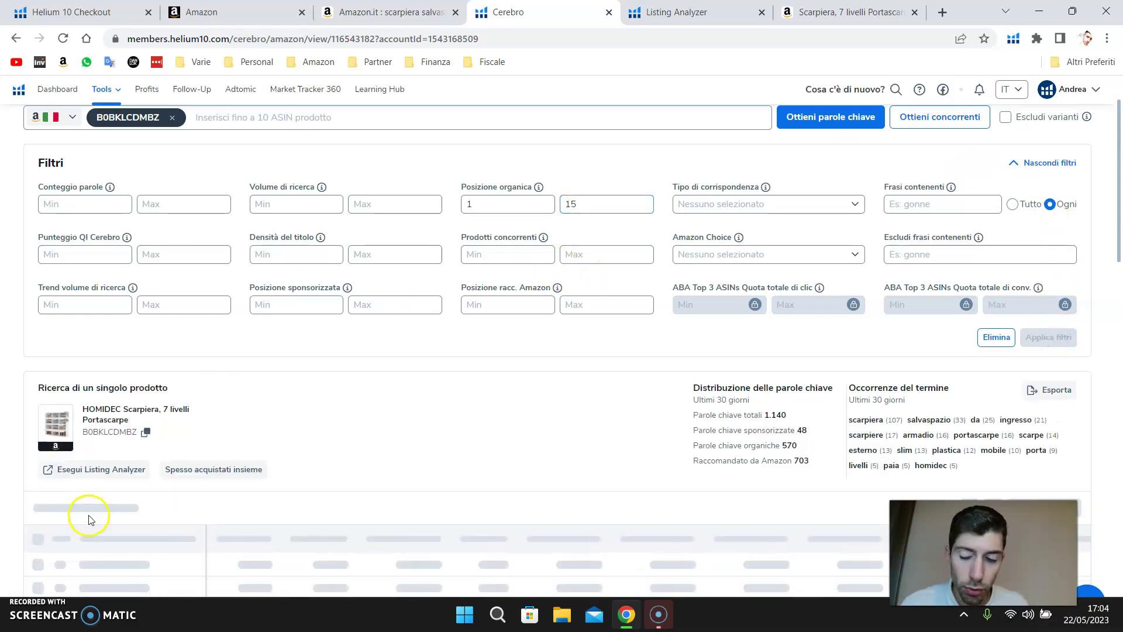
# Sort the filtered Cerebro keywords by search volume from highest to lowest and review the list
pyautogui.scroll(-1, 146, 497)
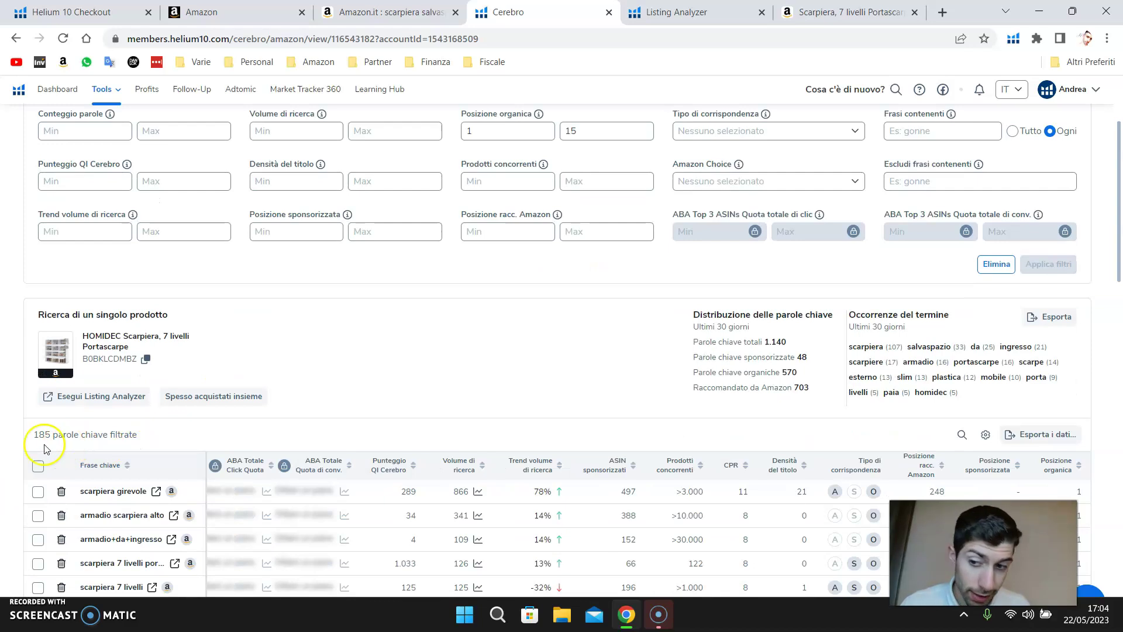
pyautogui.scroll(-2, 301, 427)
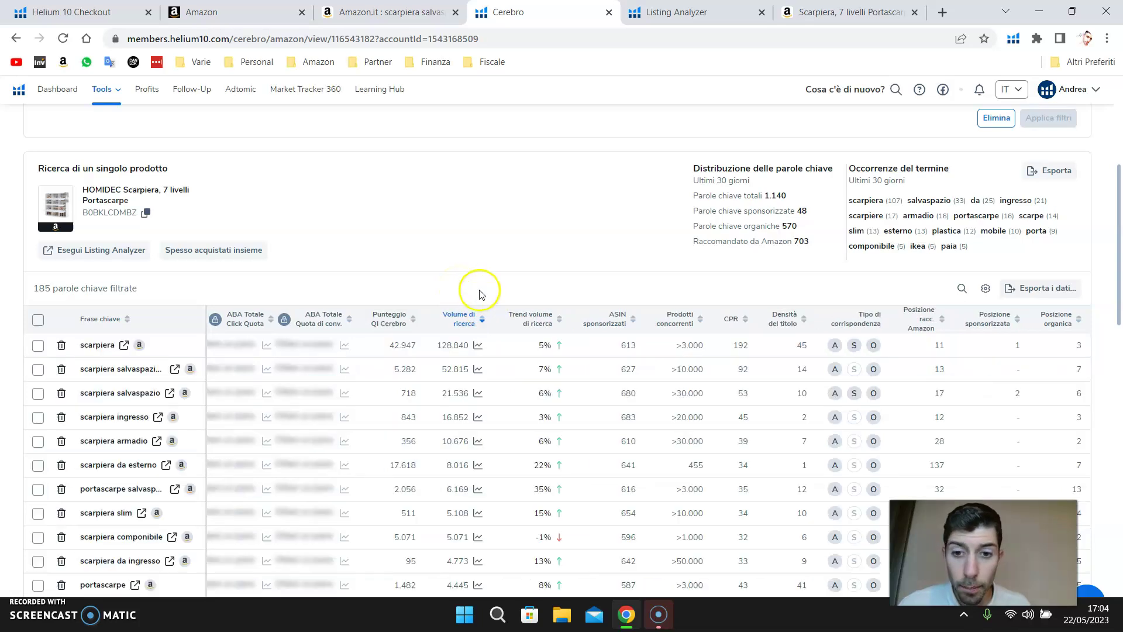
pyautogui.scroll(-1, 409, 310)
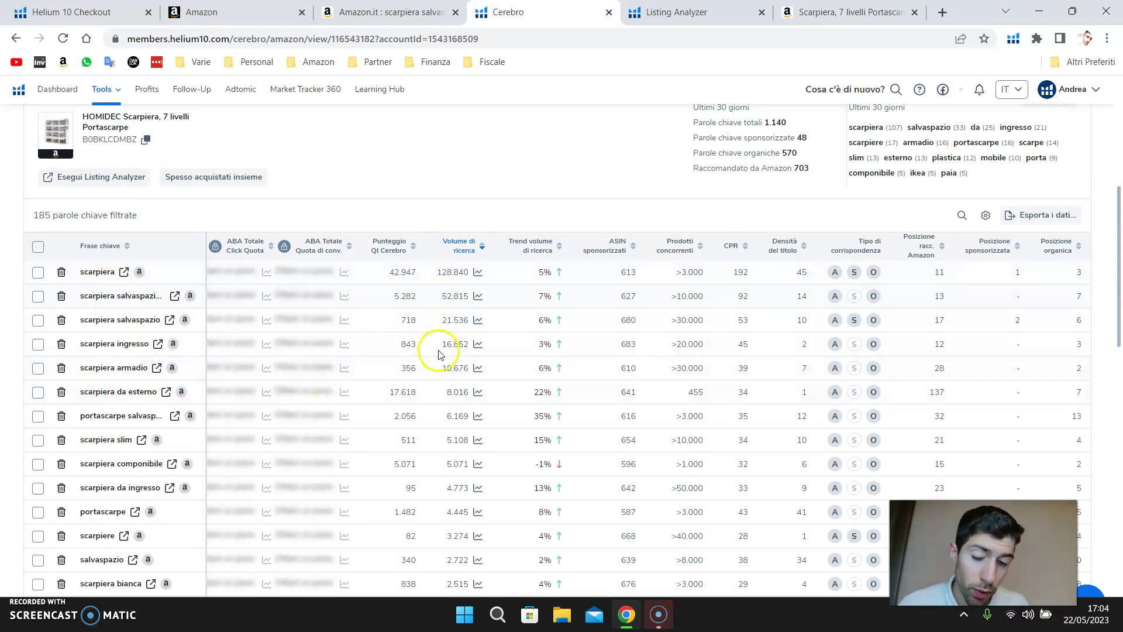
pyautogui.scroll(-1, 469, 457)
pyautogui.scroll(-1, 468, 457)
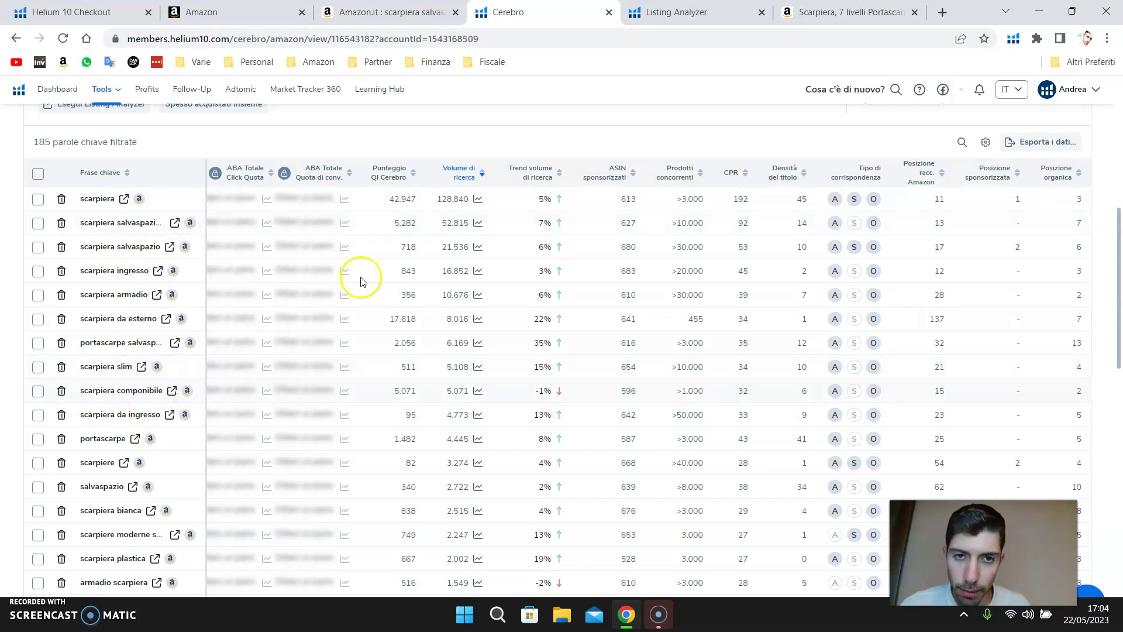
# Examine the sales estimate and BSR charts in the Listing Analyzer report, switching the sales estimate to units (Unità)
pyautogui.click(688, 18)
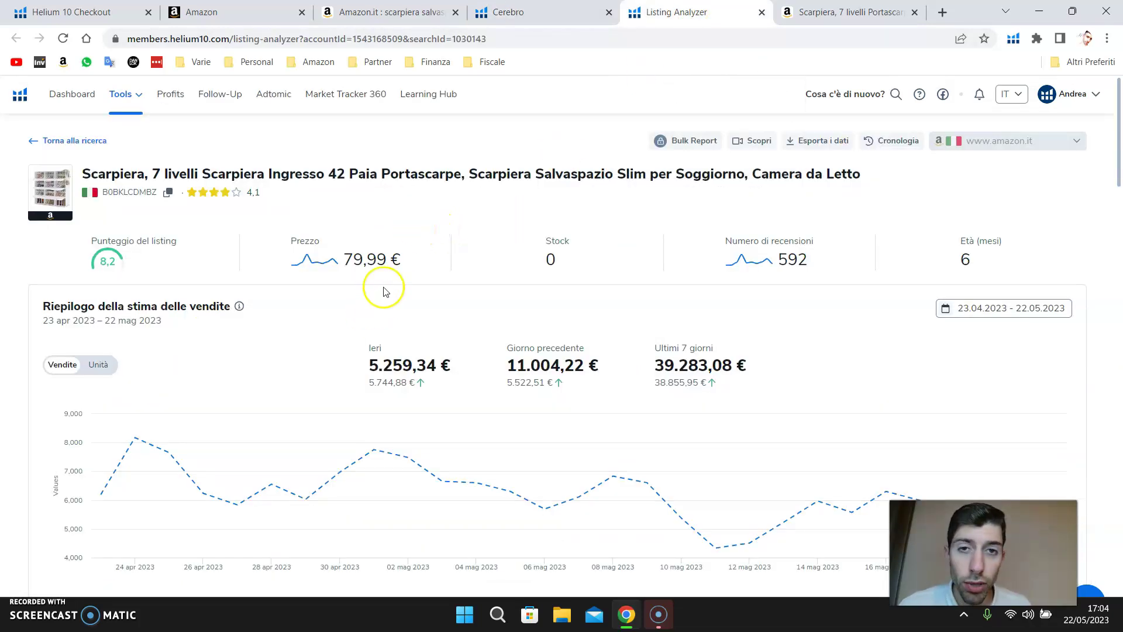
pyautogui.scroll(-5, 396, 283)
pyautogui.scroll(4, 429, 240)
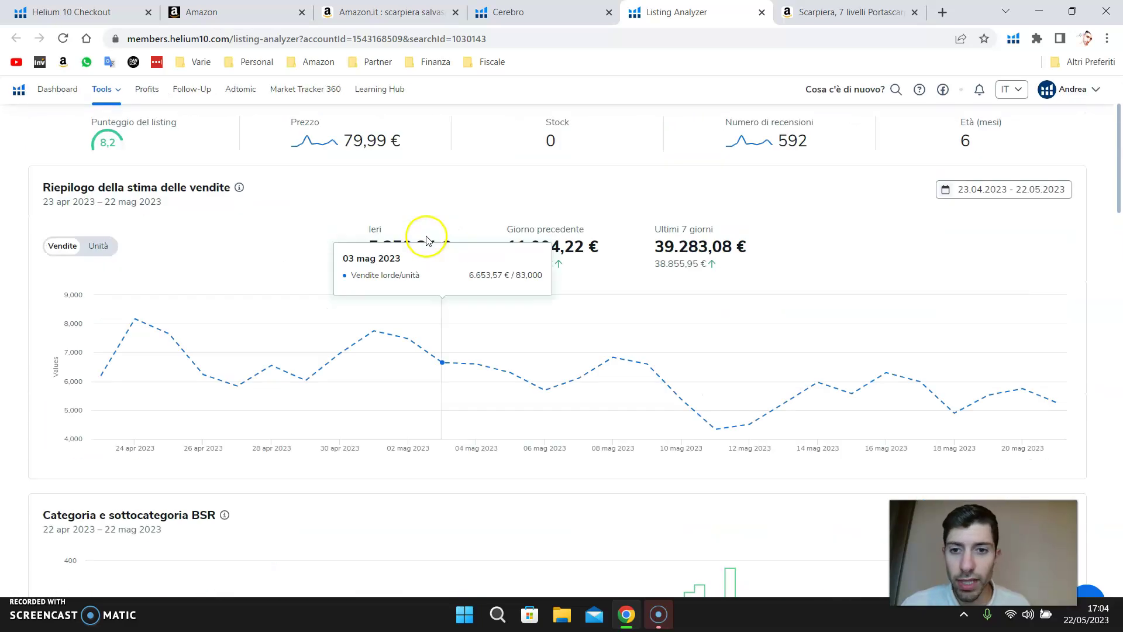
pyautogui.scroll(-3, 527, 241)
pyautogui.scroll(3, 486, 251)
pyautogui.scroll(-1, 644, 251)
pyautogui.scroll(-3, 640, 245)
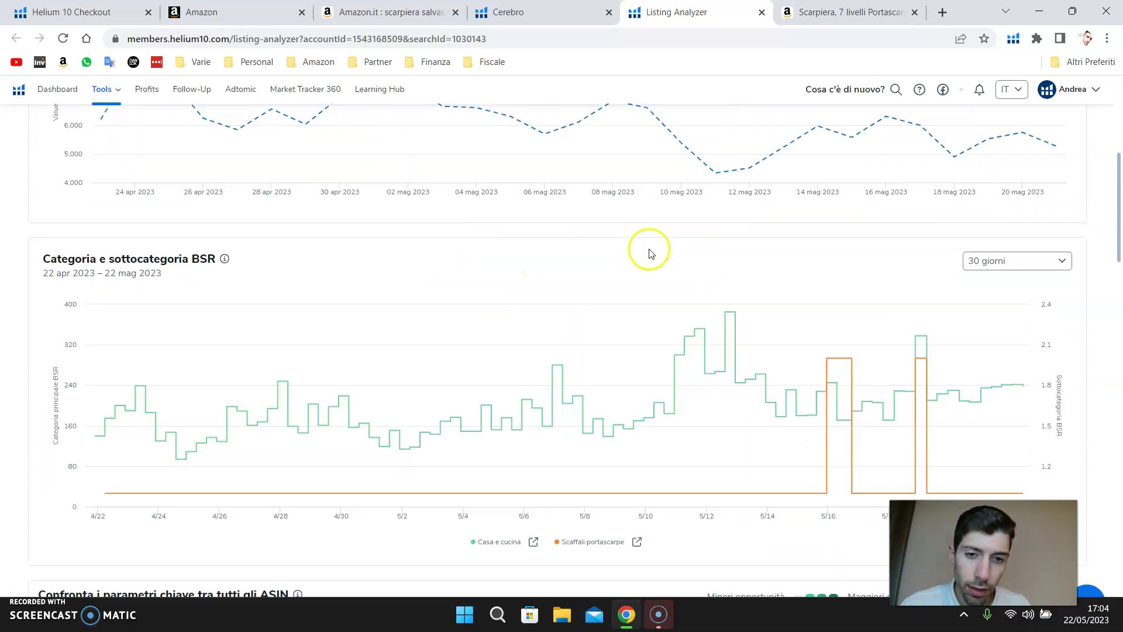
pyautogui.scroll(4, 646, 250)
pyautogui.click(98, 282)
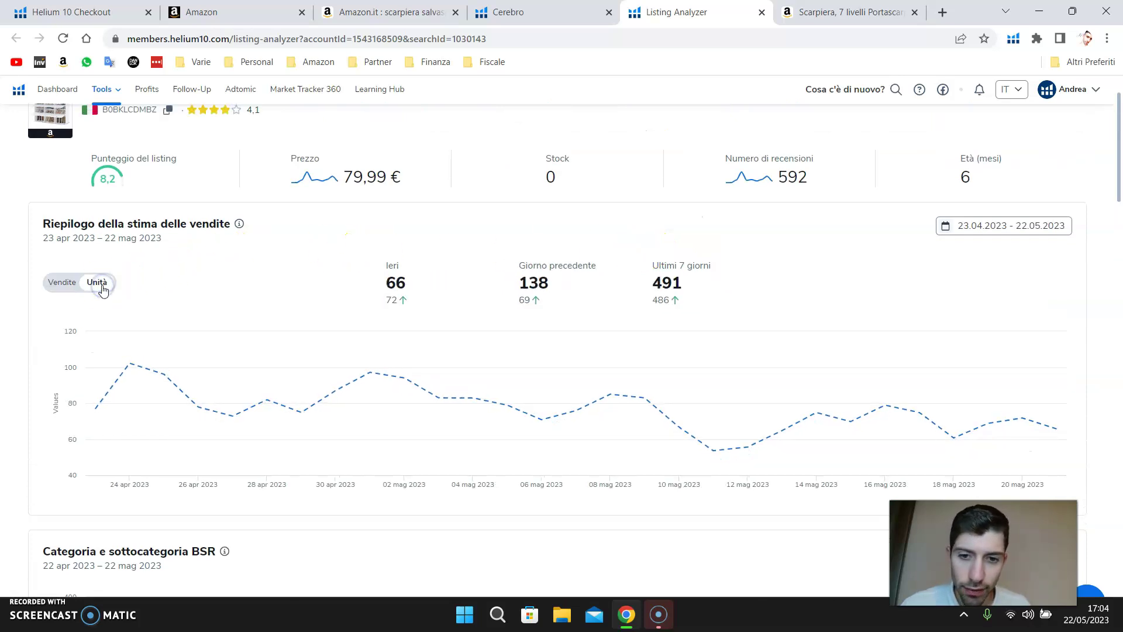
# Review the category and subcategory BSR chart and the key-parameter comparison table, including its image and variant count columns
pyautogui.scroll(-5, 421, 278)
pyautogui.scroll(-2, 386, 281)
pyautogui.scroll(2, 263, 234)
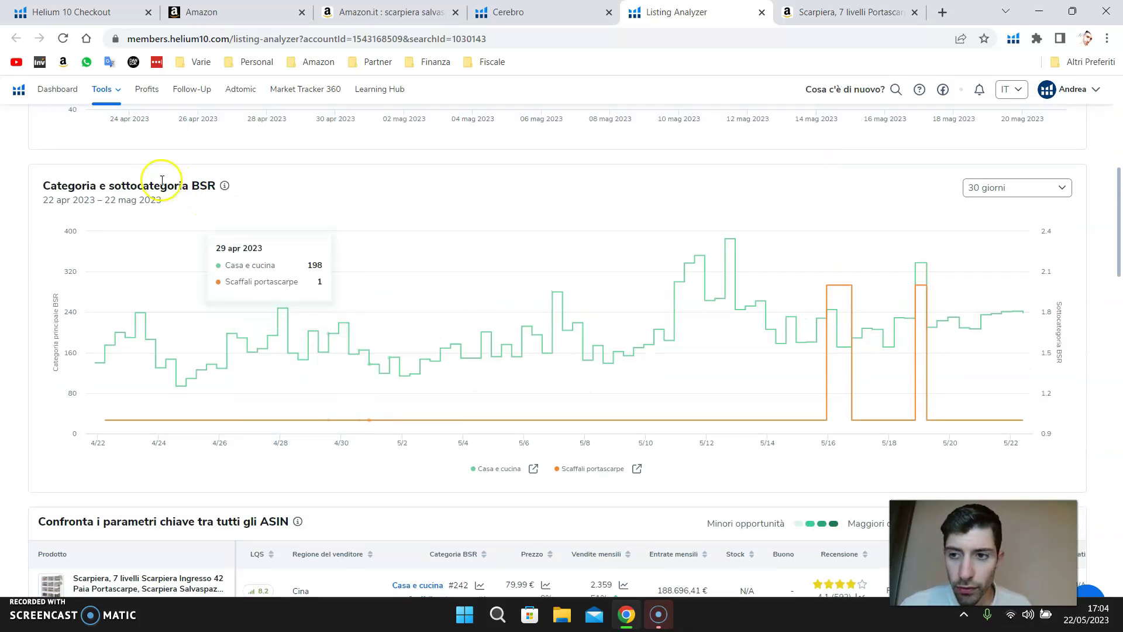
pyautogui.scroll(-1, 409, 222)
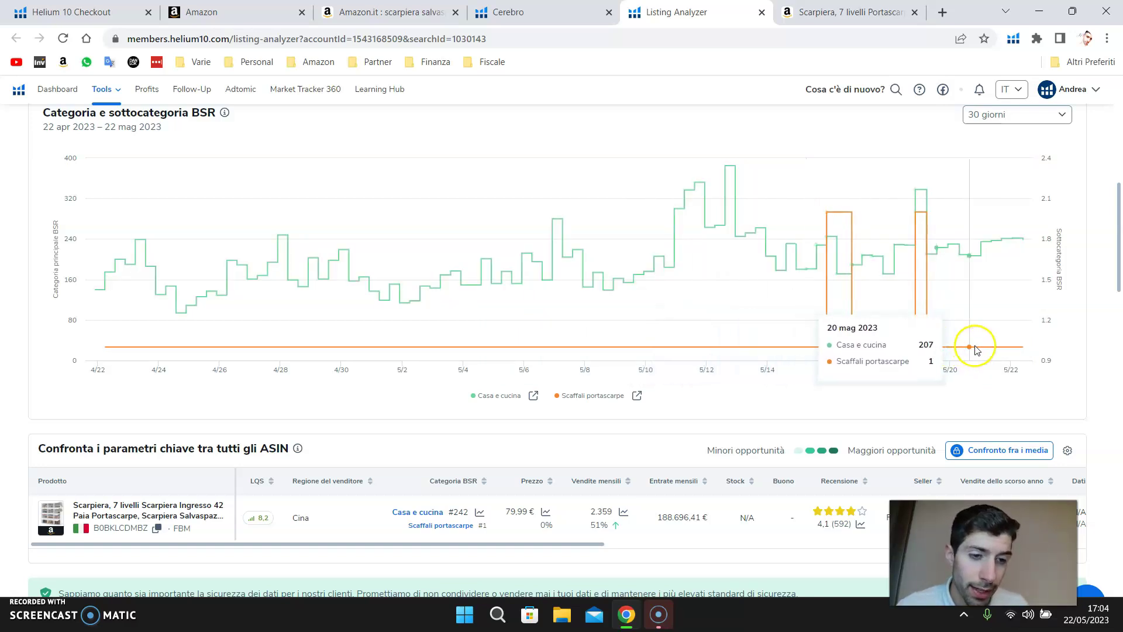
pyautogui.scroll(-5, 577, 269)
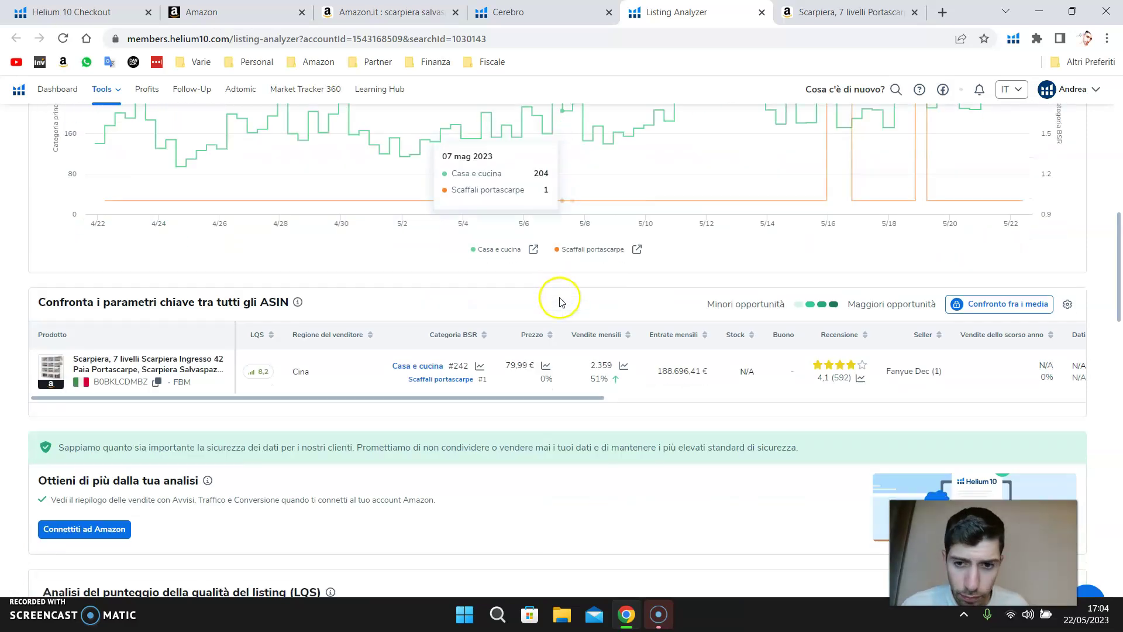
pyautogui.moveTo(564, 251); pyautogui.dragTo(900, 256)
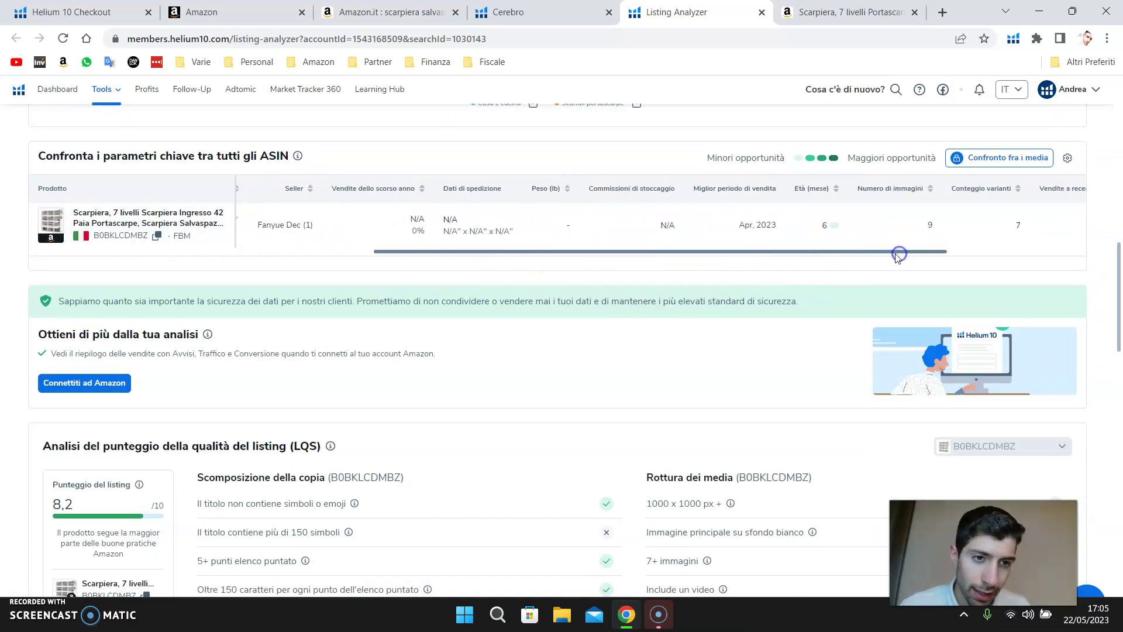
# Examine the listing quality score (LQS) breakdown, focusing on the video and title-over-150-characters criteria
pyautogui.scroll(-4, 546, 263)
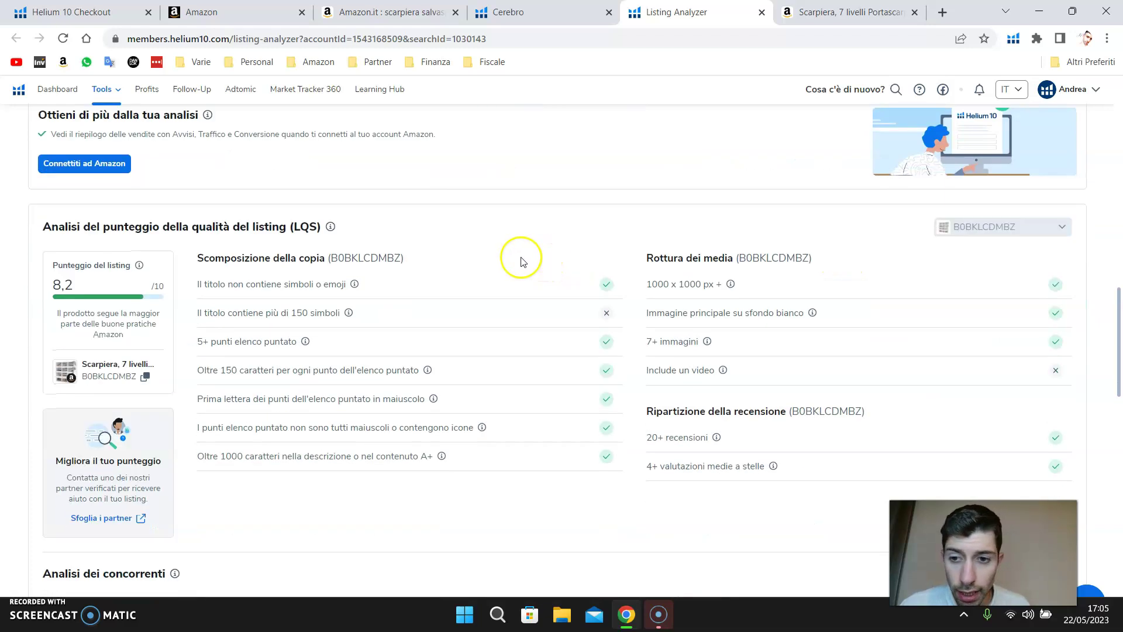
pyautogui.scroll(-3, 444, 252)
pyautogui.scroll(1, 416, 225)
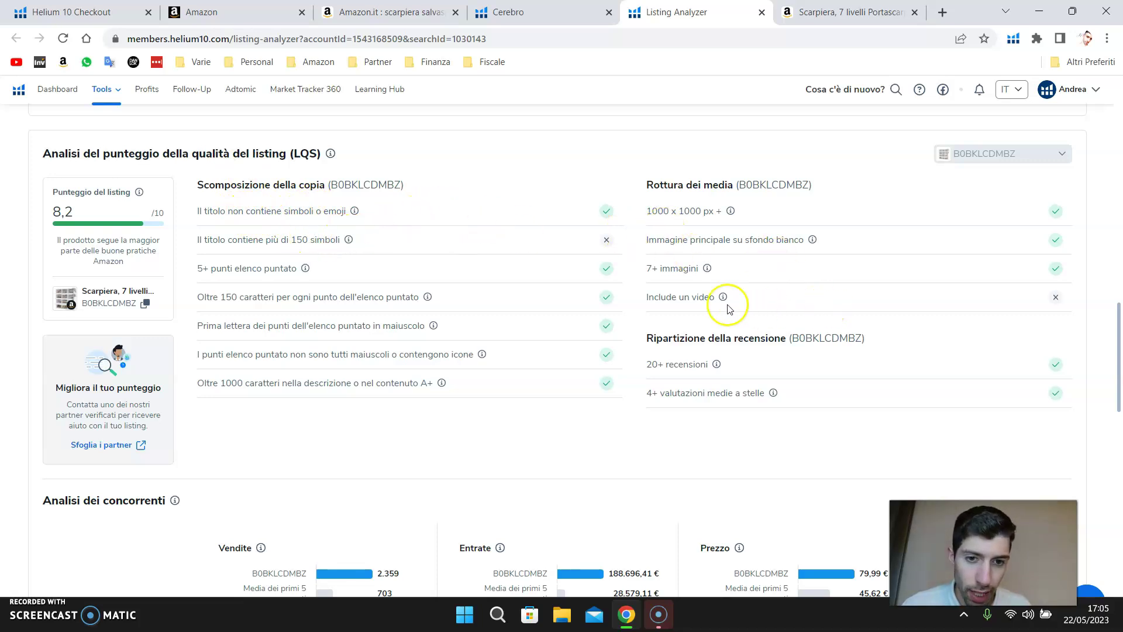
pyautogui.moveTo(639, 302); pyautogui.dragTo(706, 299)
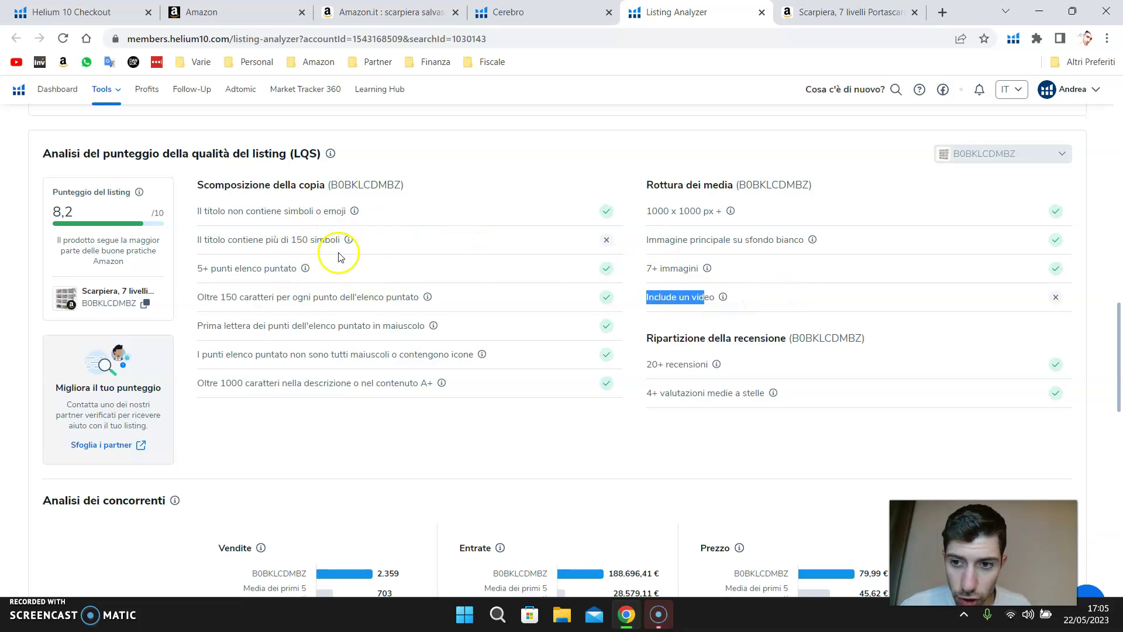
pyautogui.moveTo(213, 240); pyautogui.dragTo(315, 245)
pyautogui.click(468, 241)
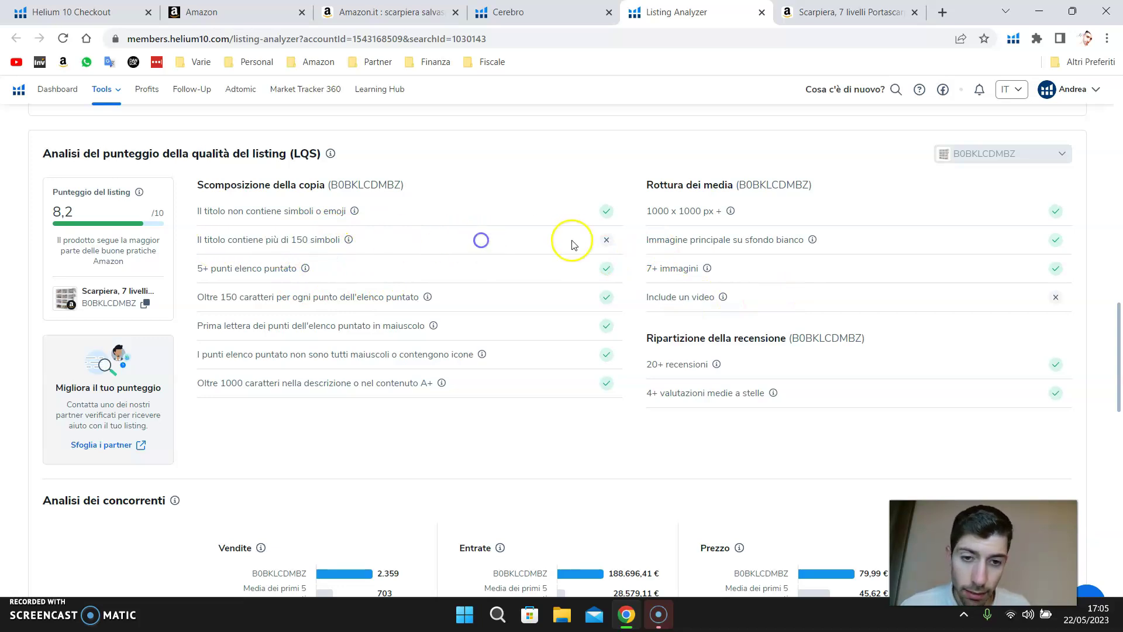
pyautogui.scroll(-5, 785, 302)
pyautogui.scroll(5, 608, 295)
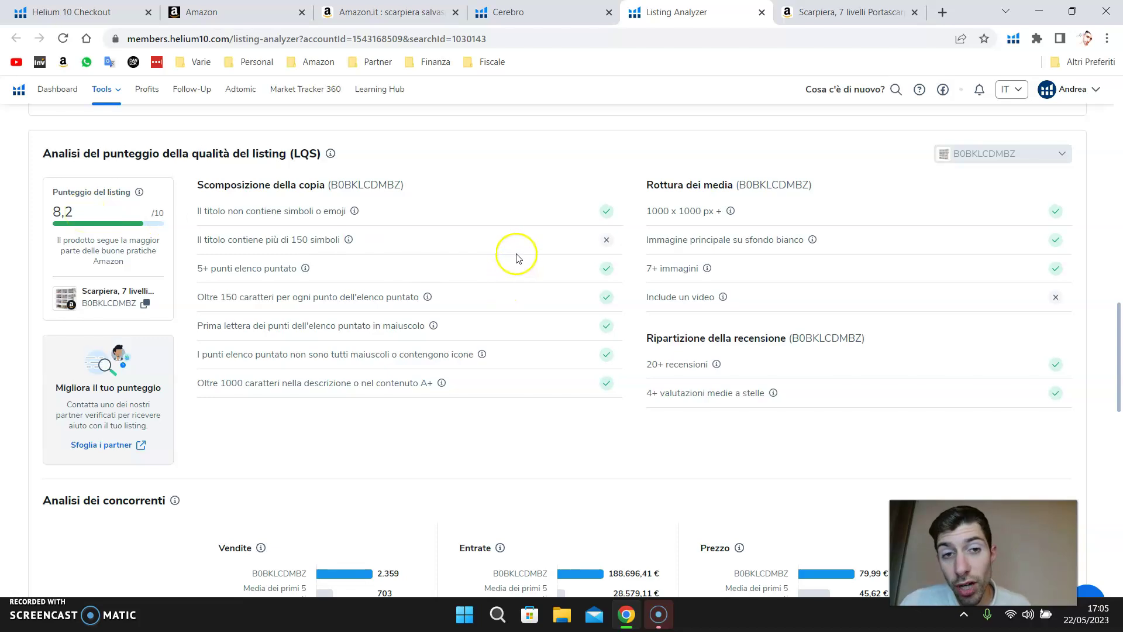
# Switch to the shoe rack's Amazon product page and examine its product images and illustrated A+ description
pyautogui.click(803, 13)
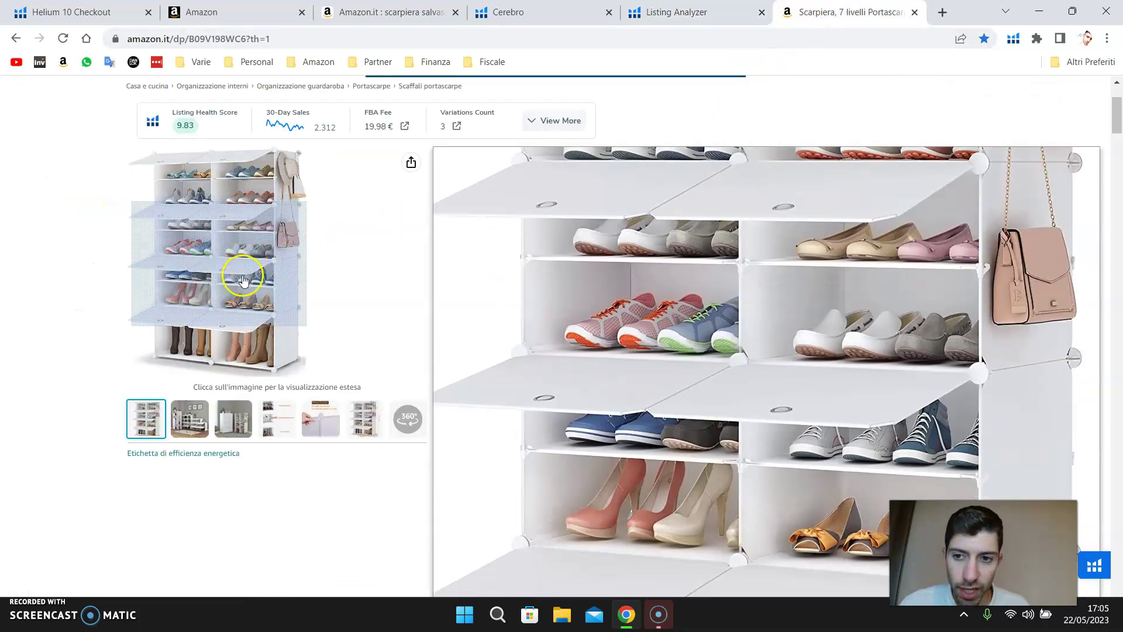
pyautogui.scroll(-4, 549, 354)
pyautogui.scroll(-20, 550, 354)
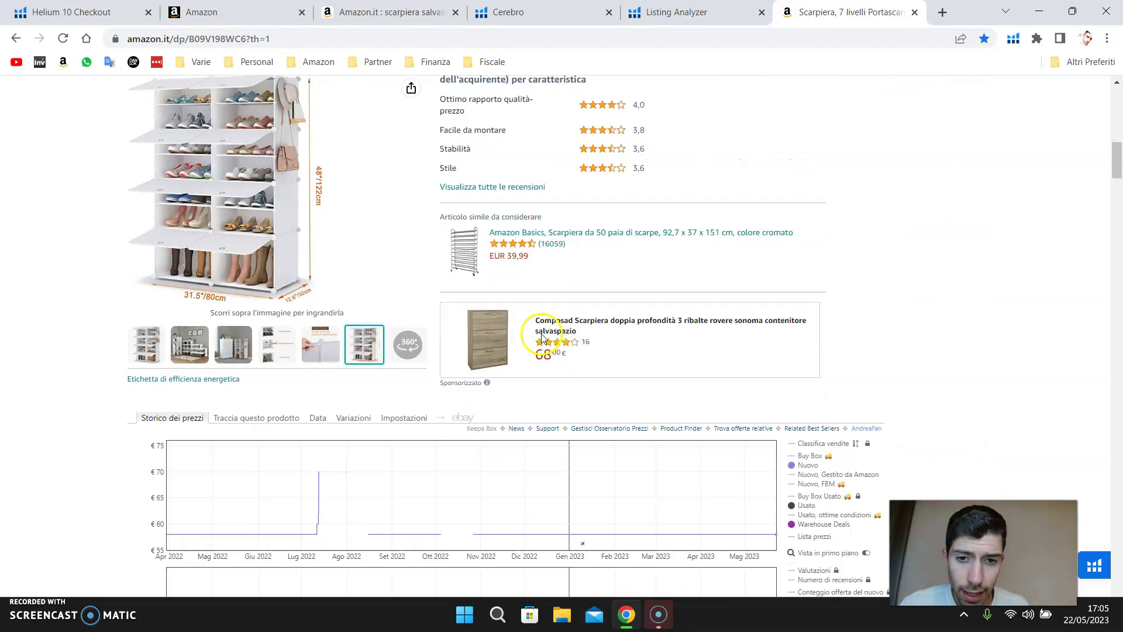
pyautogui.scroll(-20, 524, 328)
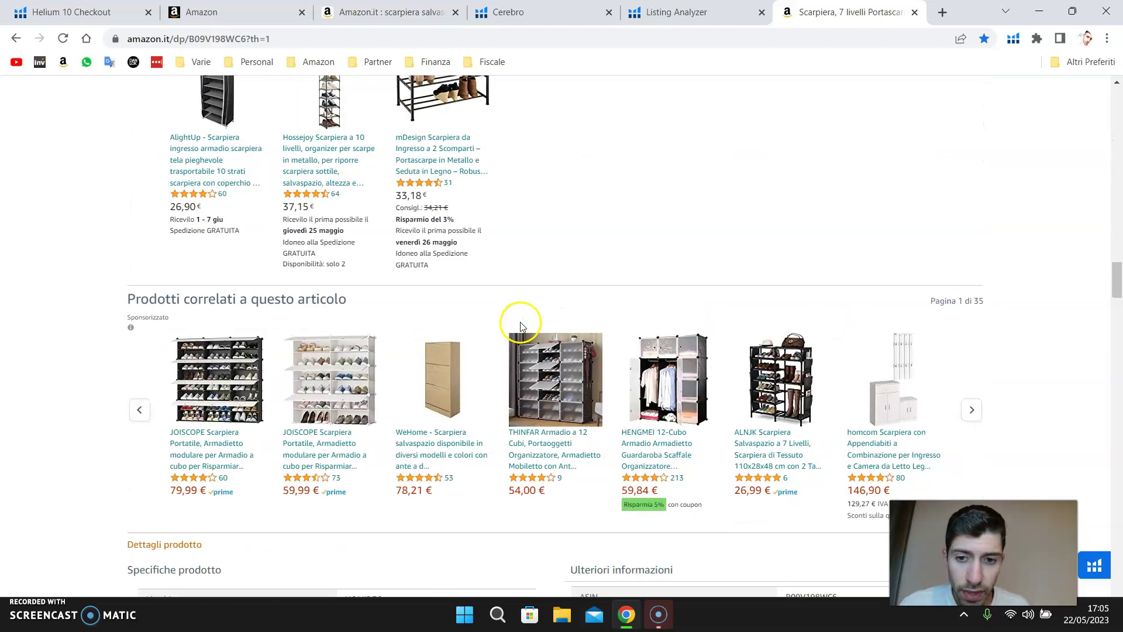
pyautogui.scroll(-12, 520, 323)
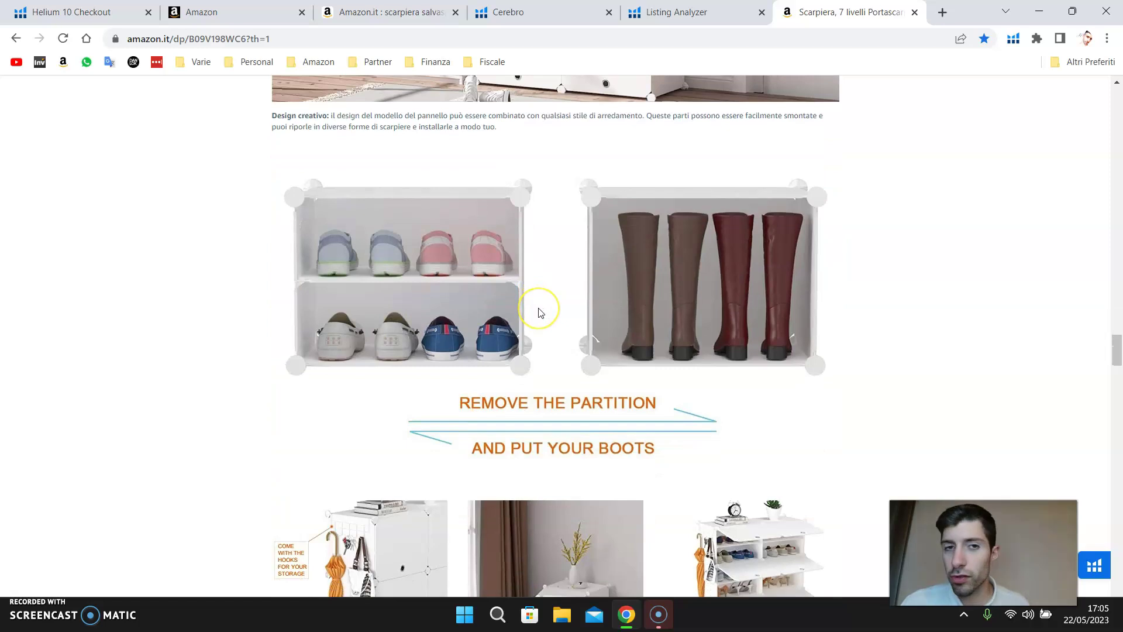
pyautogui.scroll(-12, 492, 339)
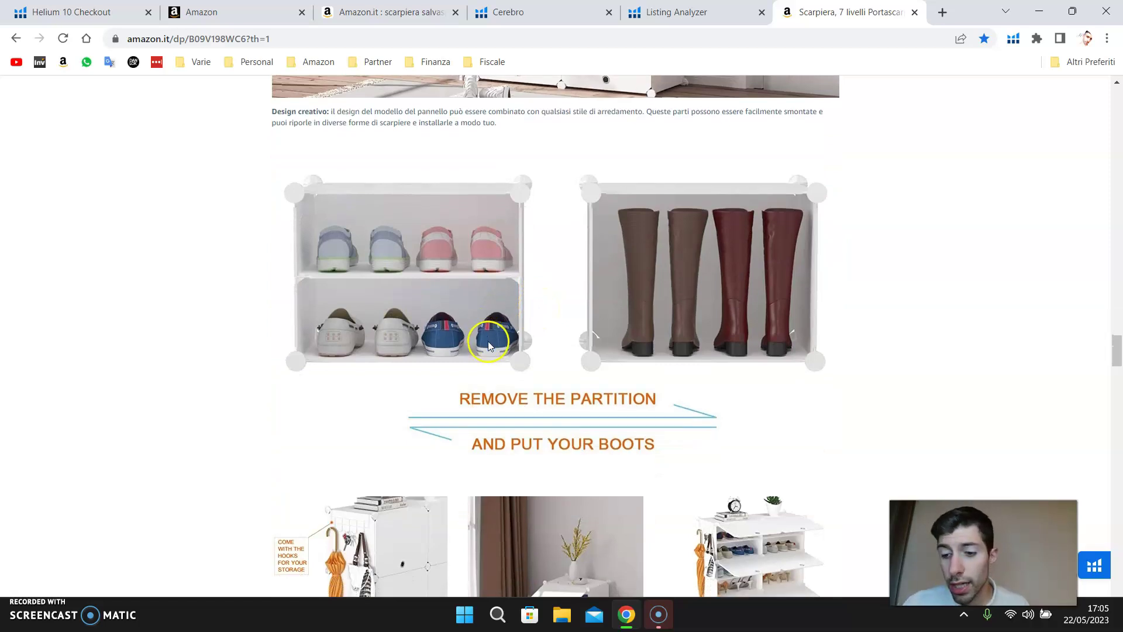
pyautogui.scroll(6, 501, 339)
pyautogui.scroll(15, 507, 335)
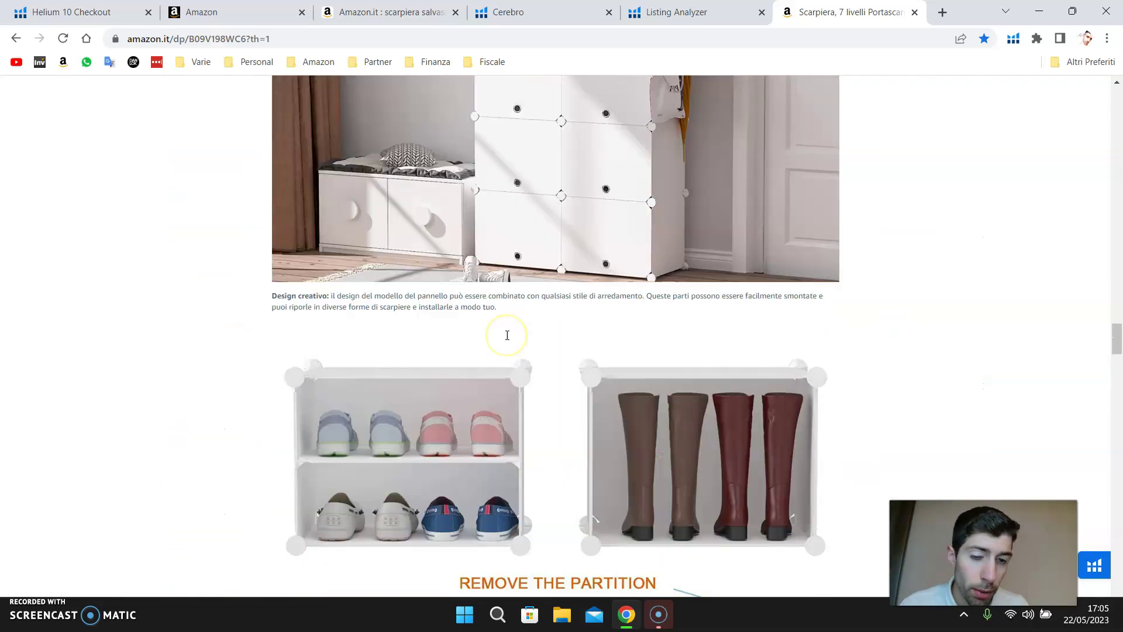
# Return to the Listing Analyzer report and compare the product's metrics with the average of its top five competitors
pyautogui.hotkey('ctrl', 'shift', 'Tab')
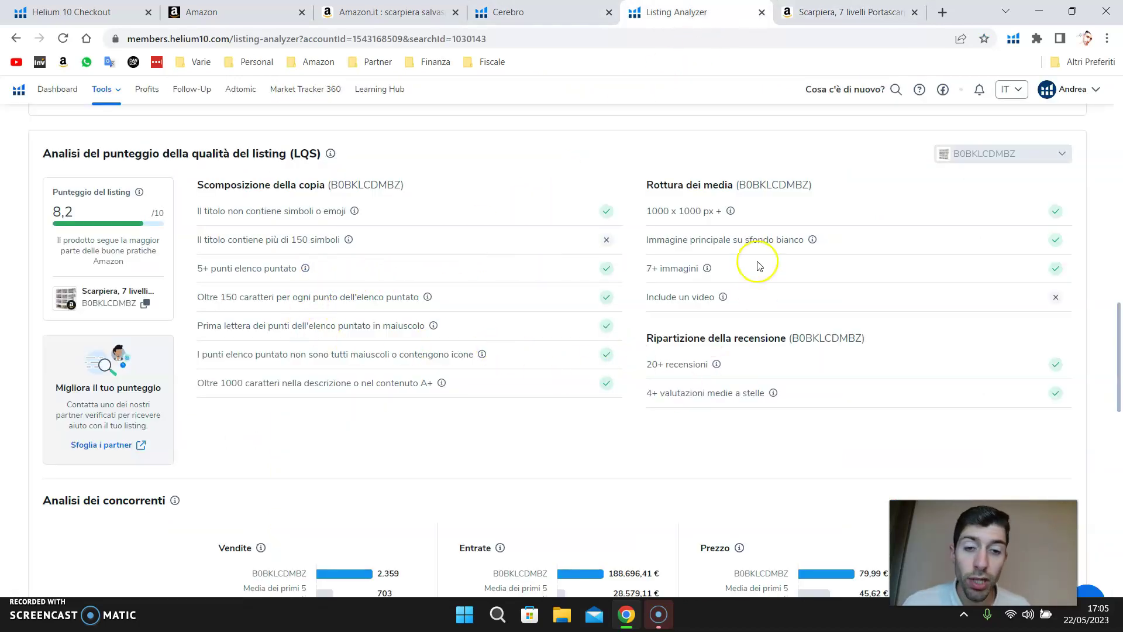
pyautogui.scroll(-7, 527, 297)
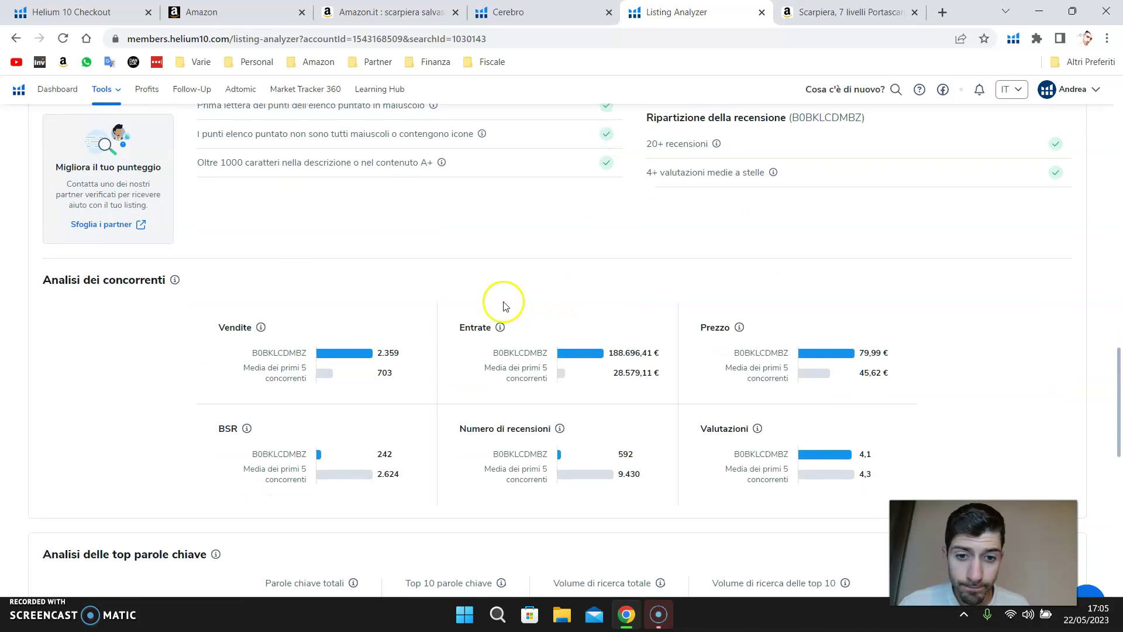
pyautogui.scroll(1, 495, 265)
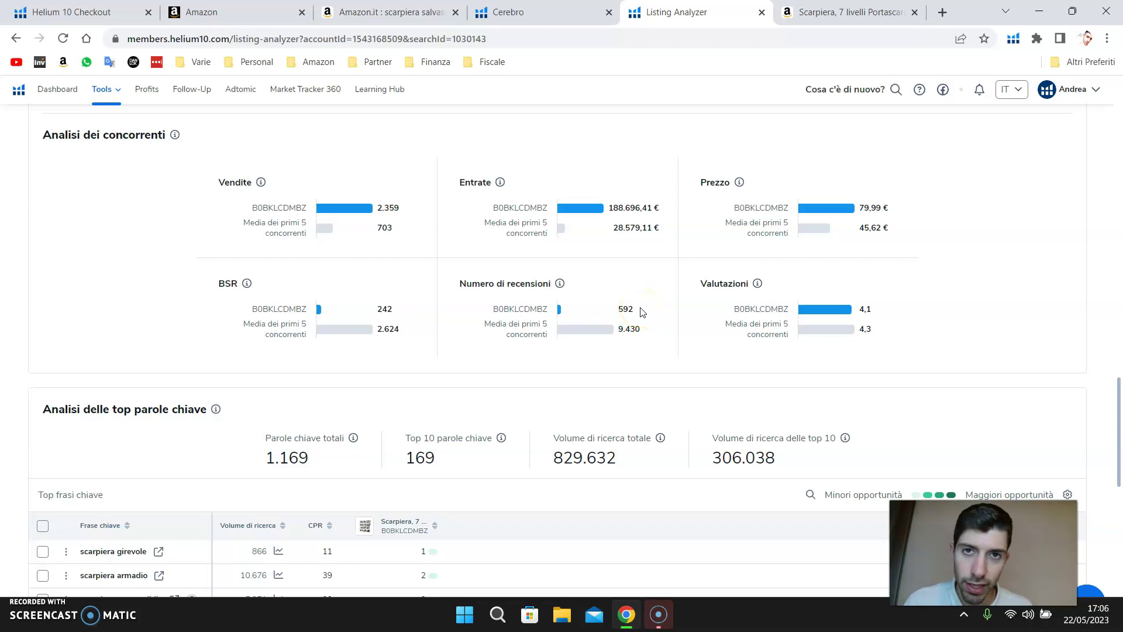
pyautogui.moveTo(758, 284)
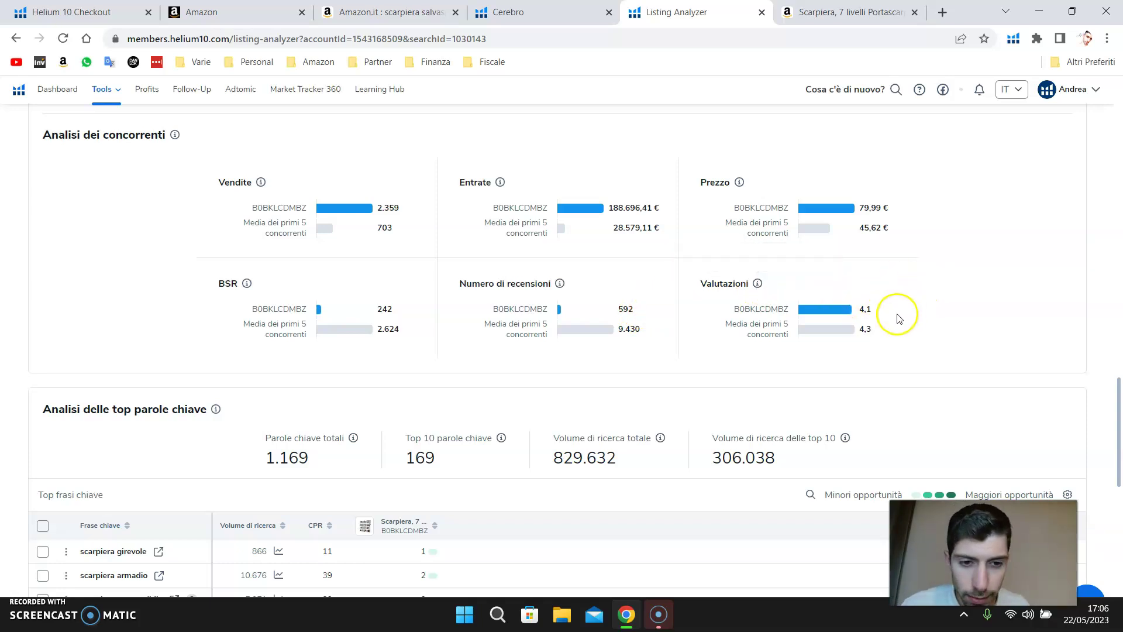
# Review the top keyword analysis and its key phrase list, and look back over the sales estimate and LQS sections
pyautogui.scroll(-1, 889, 310)
pyautogui.scroll(-4, 730, 276)
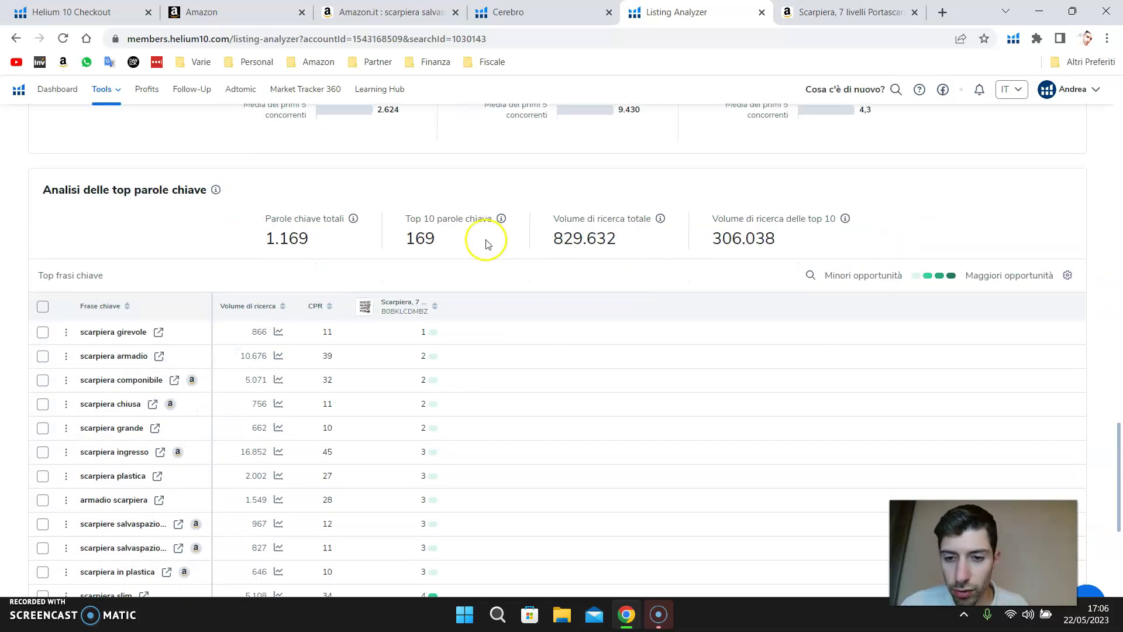
pyautogui.scroll(1, 211, 214)
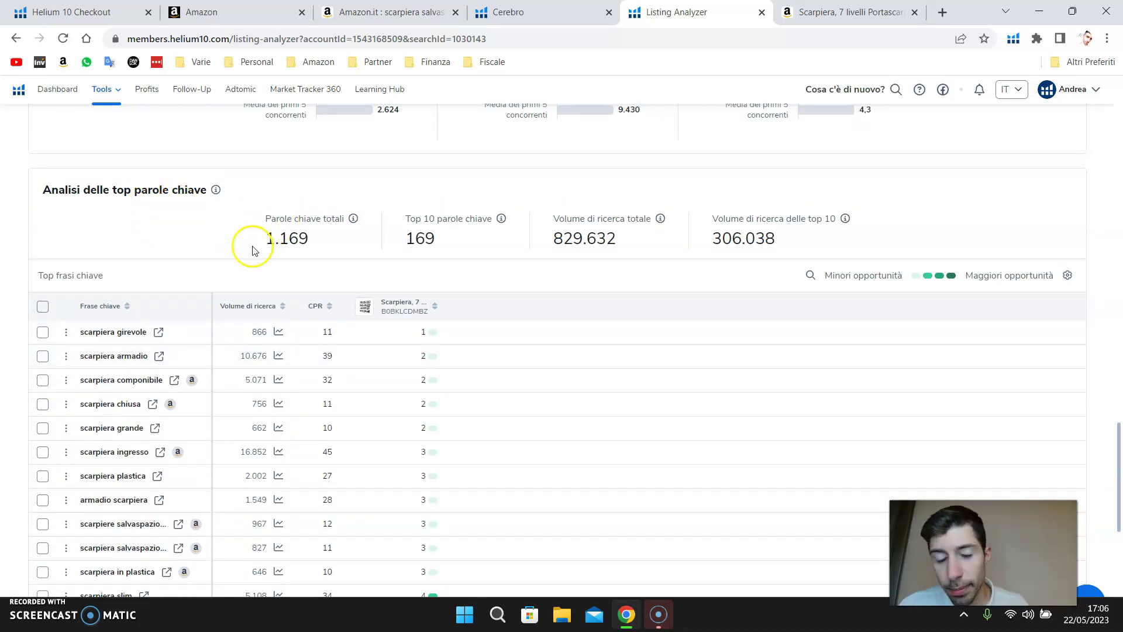
pyautogui.scroll(-2, 430, 301)
pyautogui.scroll(-5, 433, 302)
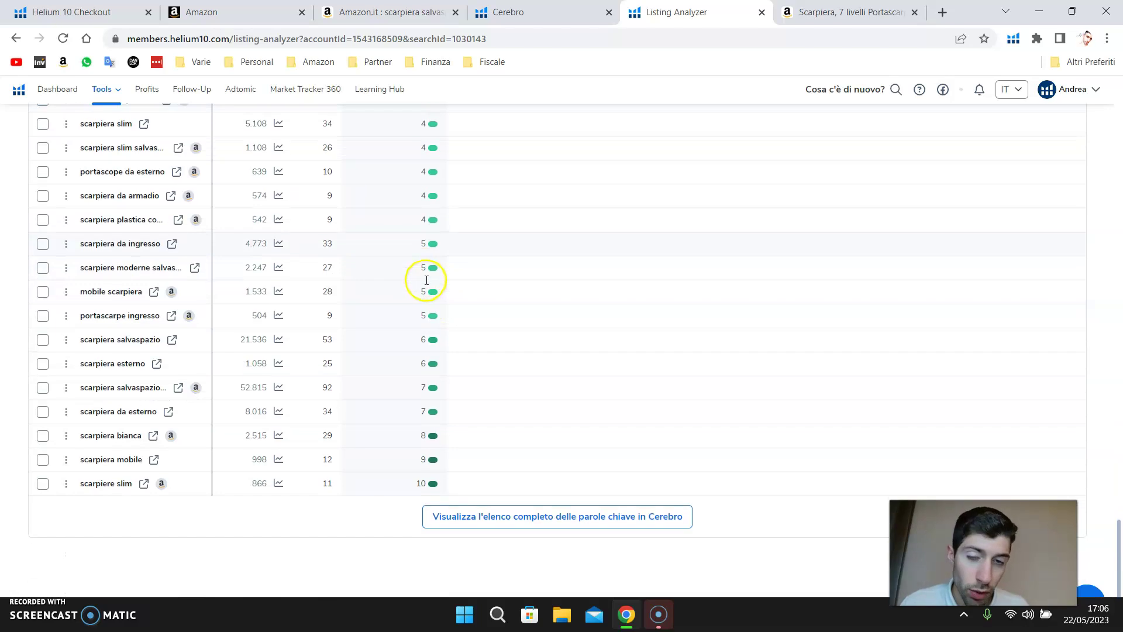
pyautogui.scroll(7, 427, 279)
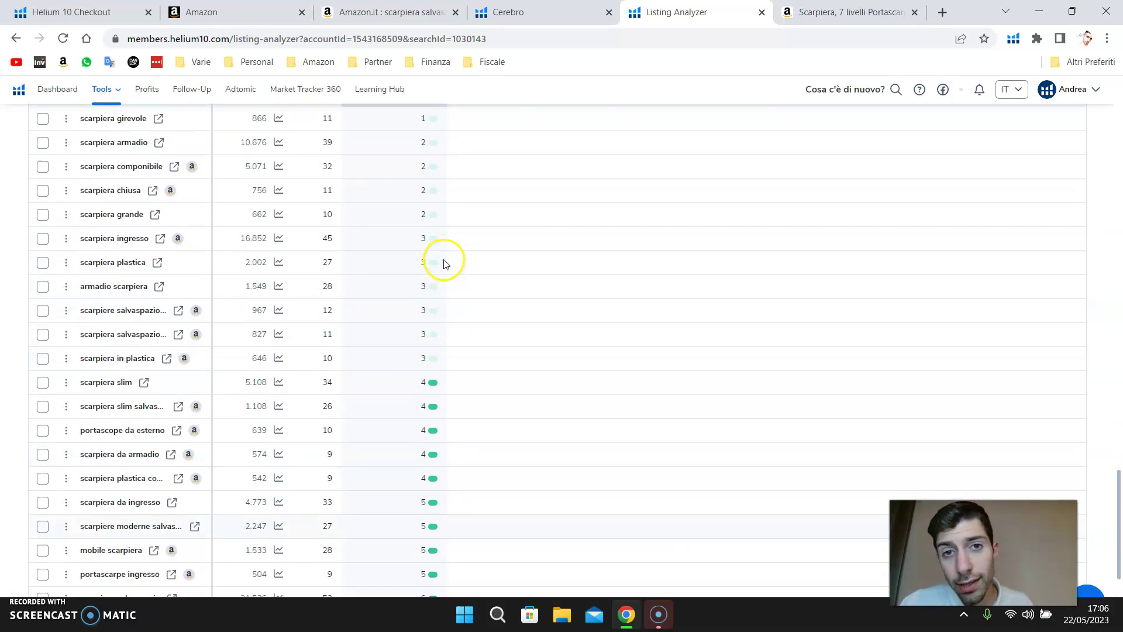
pyautogui.scroll(15, 564, 253)
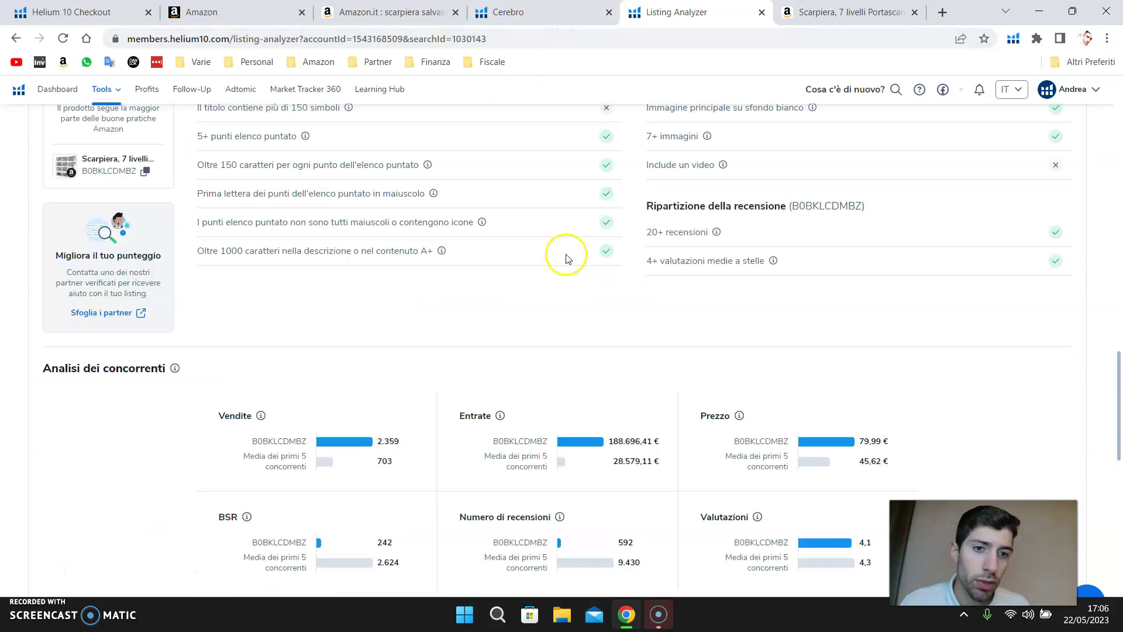
pyautogui.scroll(8, 565, 260)
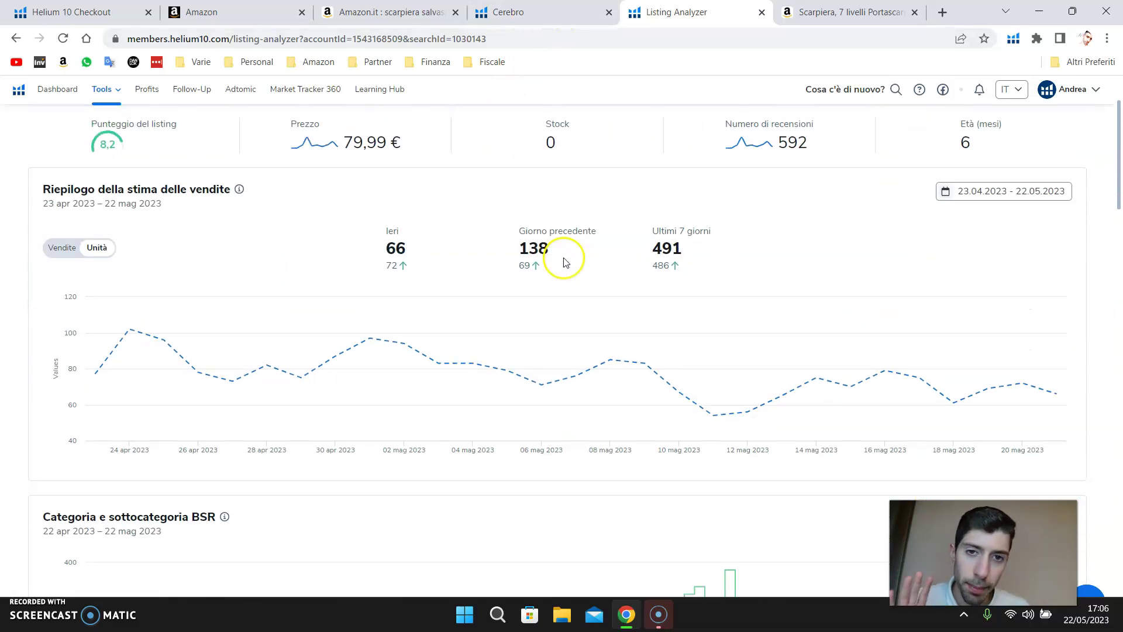
pyautogui.scroll(-19, 564, 263)
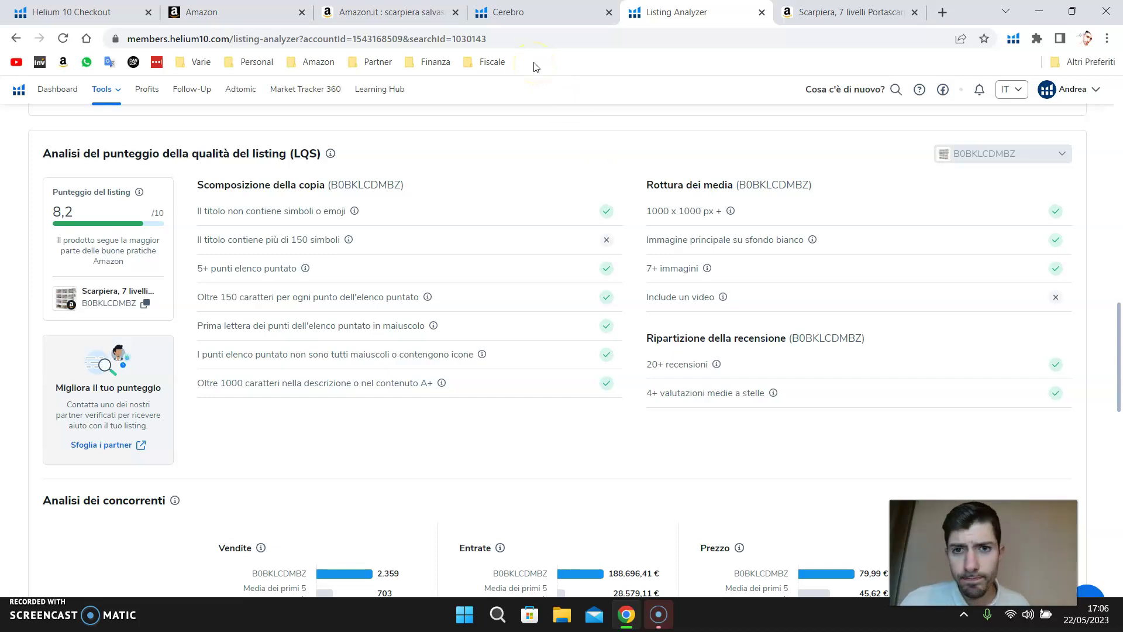
# Return to Cerebro and export the filtered keyword list to Frankenstein
pyautogui.click(531, 13)
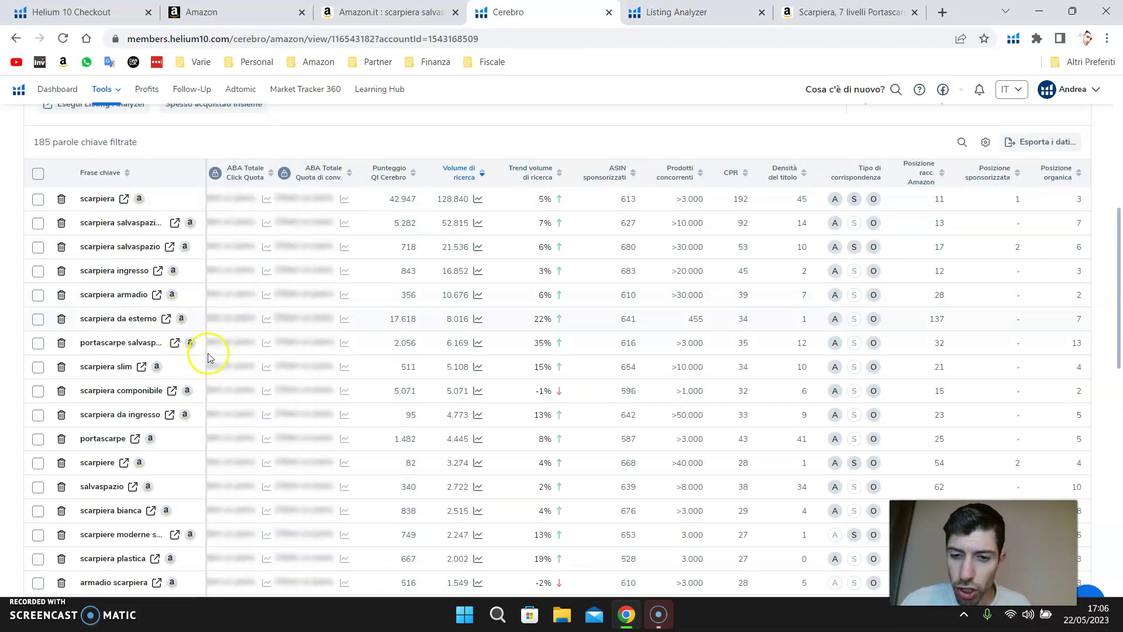
pyautogui.moveTo(188, 347)
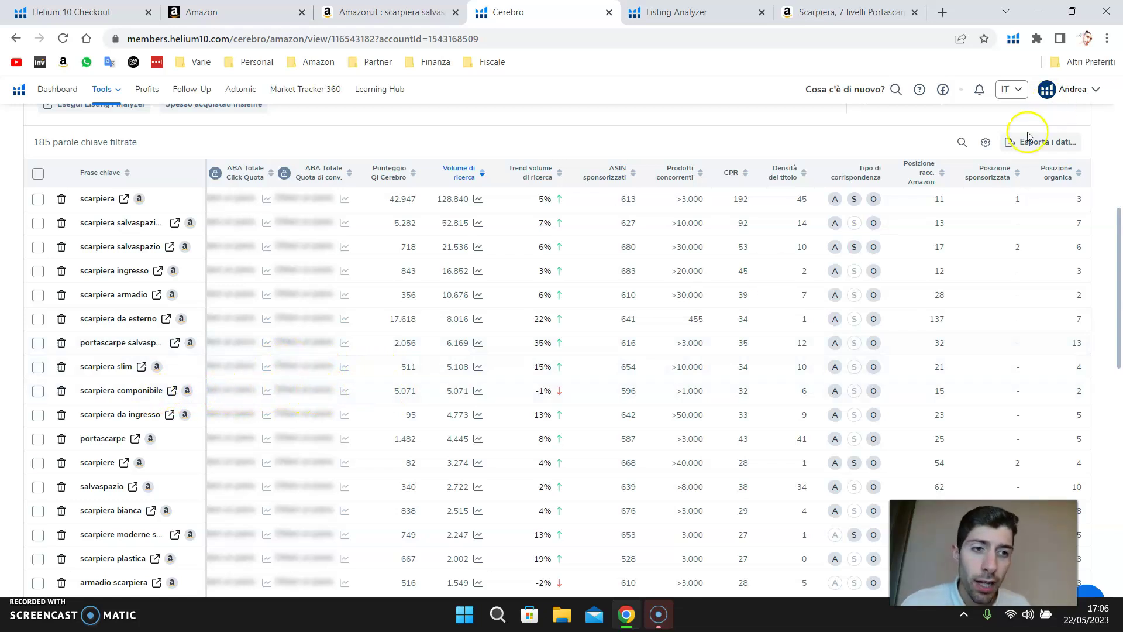
pyautogui.click(1052, 150)
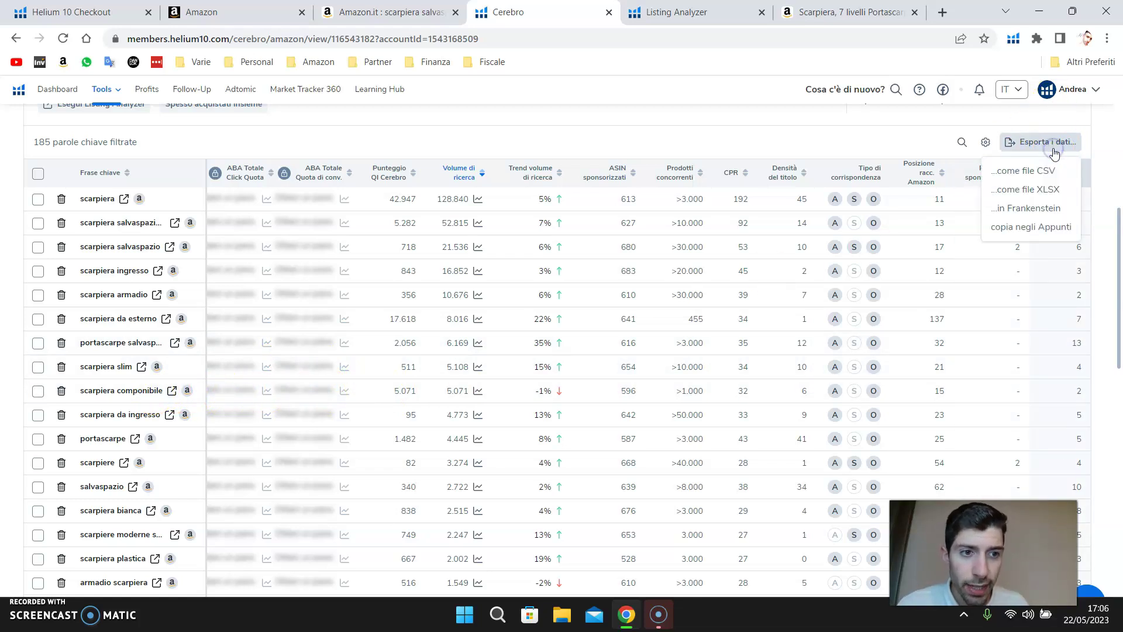
pyautogui.click(1021, 210)
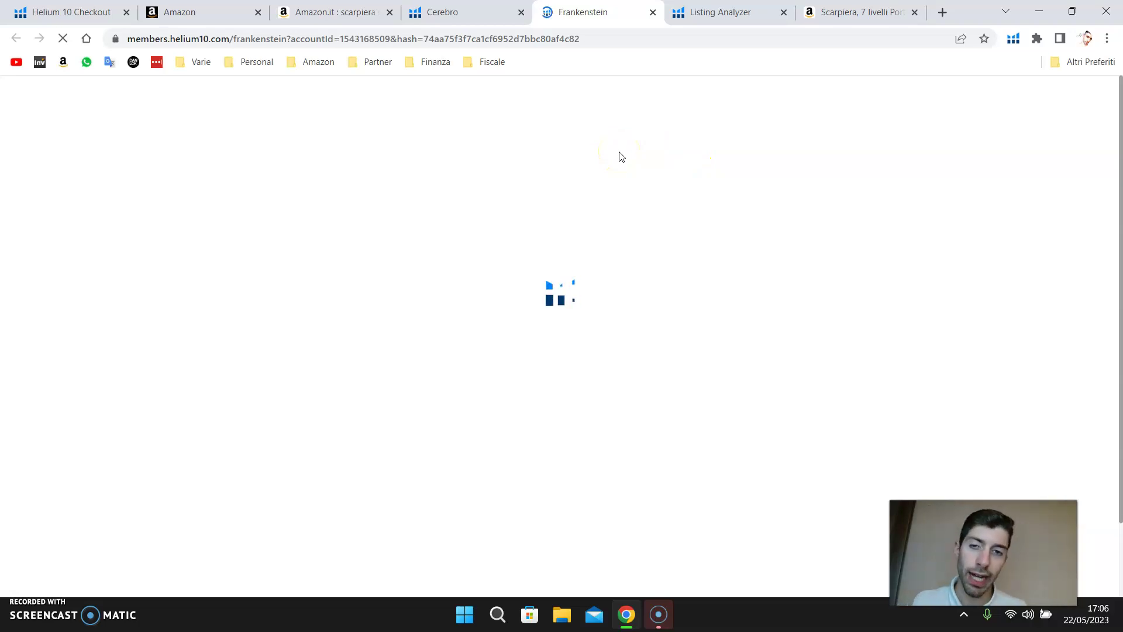
# Copy the keywords from "scarpiera" through "scarpiera componibile" in Frankenstein's original keyword list, comparing them with the Cerebro results
pyautogui.click(460, 13)
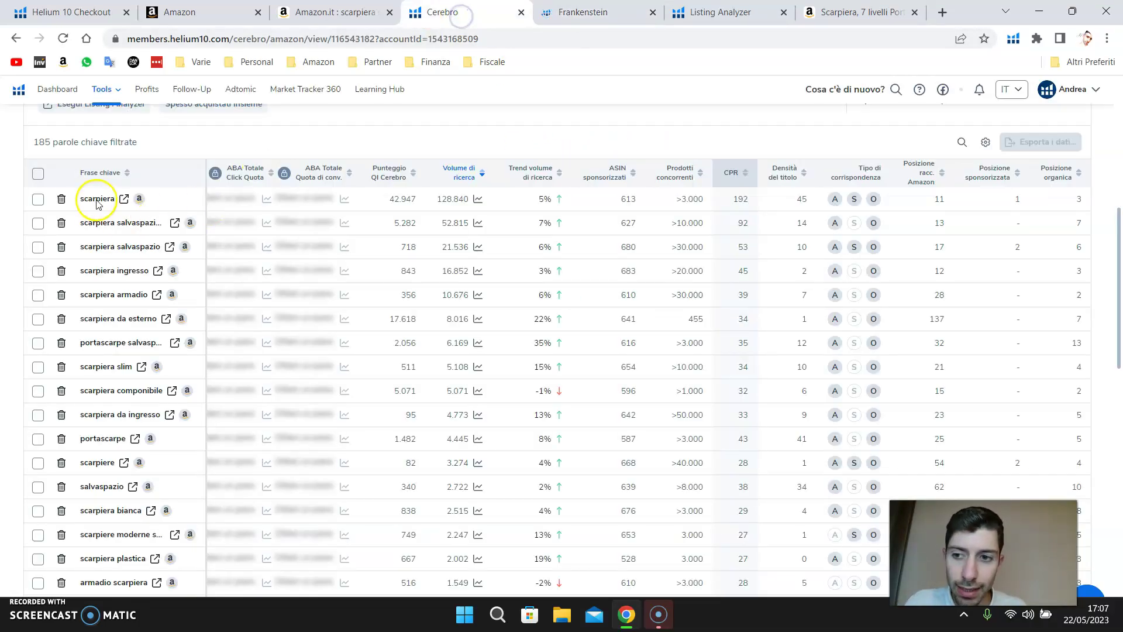
pyautogui.moveTo(80, 199); pyautogui.dragTo(143, 229)
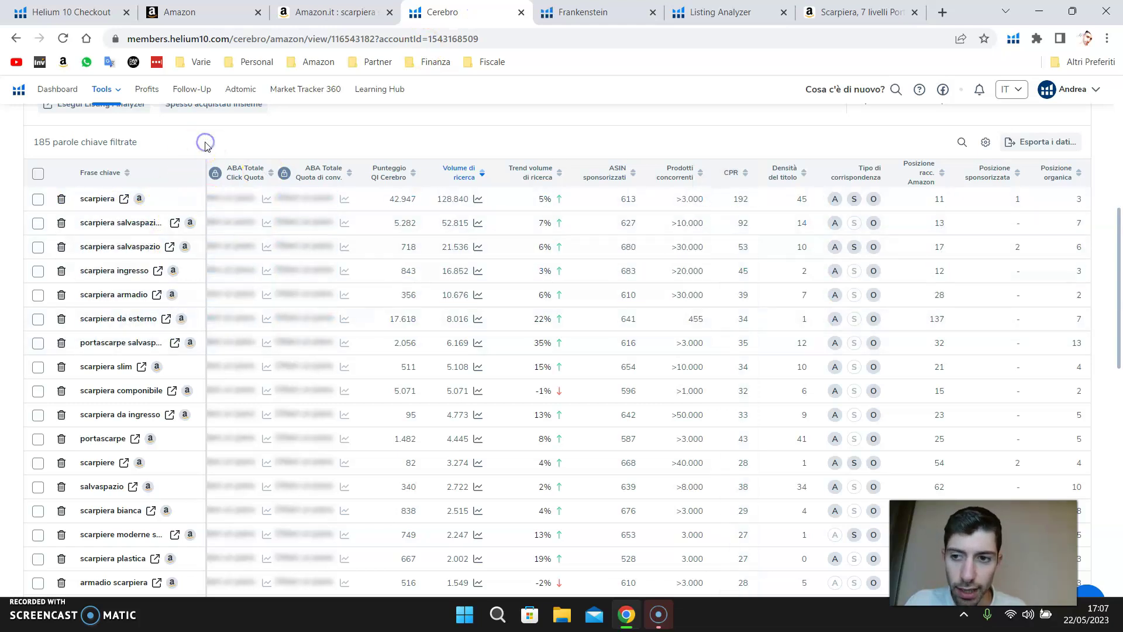
pyautogui.hotkey('ctrl', 'Tab')
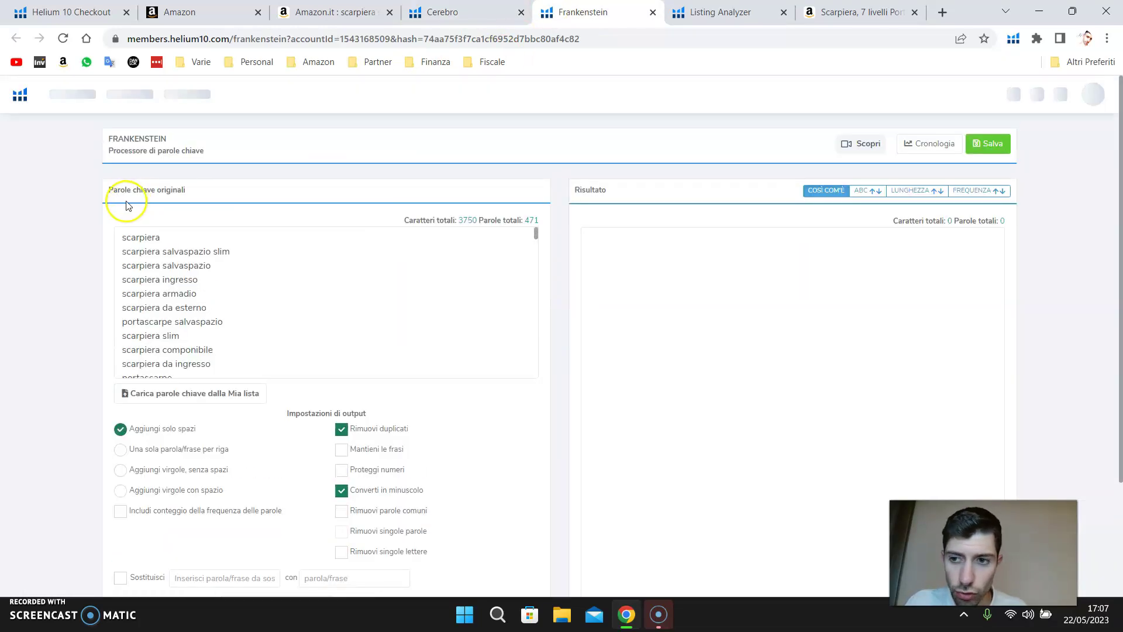
pyautogui.moveTo(118, 238); pyautogui.dragTo(233, 351)
pyautogui.hotkey('ctrl', 'shift', 'Tab')
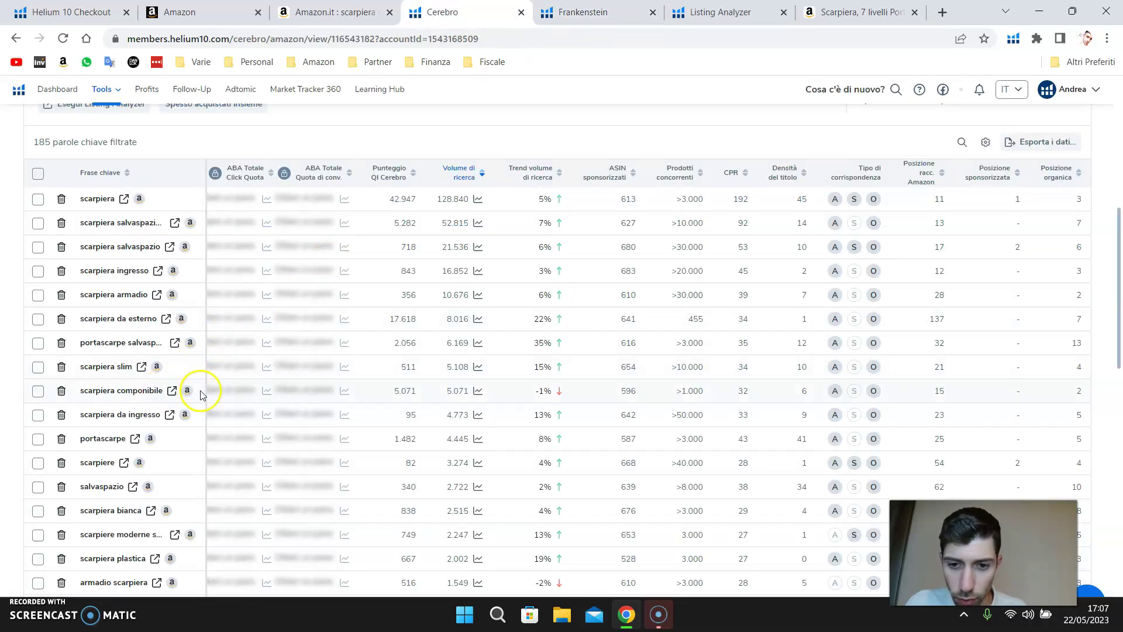
pyautogui.hotkey('ctrl', 'Tab')
pyautogui.rightClick(152, 310)
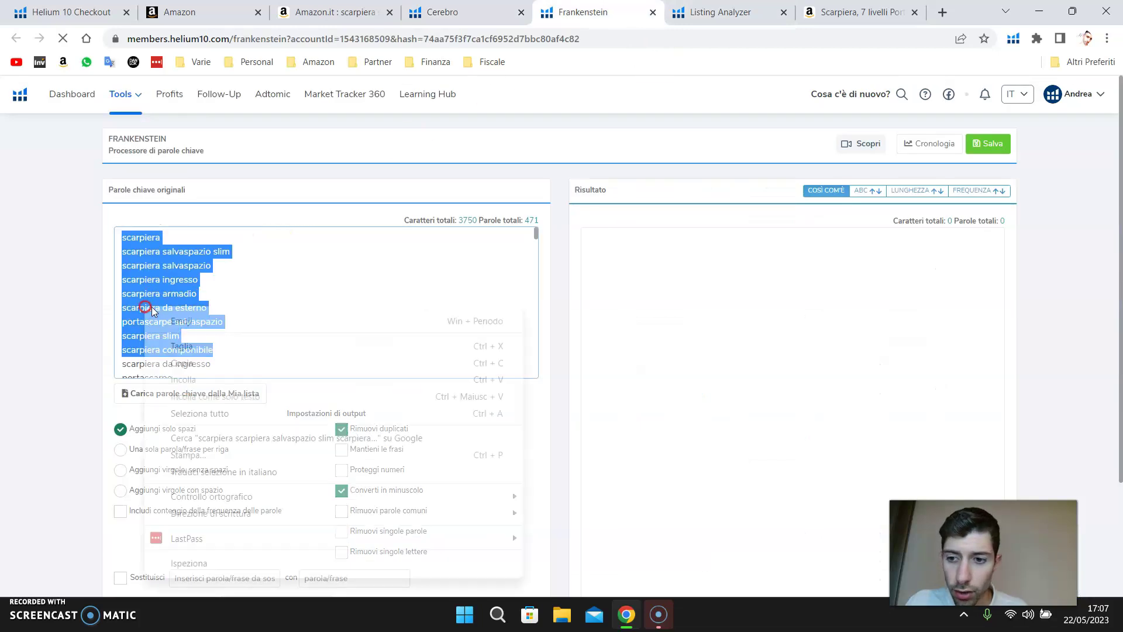
pyautogui.click(180, 362)
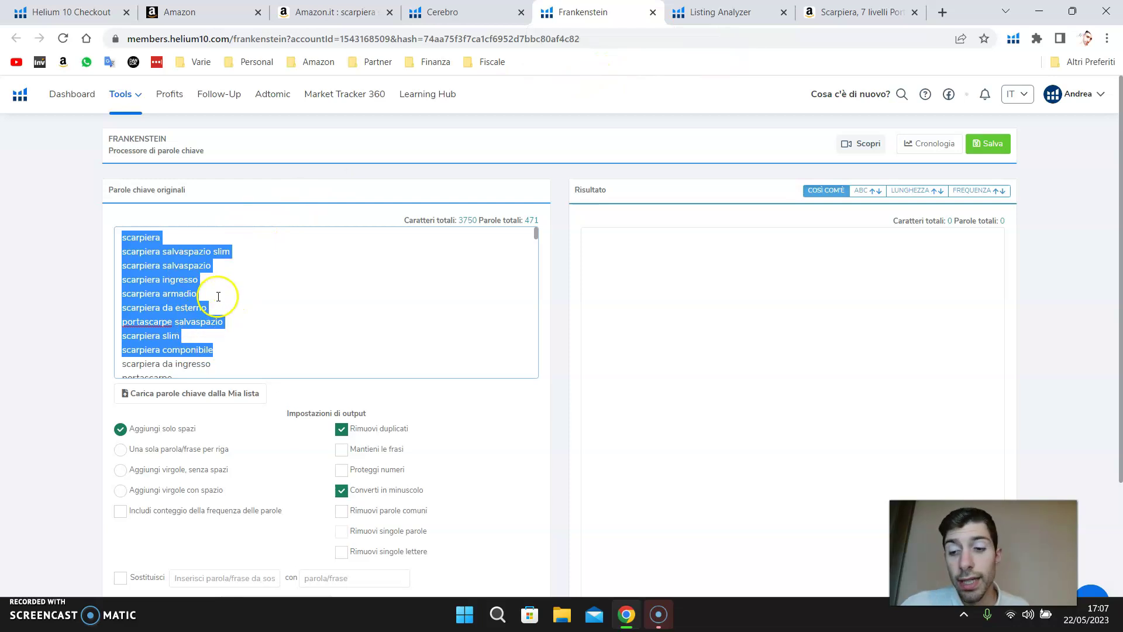
# Paste the copied keywords into the search terms (Termini di ricerca) of the new Seller Central listing
pyautogui.click(252, 9)
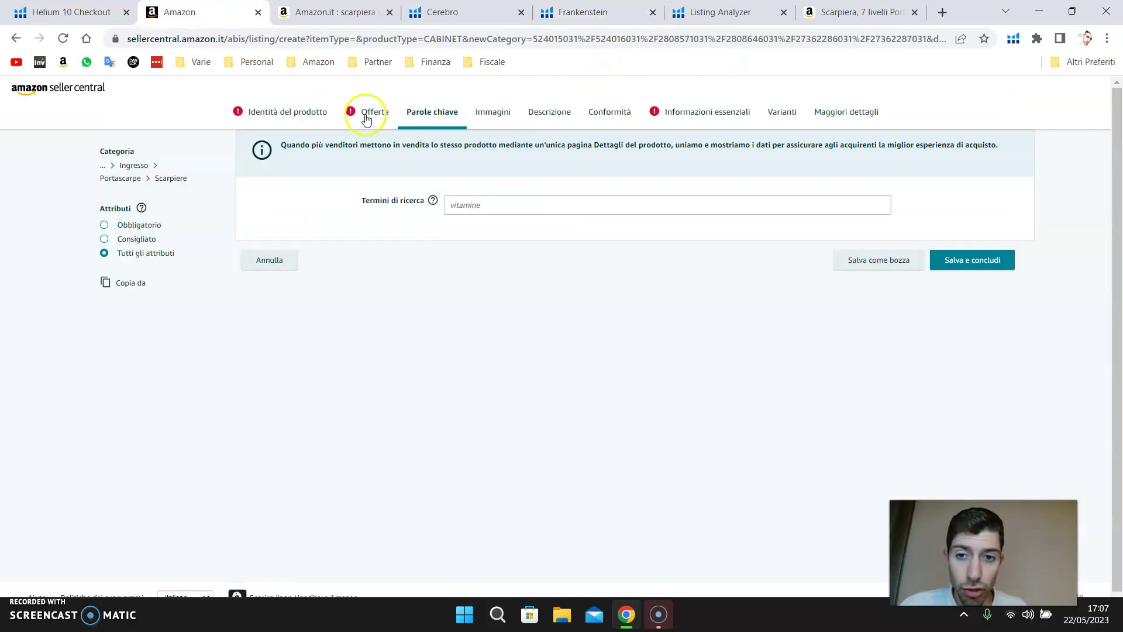
pyautogui.click(470, 200)
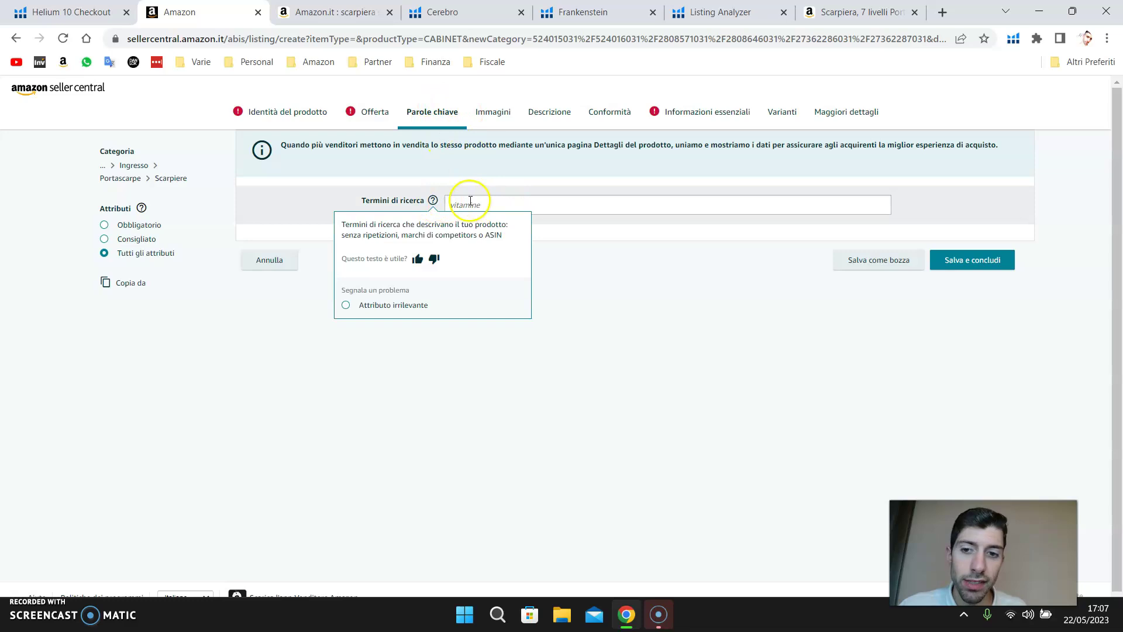
pyautogui.click(476, 205)
pyautogui.rightClick(476, 205)
pyautogui.click(502, 321)
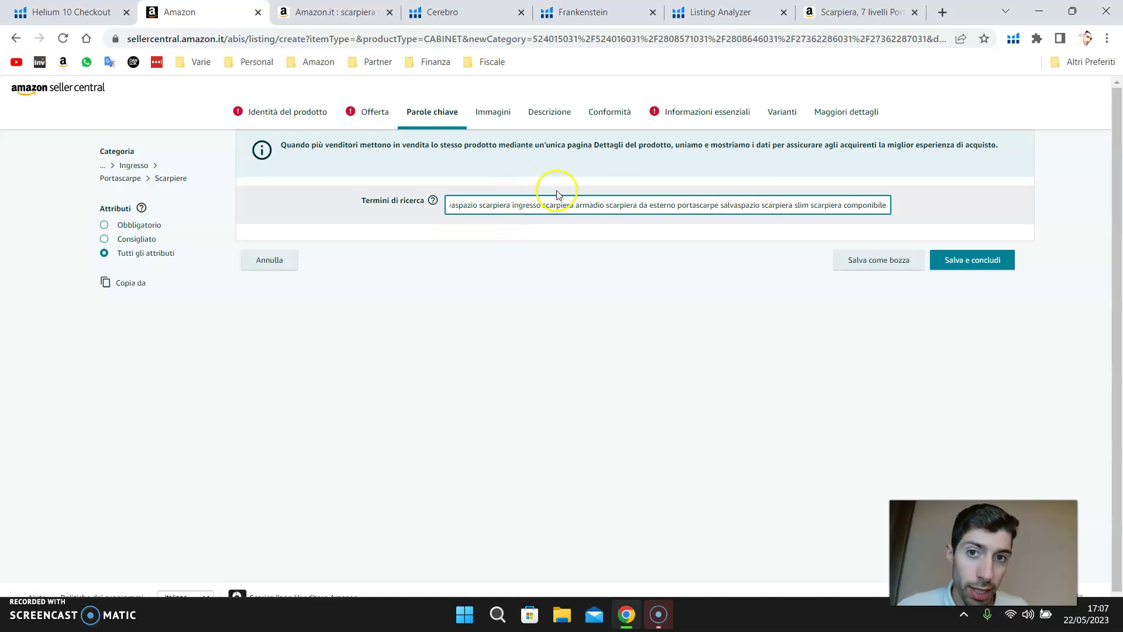
# Add two more key feature entries in the listing's description section and return to the product identity section
pyautogui.click(559, 115)
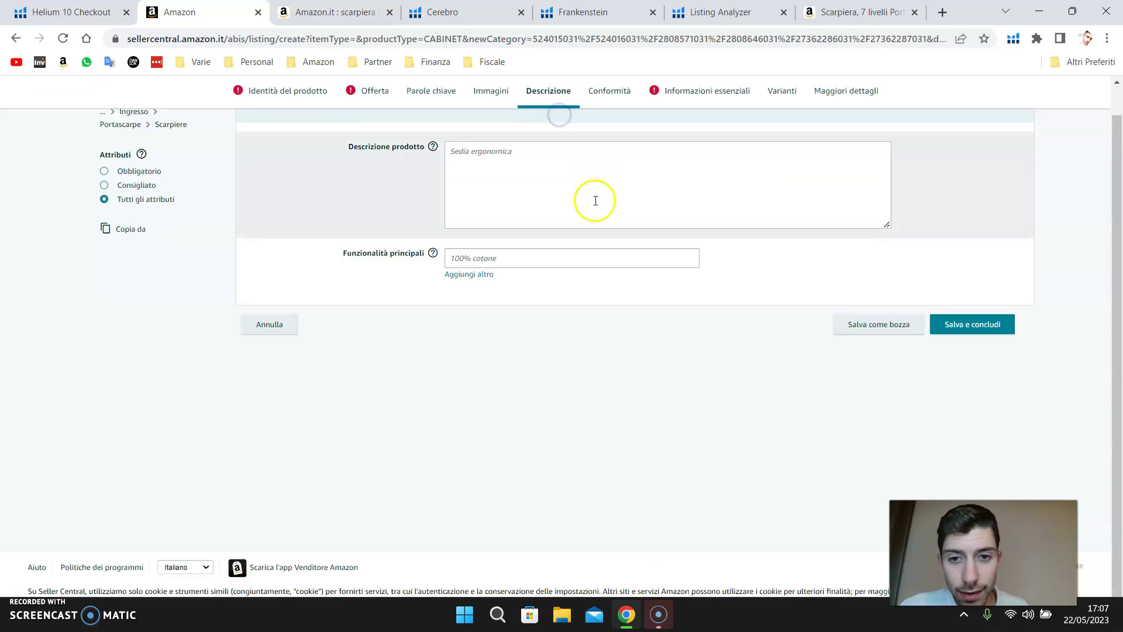
pyautogui.click(488, 275)
pyautogui.click(484, 297)
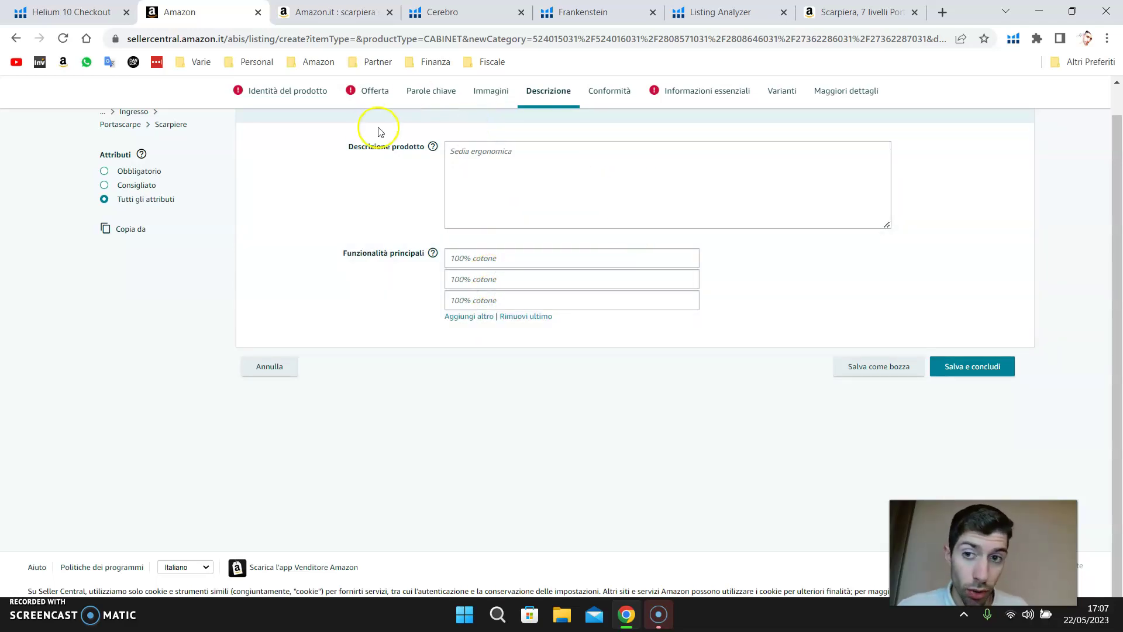
pyautogui.click(297, 93)
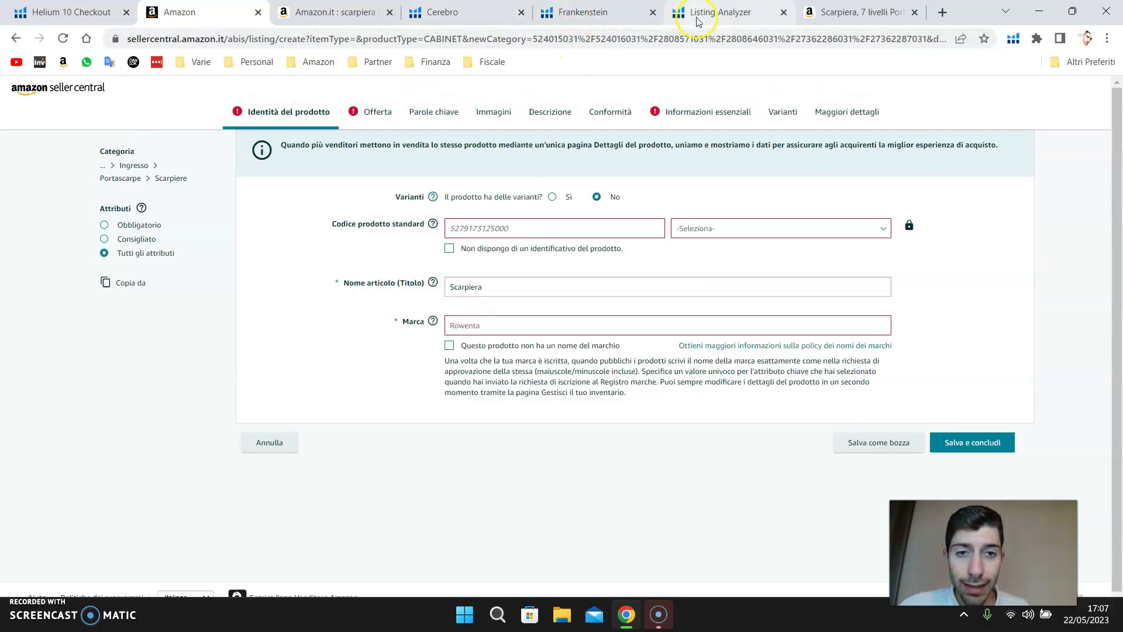
# Return to Cerebro and open Helium 10's Listing Builder in a new browser tab
pyautogui.click(443, 12)
pyautogui.scroll(7, 221, 138)
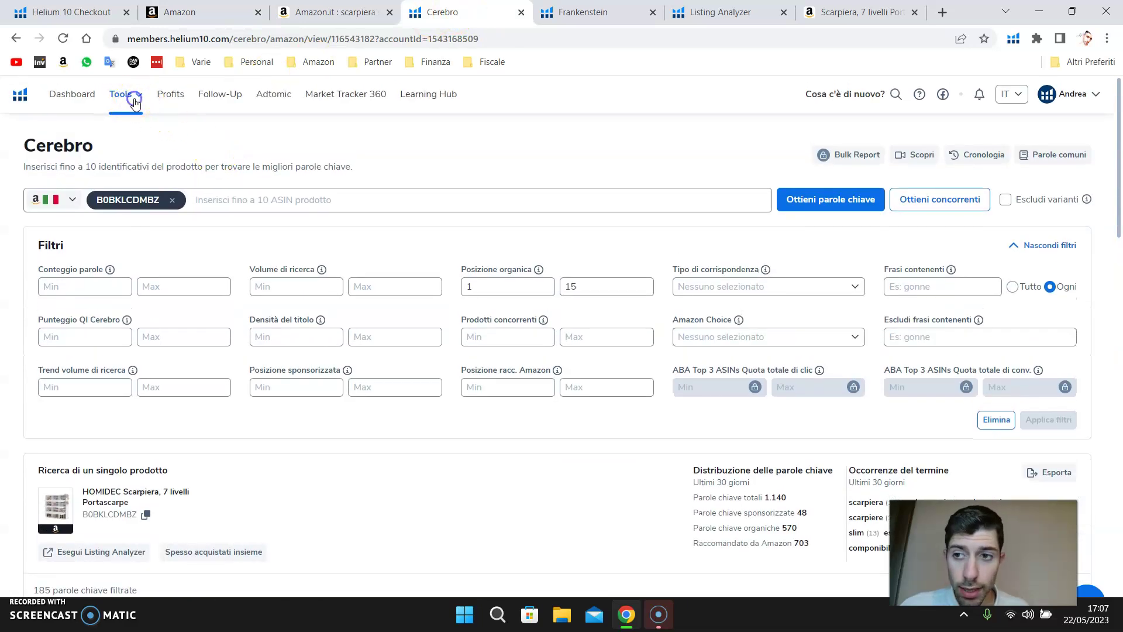
pyautogui.click(134, 101)
pyautogui.rightClick(469, 316)
pyautogui.click(485, 323)
pyautogui.click(531, 13)
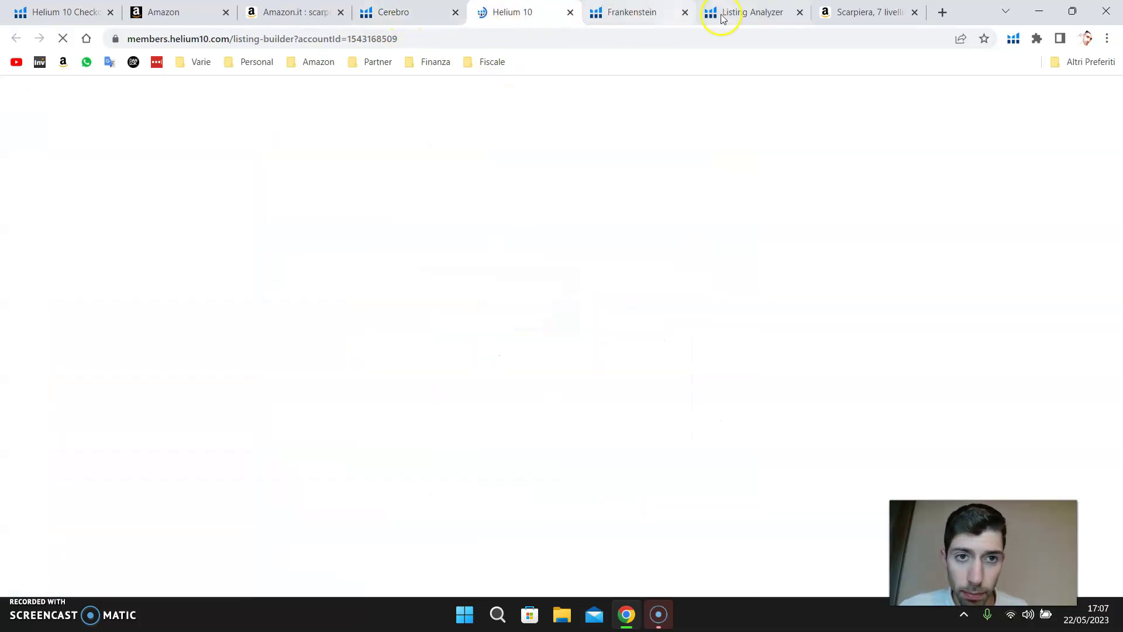
# Reorder the browser tabs so that Listing Analyzer, Frankenstein and Listing Builder follow Cerebro, and bring up Listing Builder
pyautogui.click(749, 13)
pyautogui.moveTo(749, 12); pyautogui.dragTo(524, 13)
pyautogui.moveTo(746, 17); pyautogui.dragTo(644, 12)
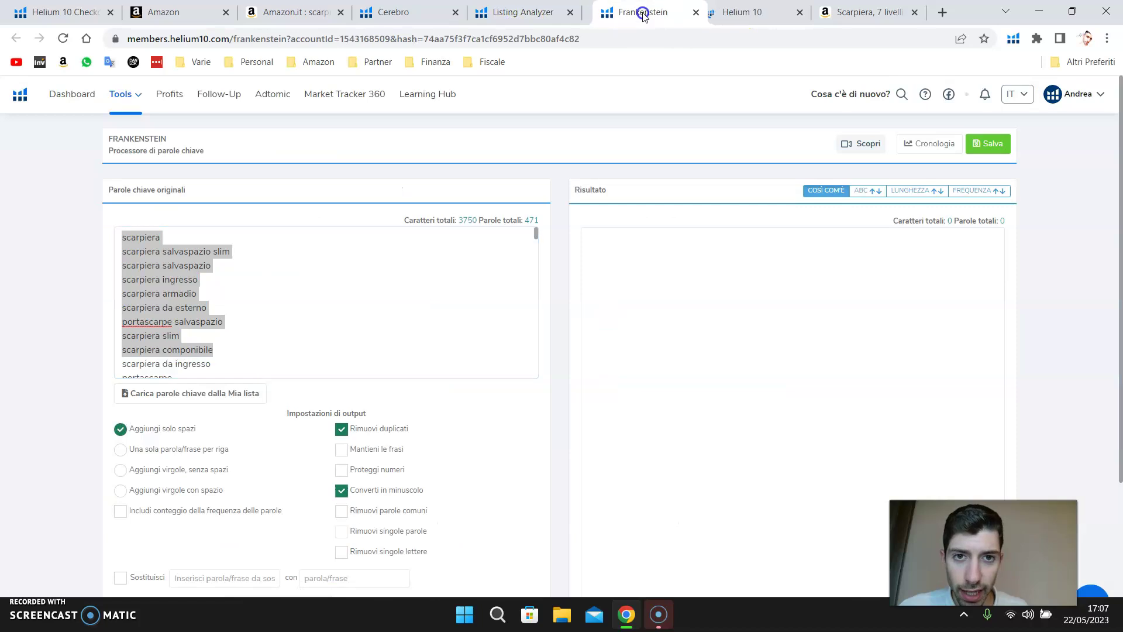
pyautogui.click(739, 17)
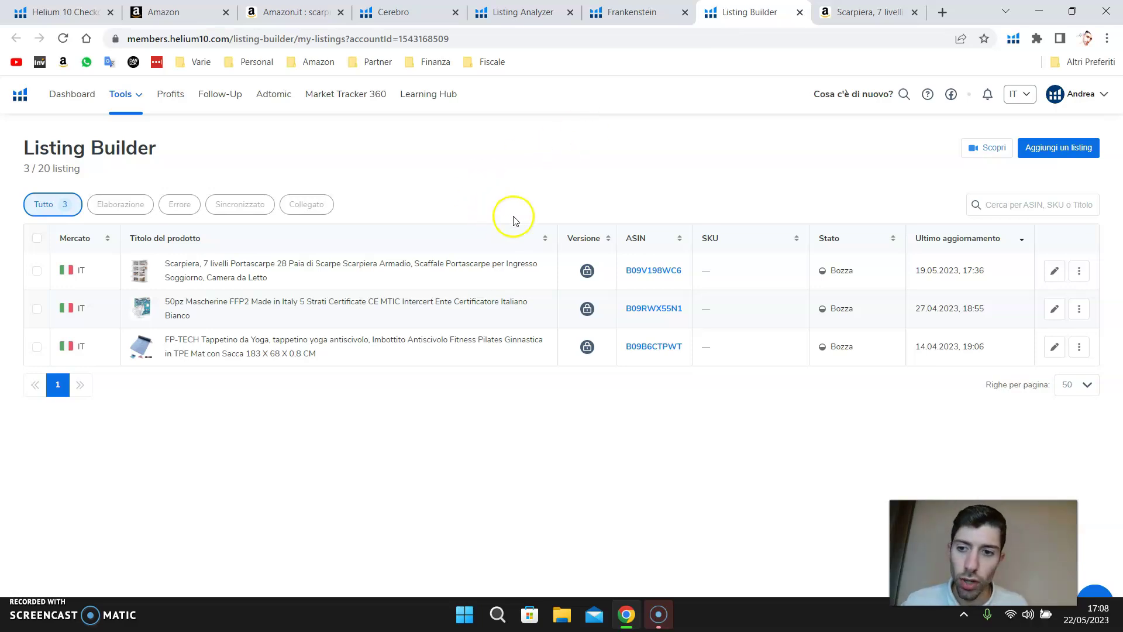
# Start a new listing from scratch in Listing Builder with amazon.it as the marketplace
pyautogui.click(1068, 156)
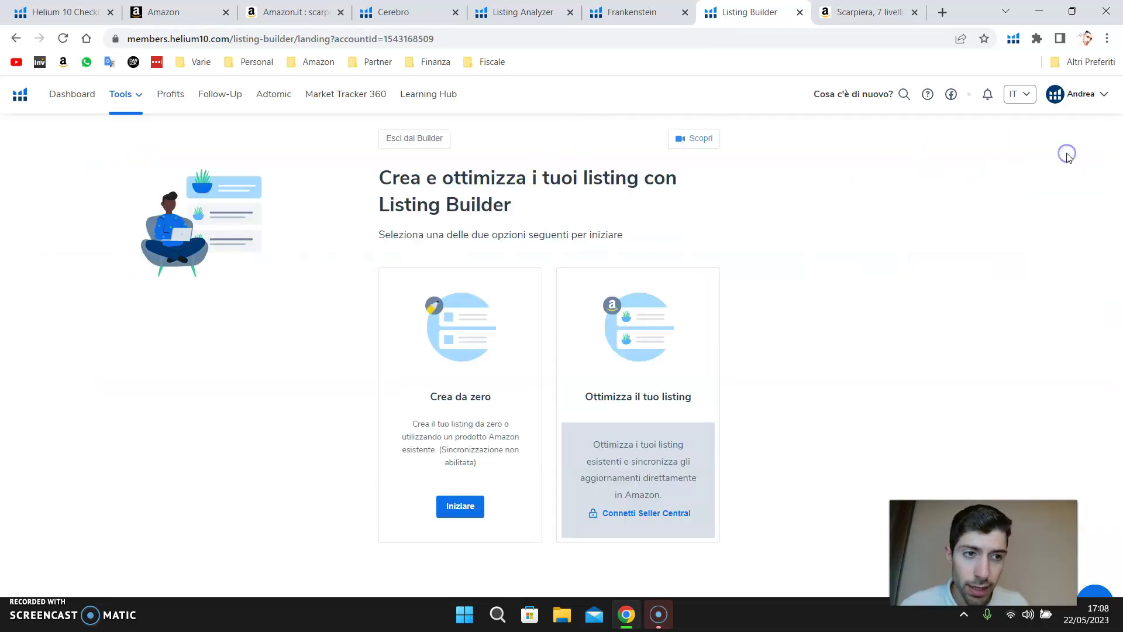
pyautogui.click(466, 507)
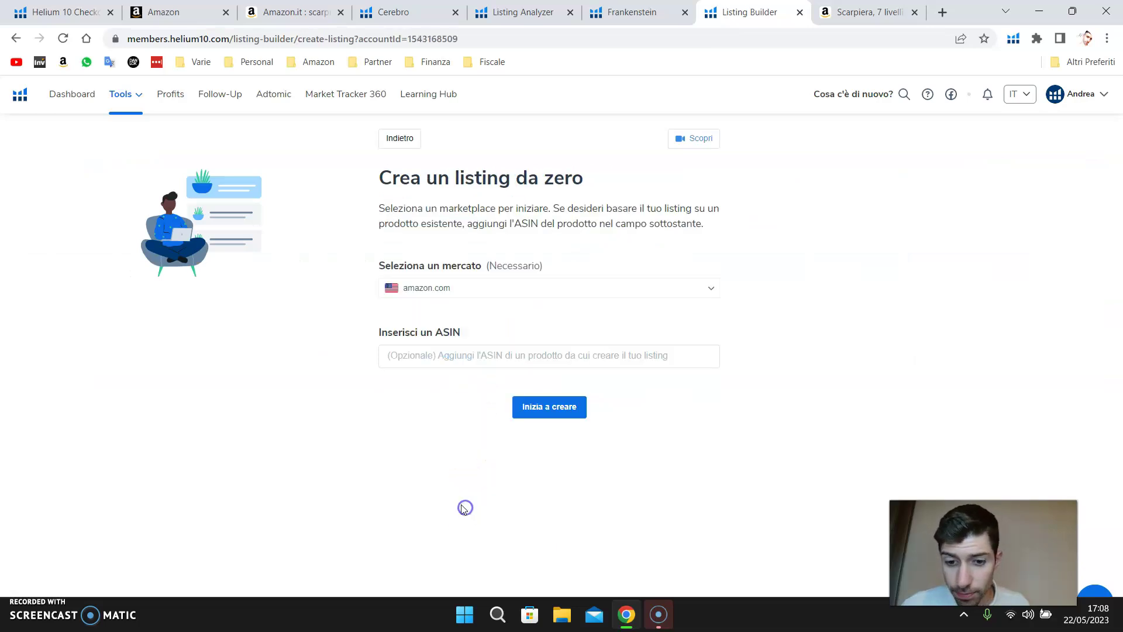
pyautogui.click(506, 295)
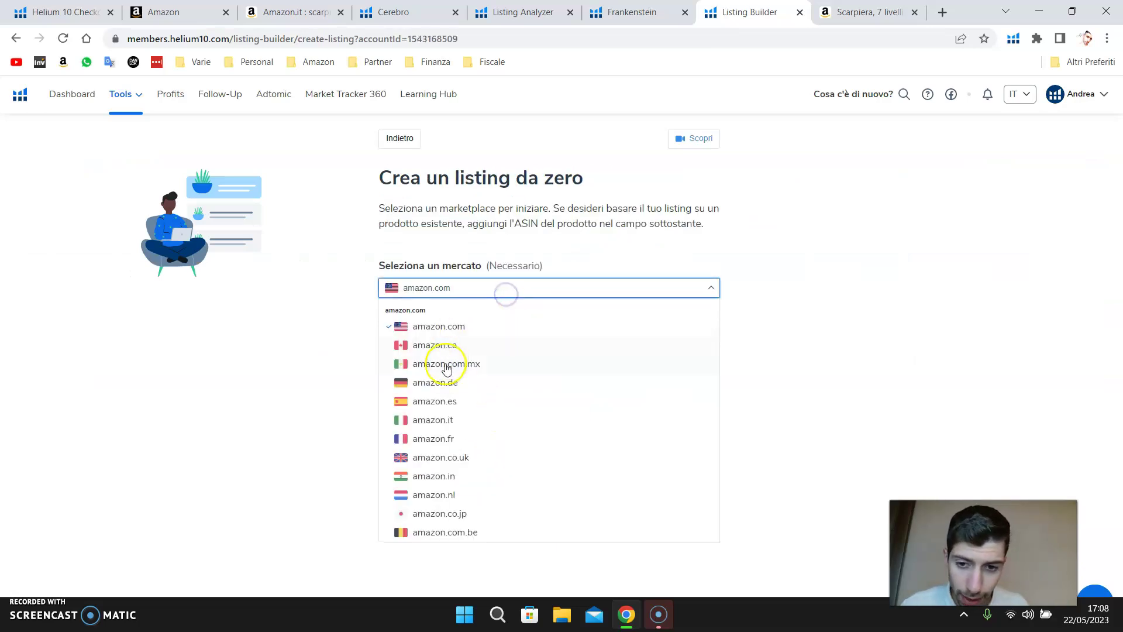
pyautogui.click(451, 419)
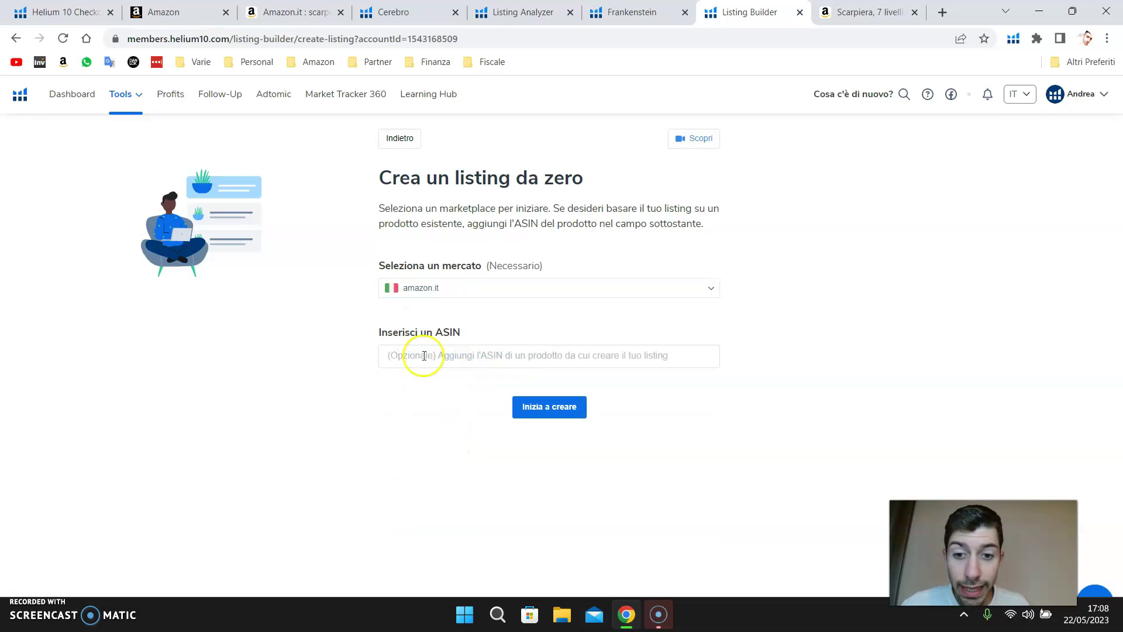
# Copy the ASIN B09V198WC6 from the product details on the competitor's Amazon shoe rack page
pyautogui.click(847, 11)
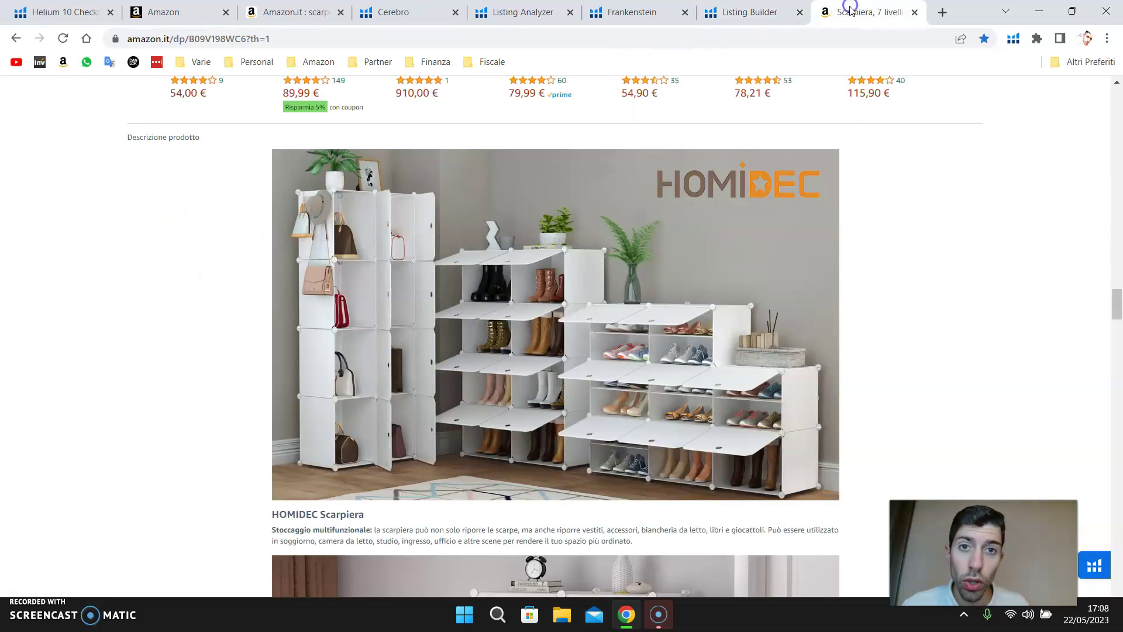
pyautogui.scroll(-6, 286, 288)
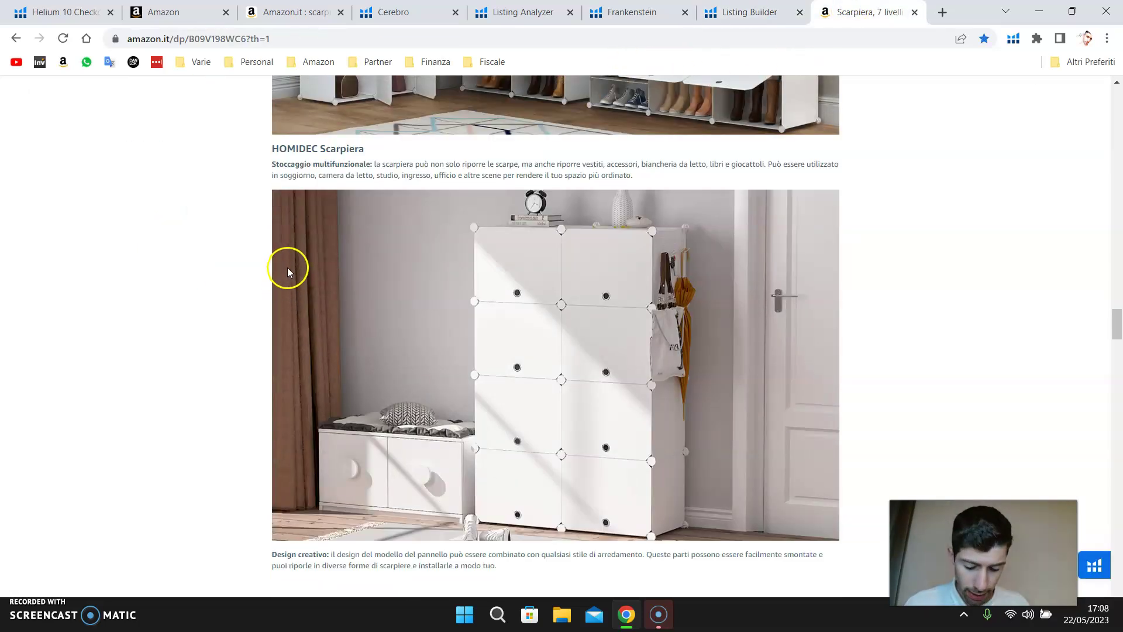
pyautogui.scroll(-8, 514, 279)
pyautogui.scroll(-20, 514, 279)
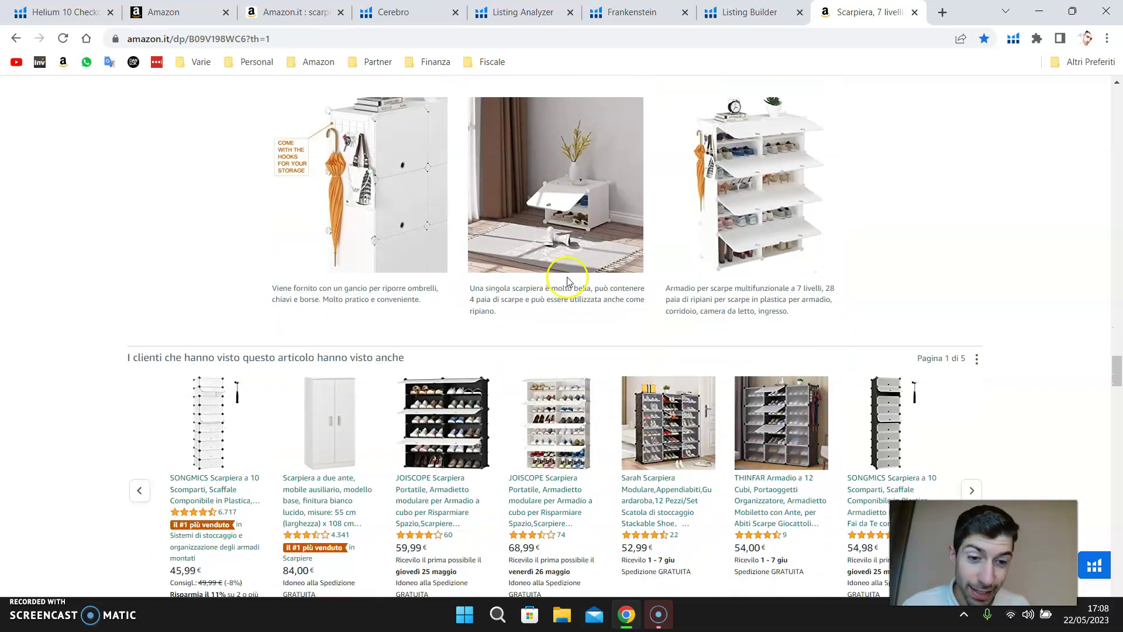
pyautogui.scroll(-7, 797, 285)
pyautogui.scroll(20, 793, 285)
pyautogui.scroll(15, 788, 285)
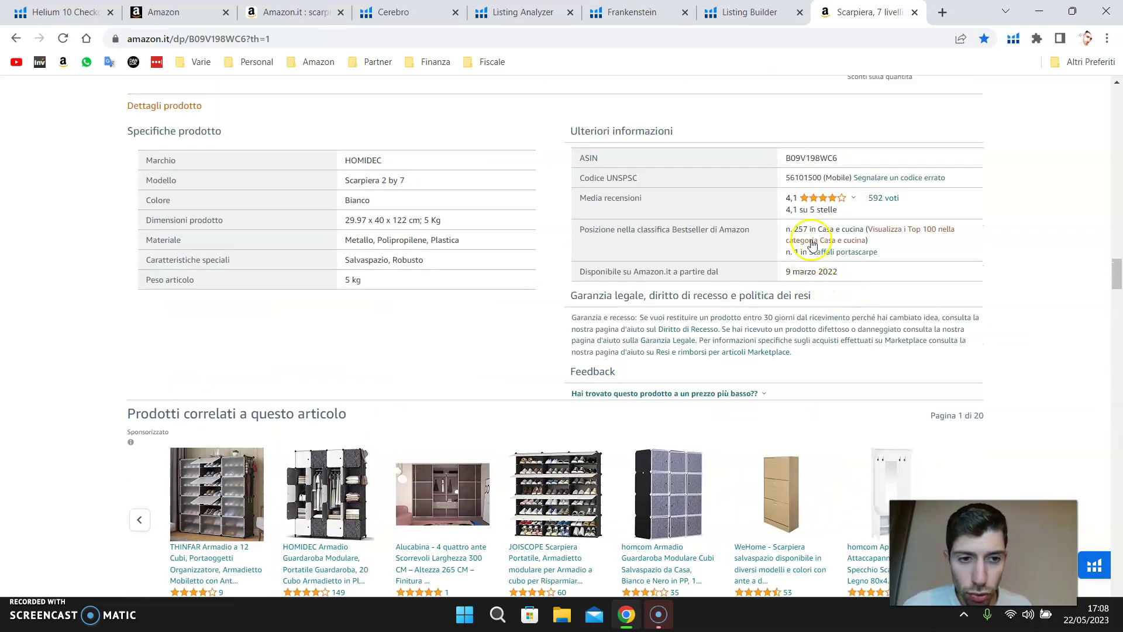
pyautogui.rightClick(813, 158)
pyautogui.click(822, 170)
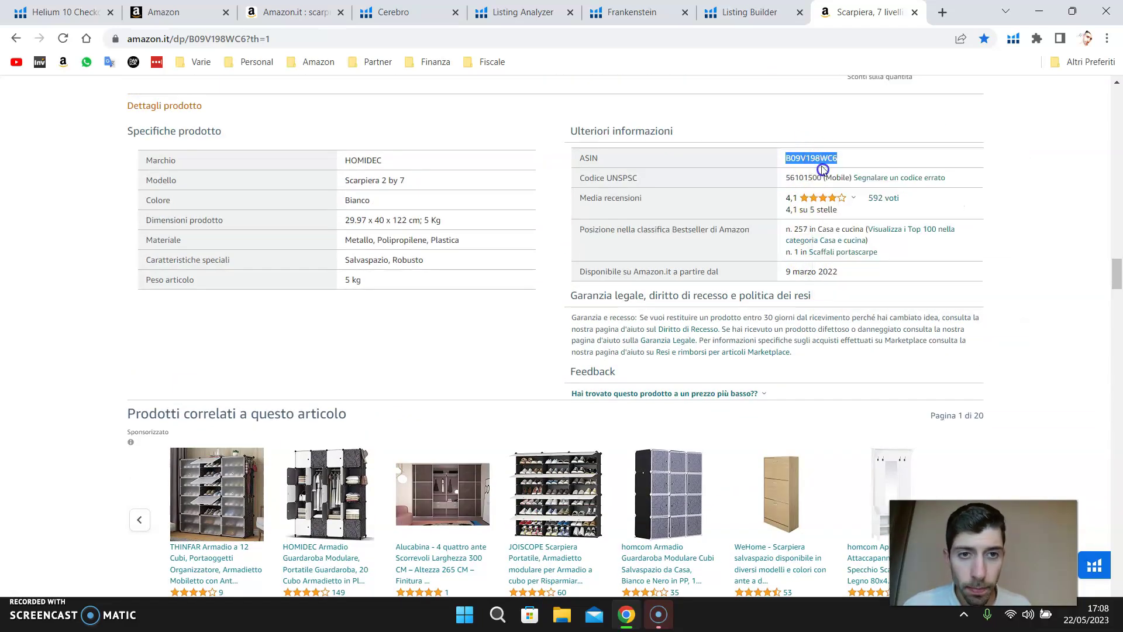
# Enter ASIN B09V198WC6 as the base product for the new listing and start creating it
pyautogui.click(748, 12)
pyautogui.rightClick(447, 358)
pyautogui.click(476, 450)
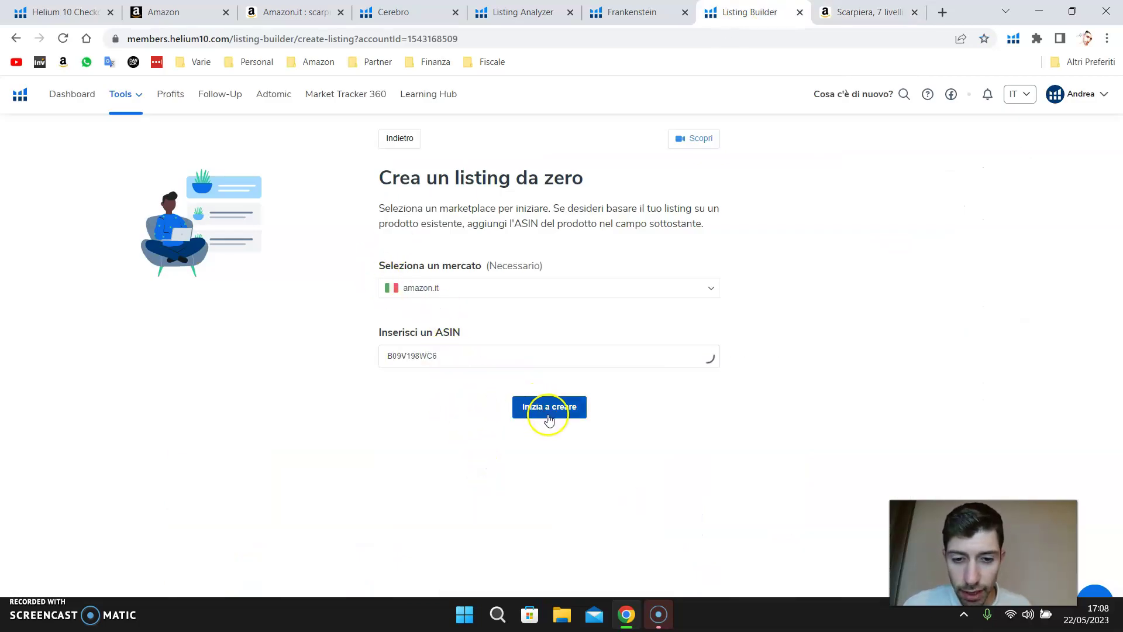
pyautogui.click(547, 412)
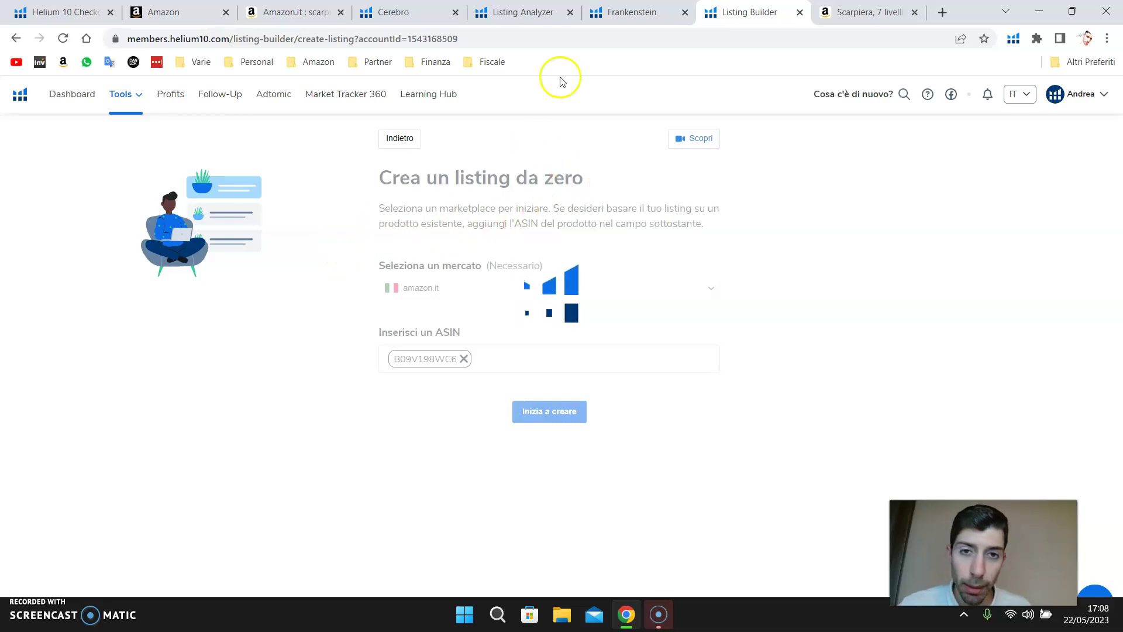
# Review the Cerebro keywords, Frankenstein list and competitor's Amazon product page, and check the listing creation in Listing Builder
pyautogui.click(409, 8)
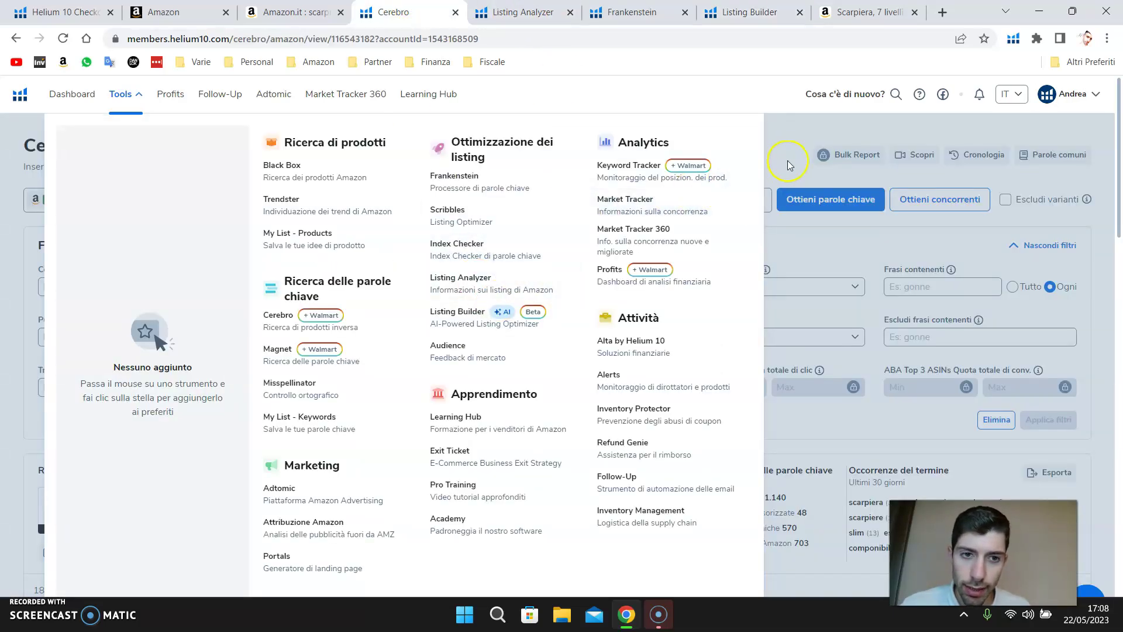
pyautogui.scroll(-10, 386, 368)
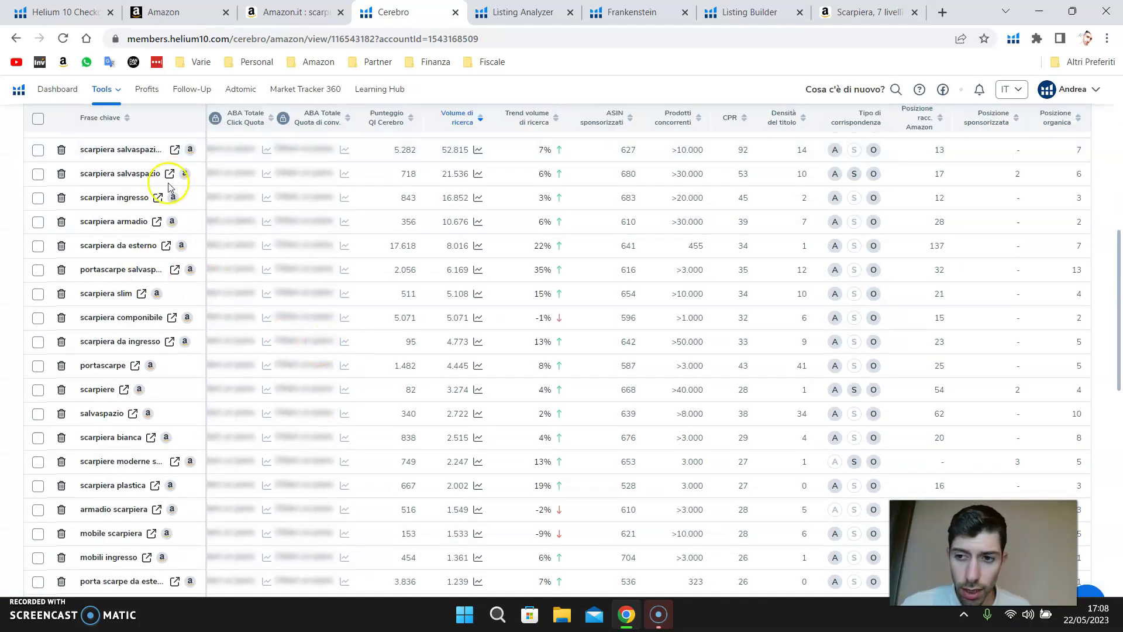
pyautogui.click(649, 10)
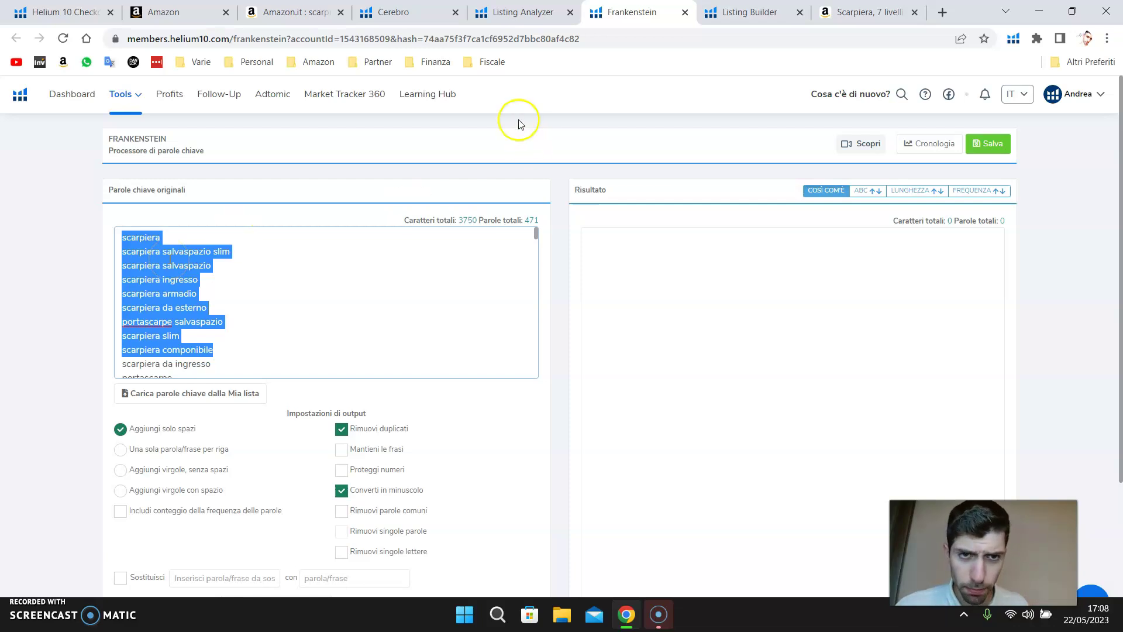
pyautogui.click(749, 12)
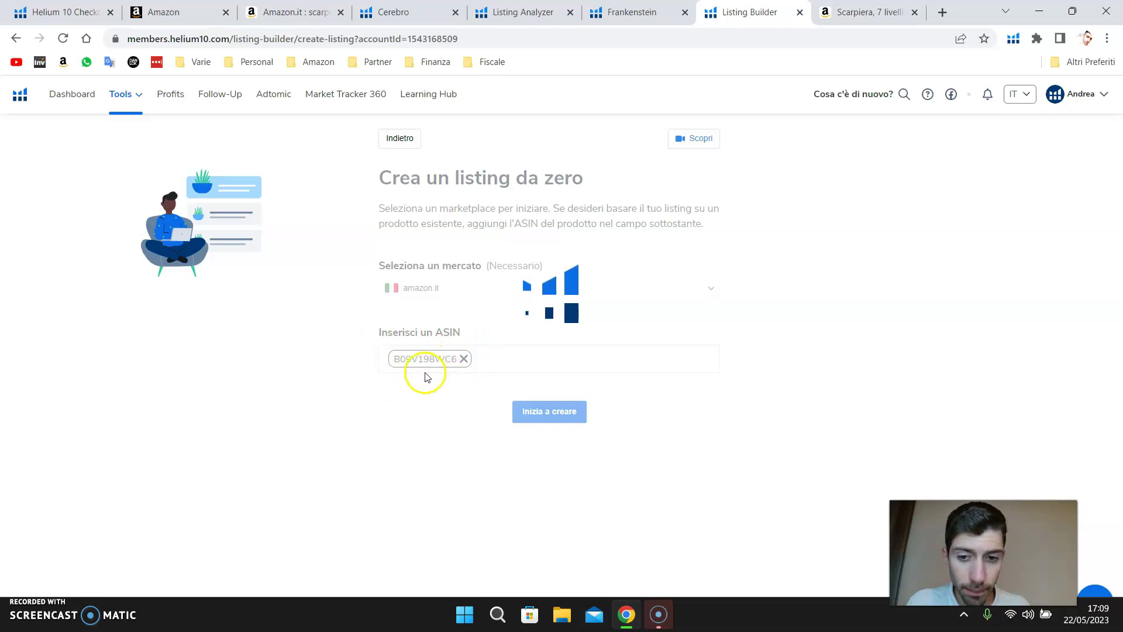
pyautogui.click(831, 13)
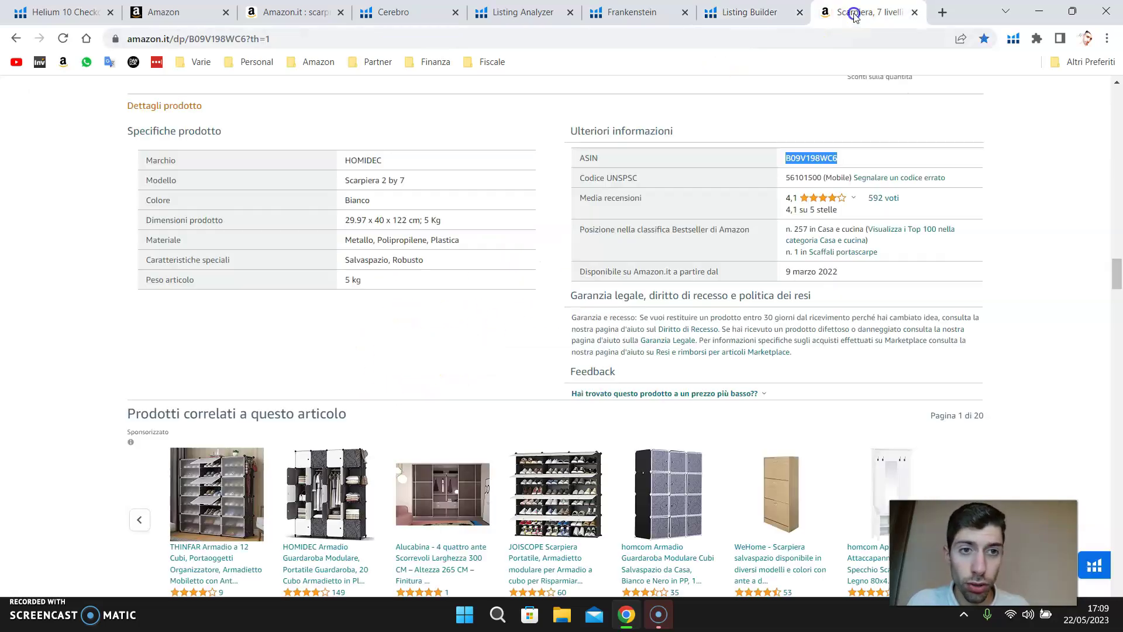
pyautogui.scroll(7, 583, 223)
pyautogui.scroll(-12, 583, 224)
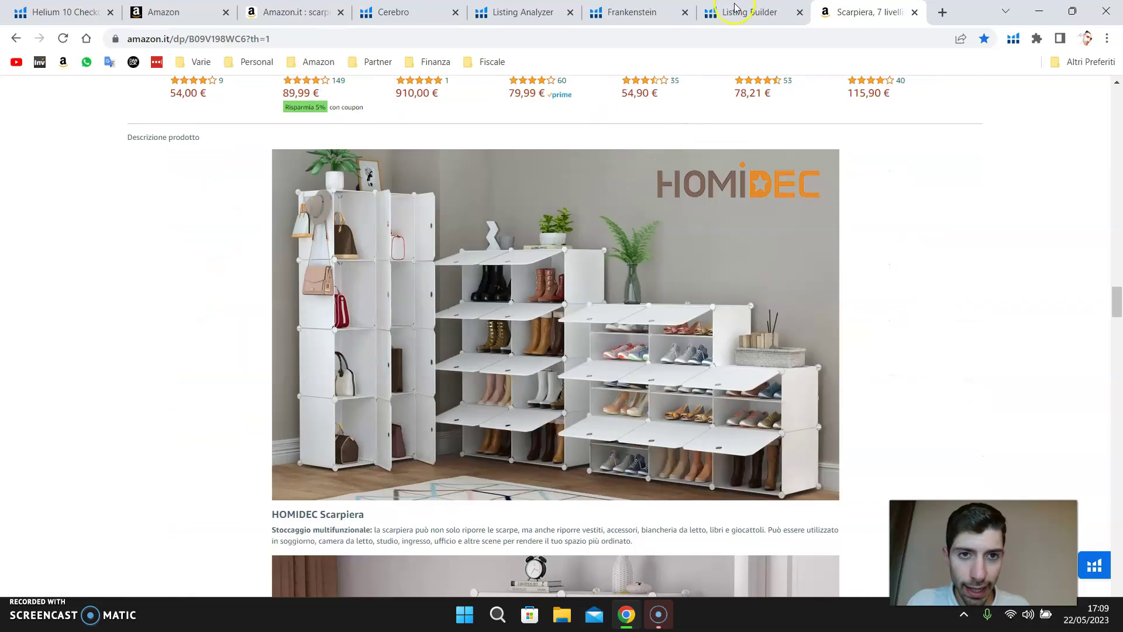
pyautogui.click(749, 12)
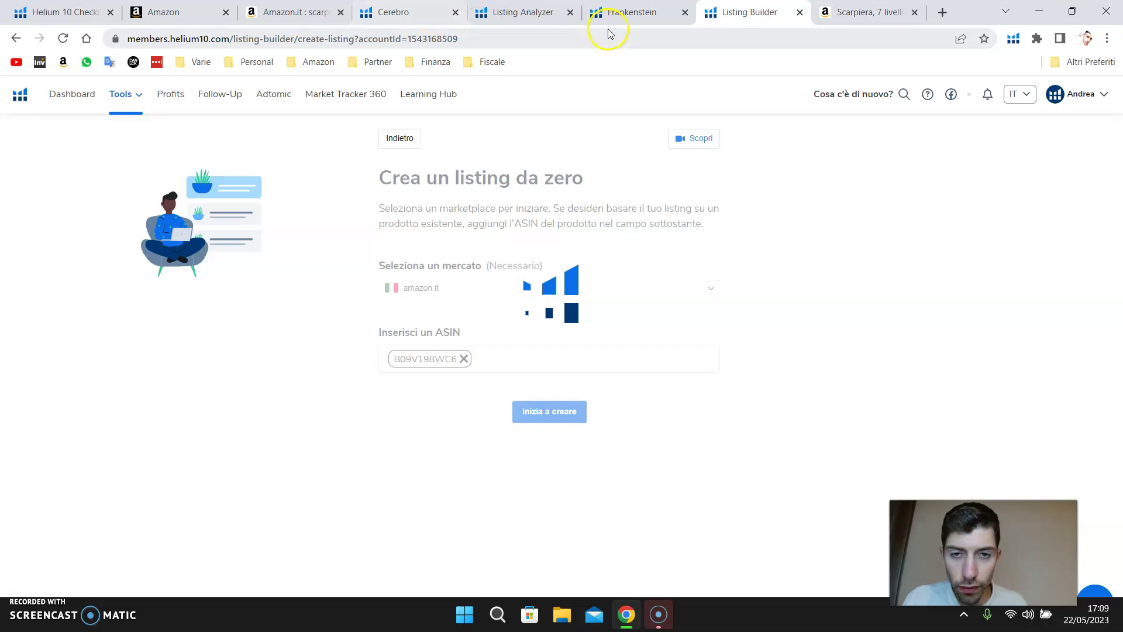
pyautogui.click(643, 18)
pyautogui.click(731, 17)
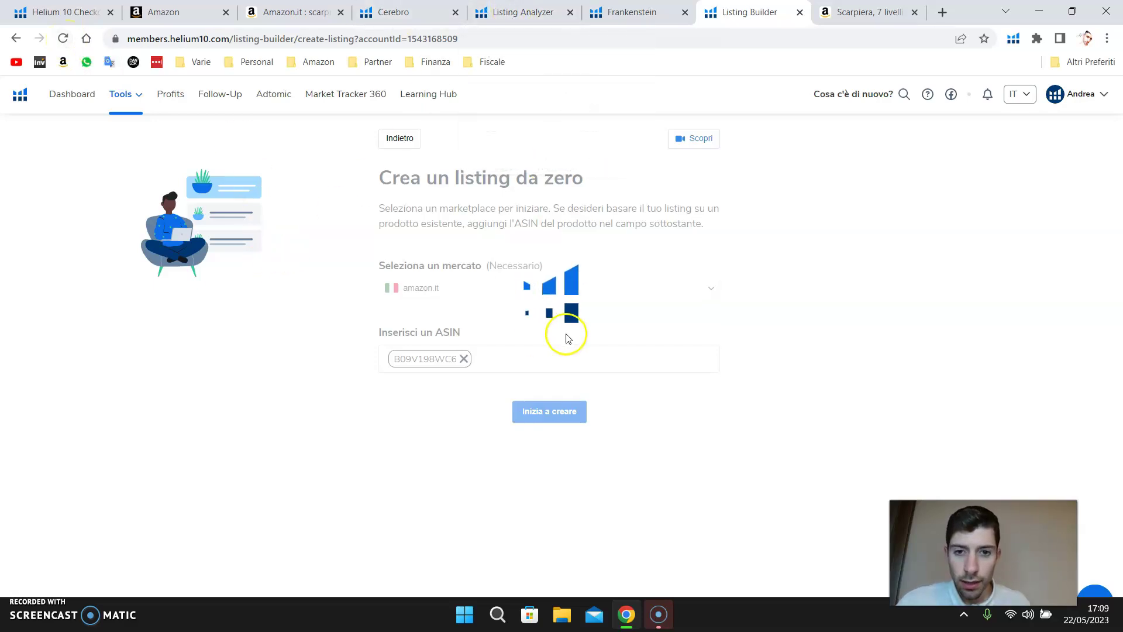
# Check that the new listing has been created in Listing Builder and open its manual keyword entry
pyautogui.click(509, 14)
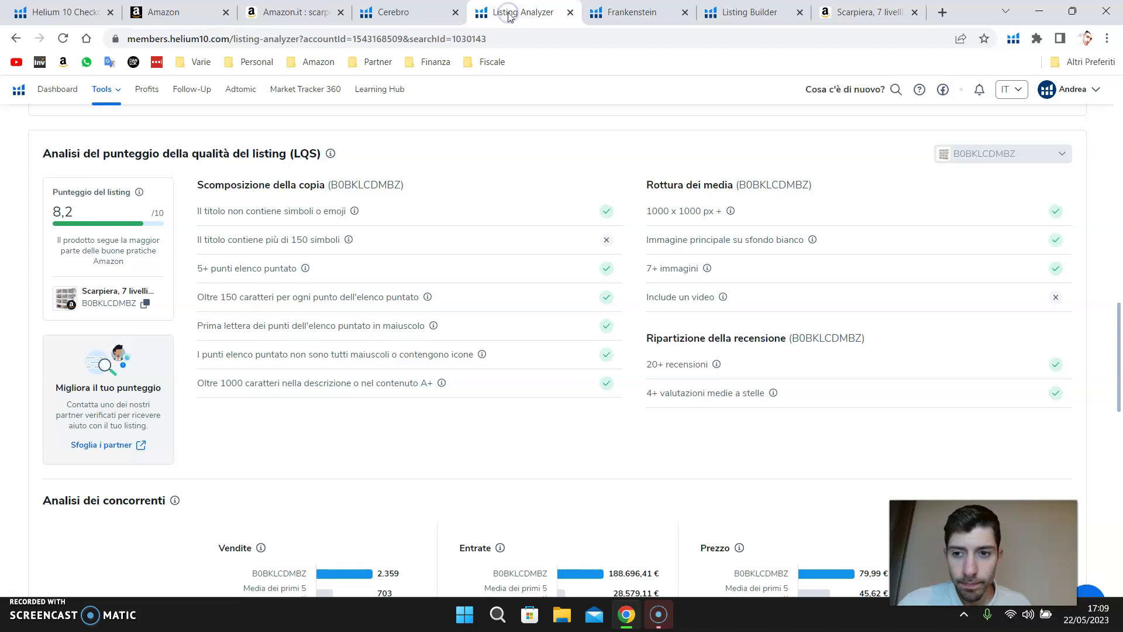
pyautogui.click(728, 17)
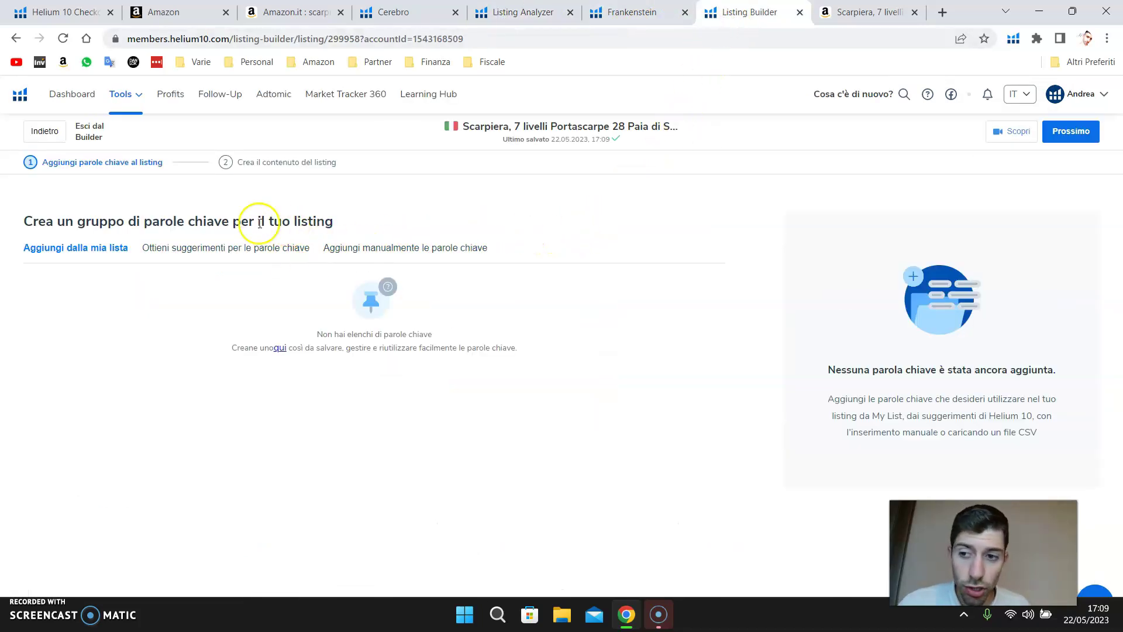
pyautogui.click(427, 252)
pyautogui.click(290, 304)
pyautogui.rightClick(289, 304)
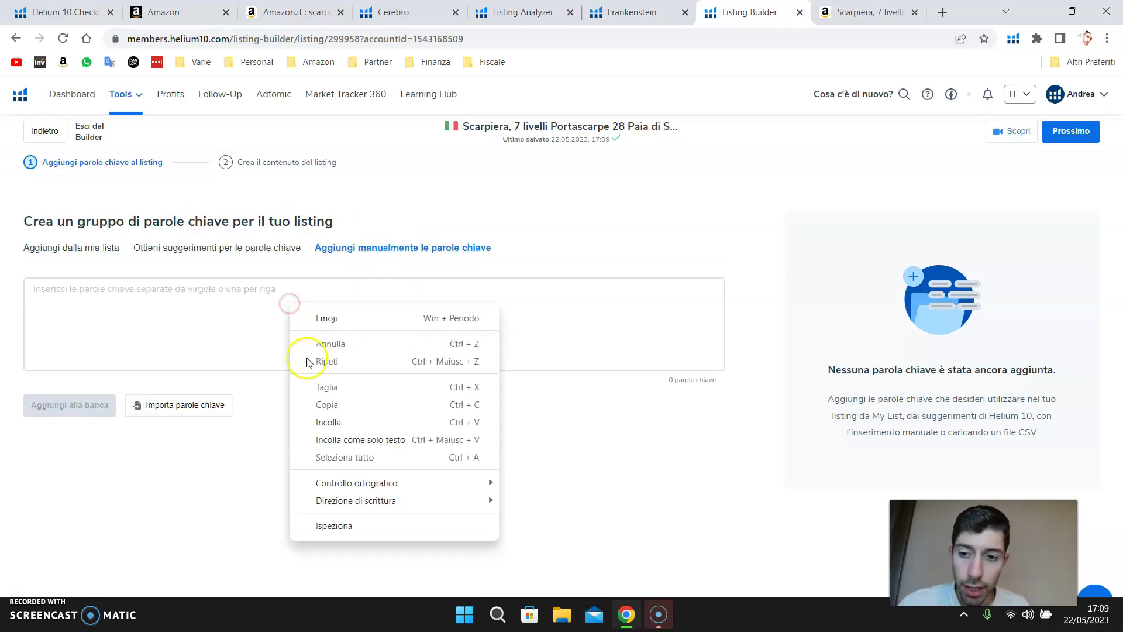
pyautogui.click(317, 421)
pyautogui.tripleClick(261, 288)
pyautogui.press('BackSpace')
# Copy the selected keywords from "scarpiera" to "scarpiera componibile" in Frankenstein's original keyword list
pyautogui.hotkey('ctrl', 'pageup')
pyautogui.rightClick(139, 314)
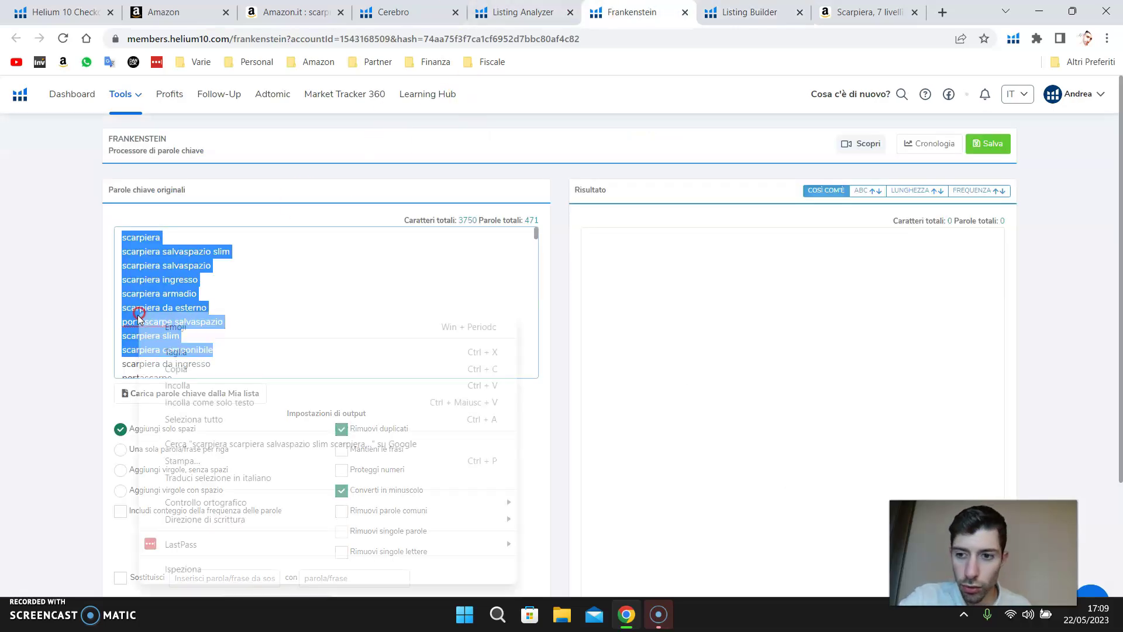
pyautogui.click(158, 370)
# Paste the copied shoe rack keywords into Listing Builder, add them to the keyword bank and proceed to content creation
pyautogui.hotkey('ctrl', 'pagedown')
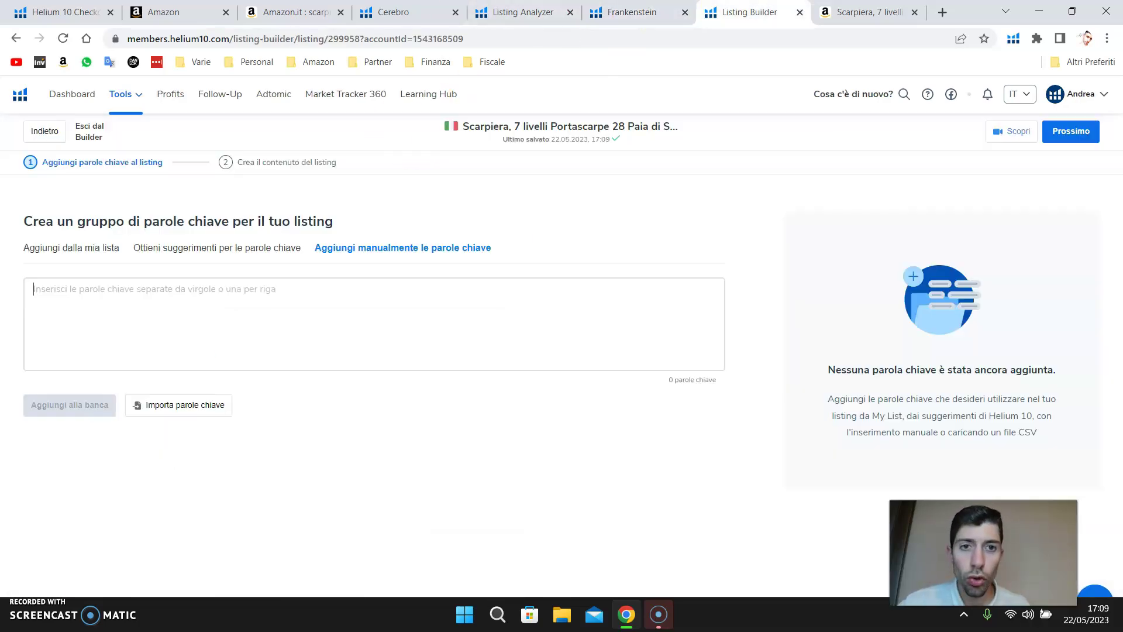
pyautogui.rightClick(147, 298)
pyautogui.click(193, 414)
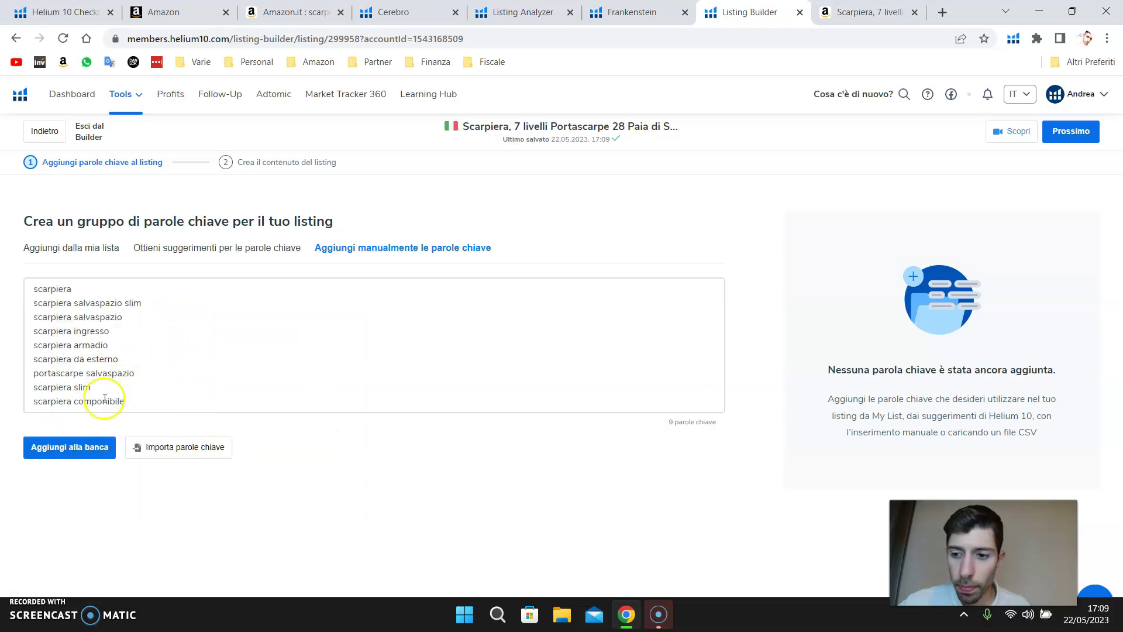
pyautogui.click(64, 448)
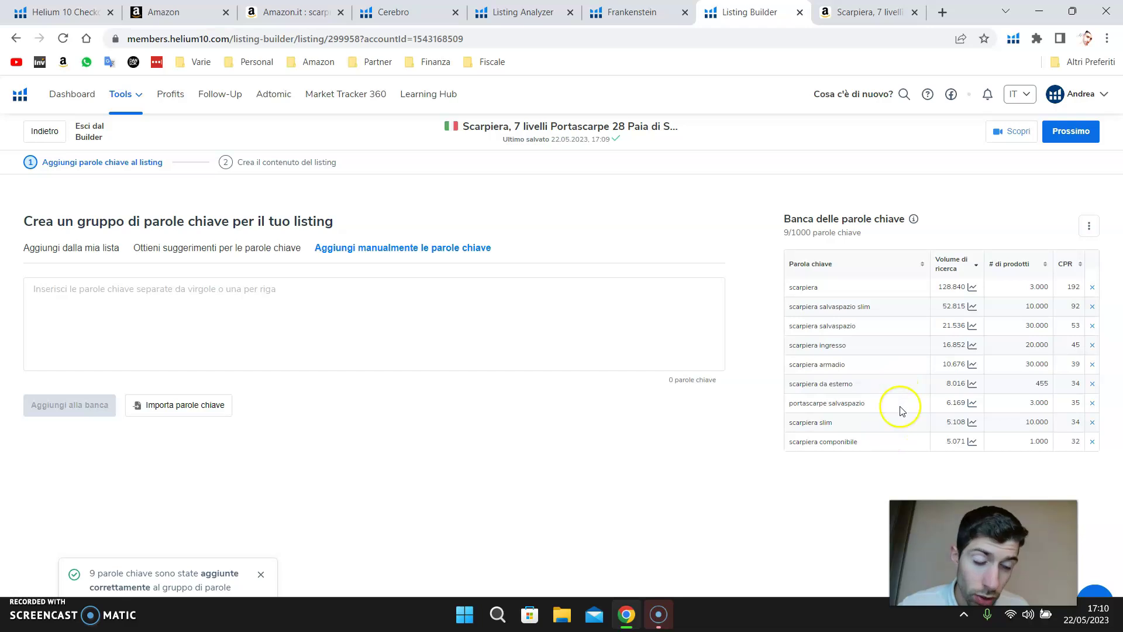
pyautogui.click(1088, 138)
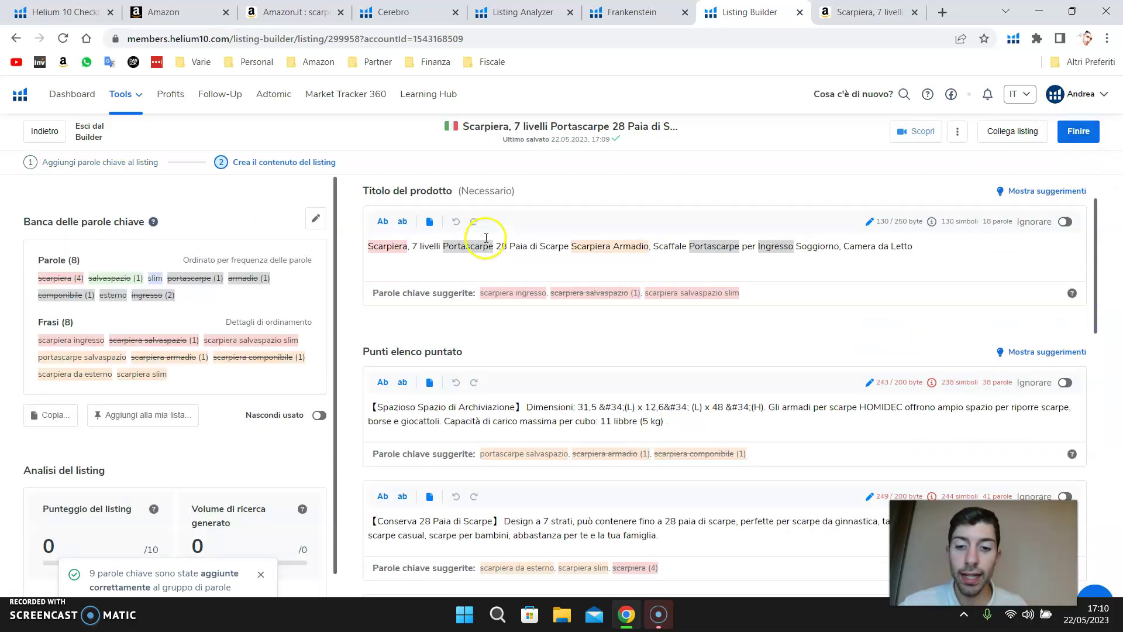
# Examine the imported title and bullet points in Listing Builder alongside the competitor's Amazon product page
pyautogui.scroll(-1, 624, 209)
pyautogui.scroll(1, 684, 225)
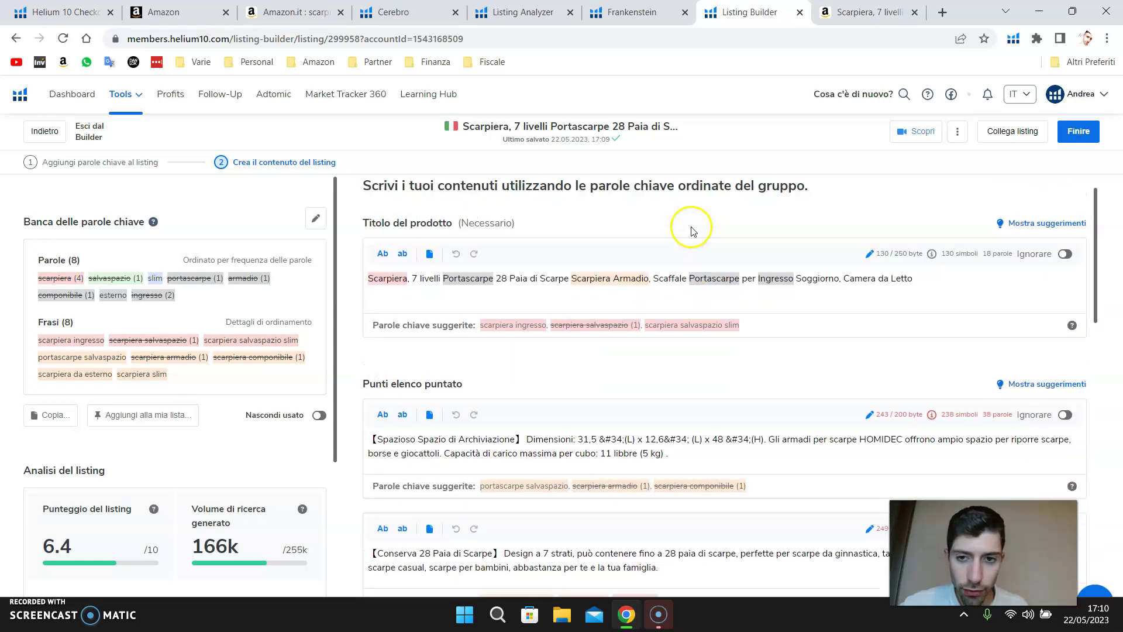
pyautogui.scroll(-2, 508, 299)
pyautogui.scroll(-5, 566, 321)
pyautogui.scroll(5, 576, 271)
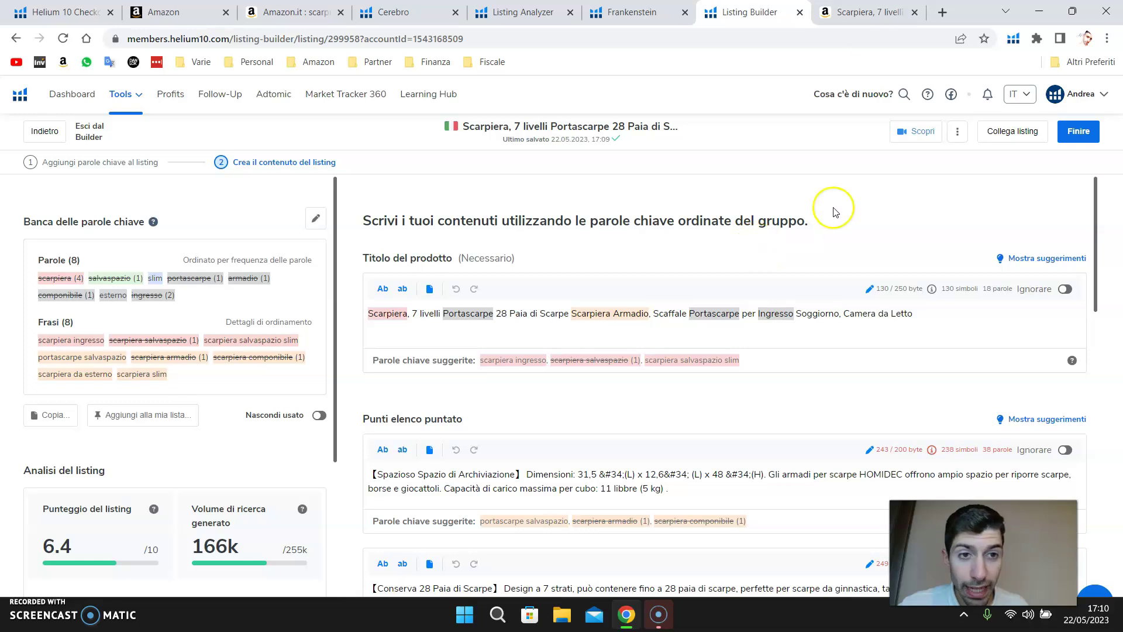
pyautogui.click(838, 19)
pyautogui.scroll(15, 431, 319)
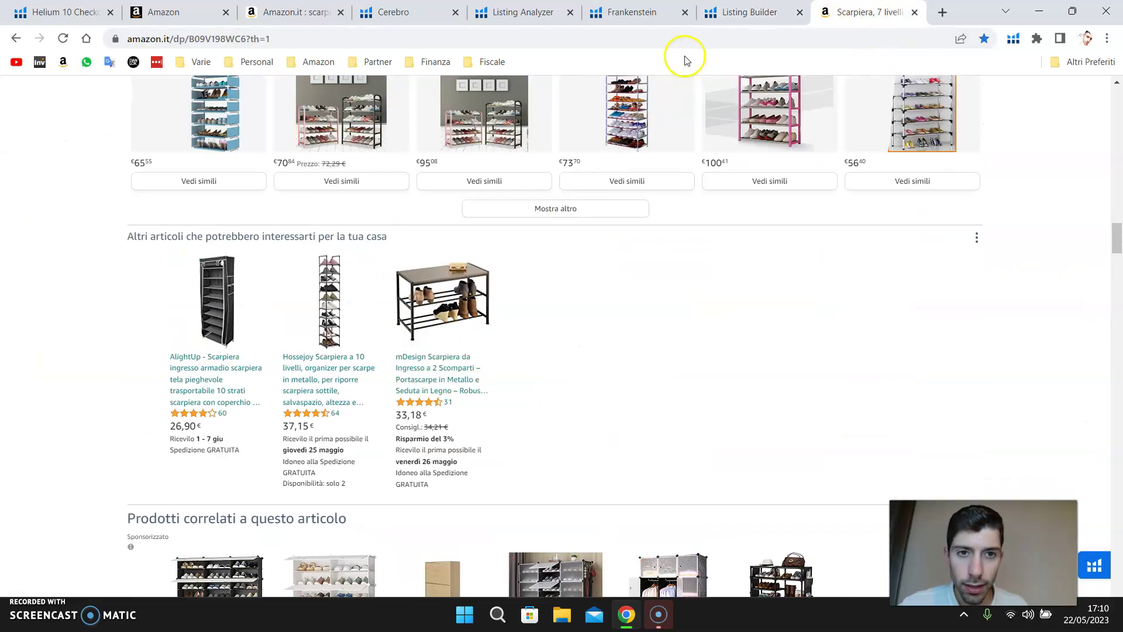
pyautogui.click(741, 16)
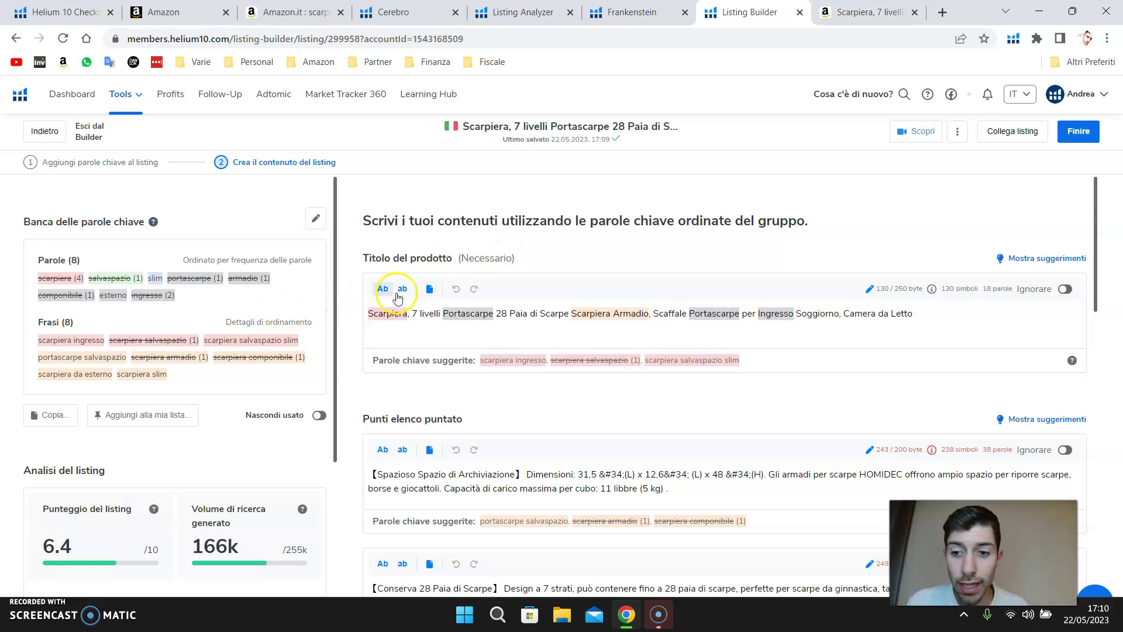
# Examine the used and unused keywords in the keyword bank, the listing score, the search volume and the best practices
pyautogui.moveTo(289, 325)
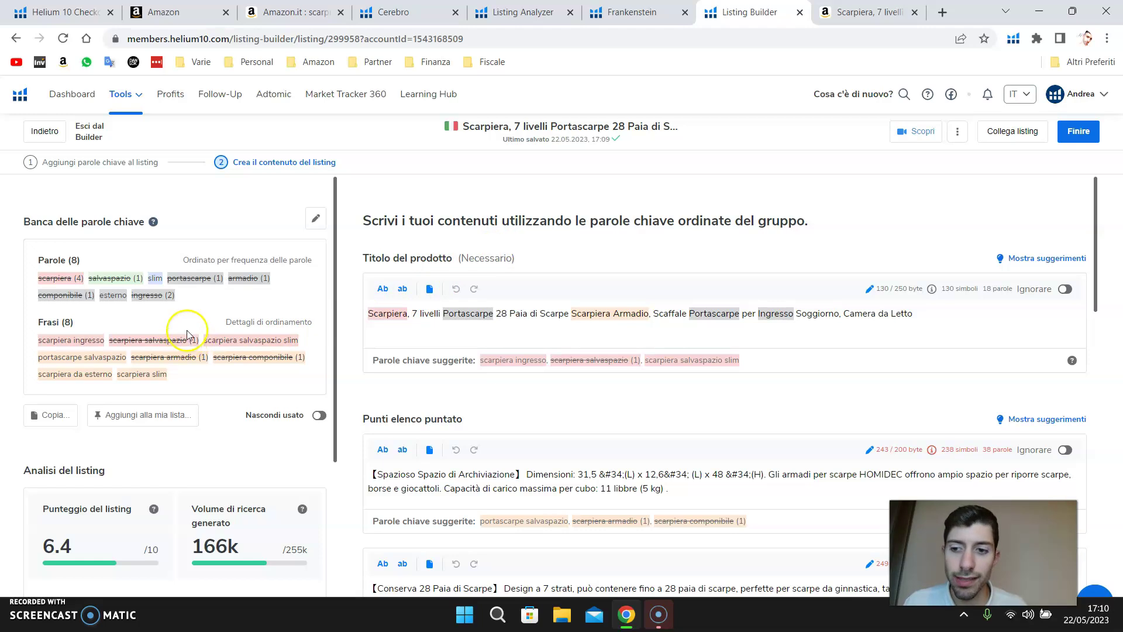
pyautogui.scroll(-5, 188, 310)
pyautogui.scroll(2, 187, 310)
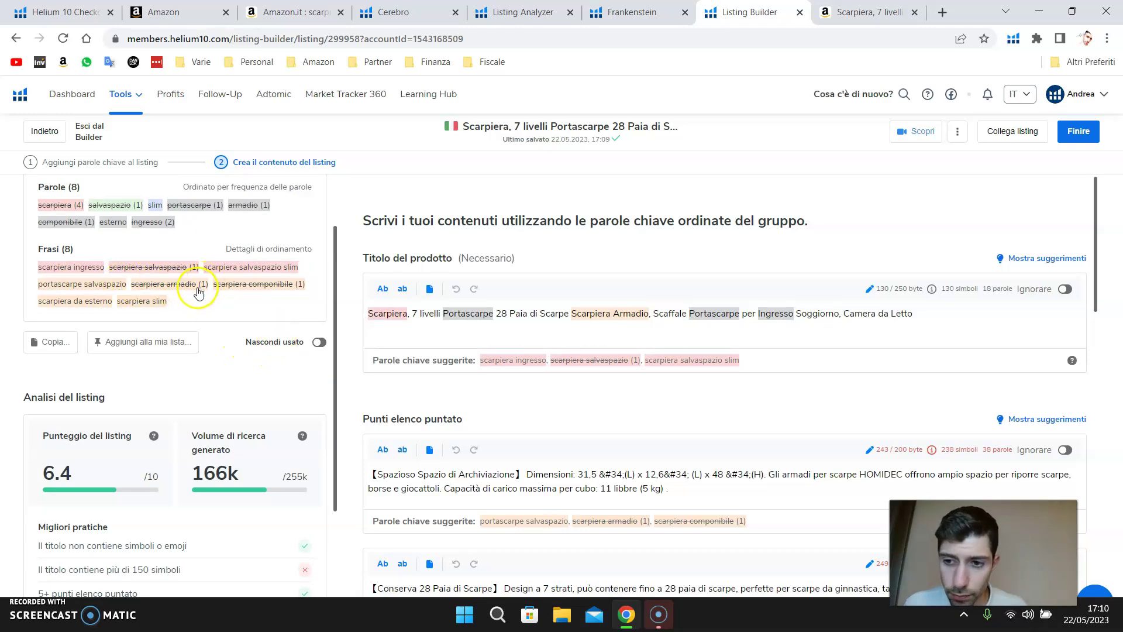
pyautogui.scroll(-3, 245, 310)
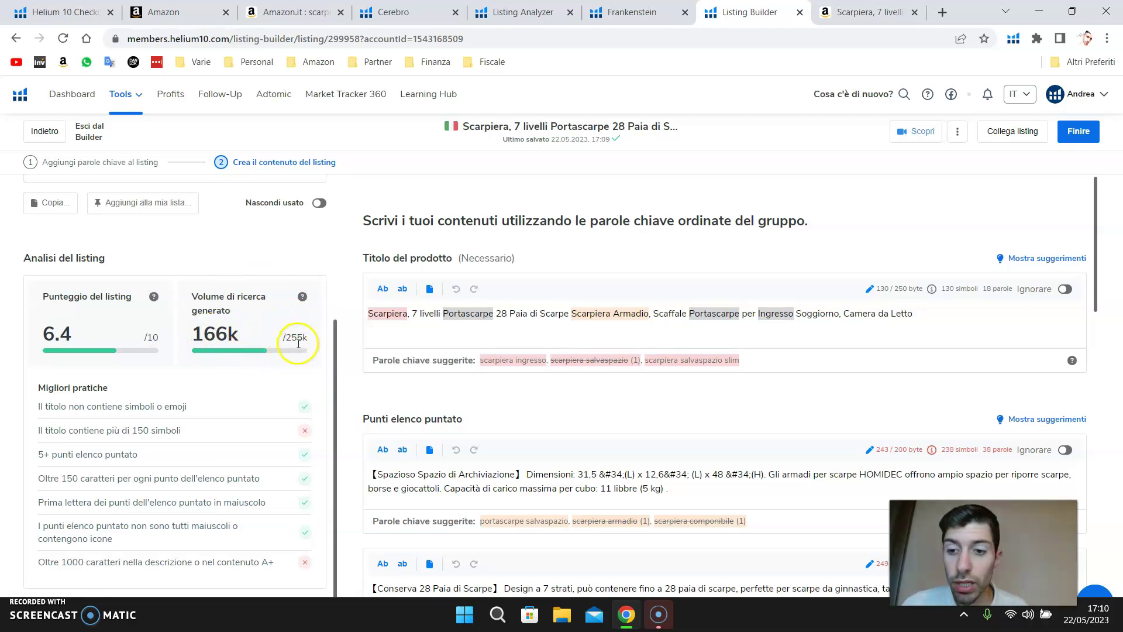
pyautogui.scroll(4, 299, 344)
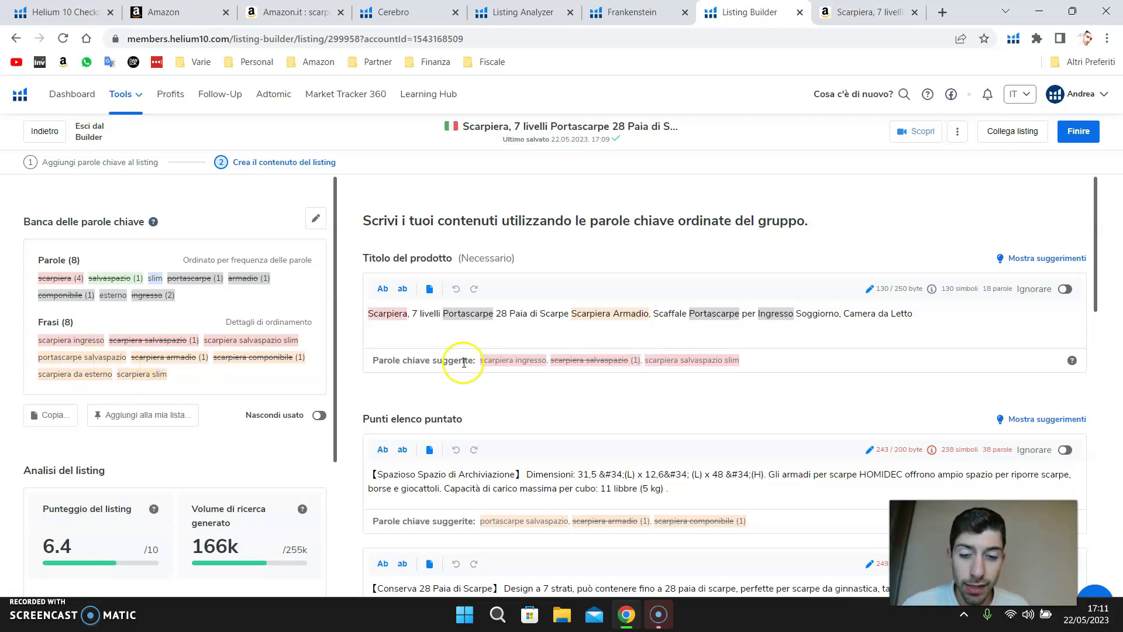
# Copy the phrase "portascarpe salvaspazio" from the keyword bank
pyautogui.scroll(-1, 463, 290)
pyautogui.rightClick(80, 361)
pyautogui.click(101, 372)
# Append "portascarpe salvaspazio," to the end of the second bullet point, "Conserva 28 Paia di Scarpe"
pyautogui.scroll(-1, 681, 410)
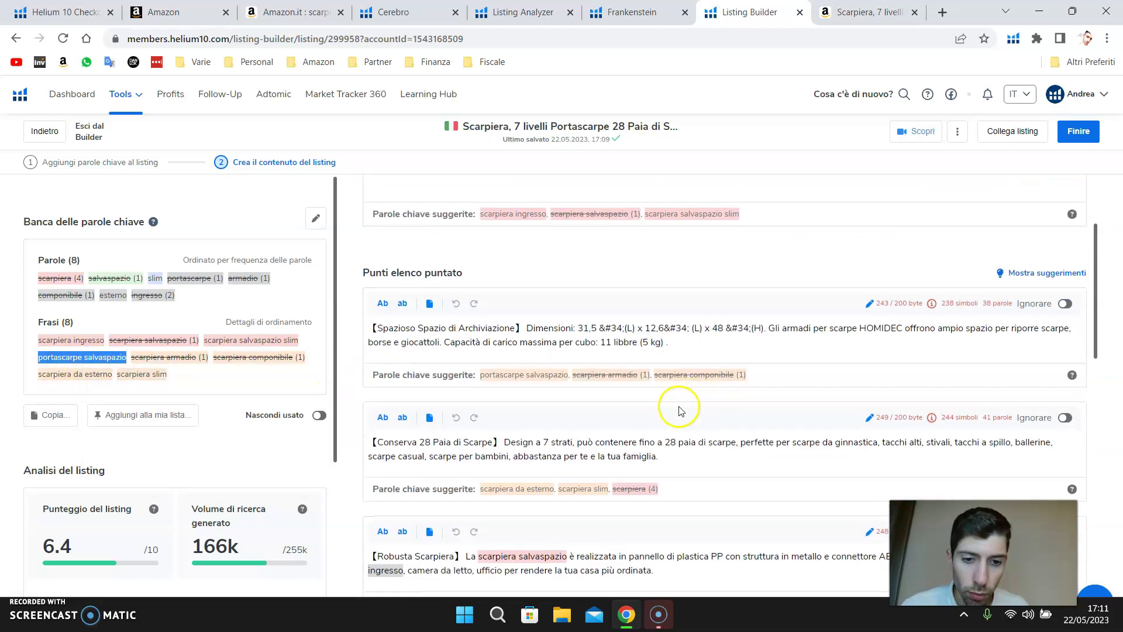
pyautogui.scroll(-1, 680, 410)
pyautogui.click(671, 387)
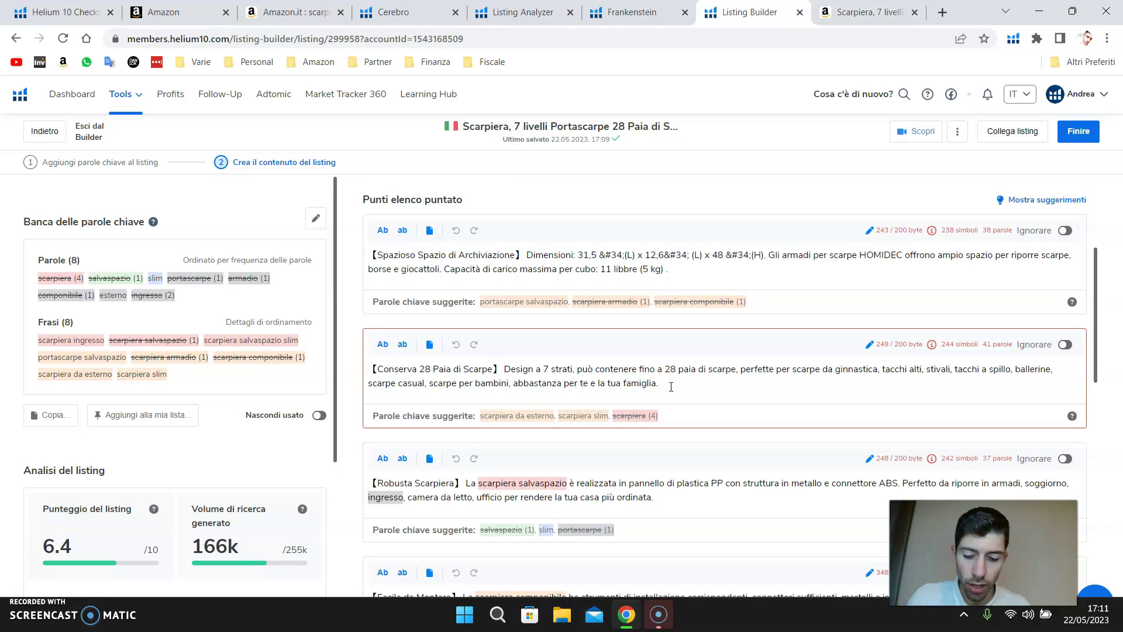
pyautogui.rightClick(671, 386)
pyautogui.click(717, 269)
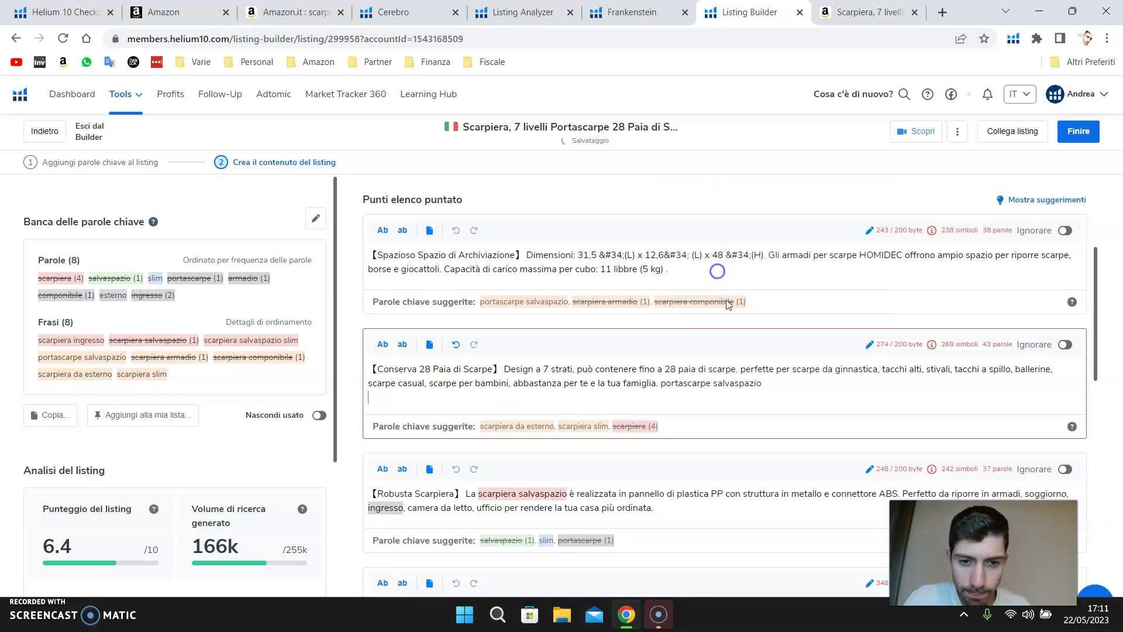
pyautogui.press('Return')
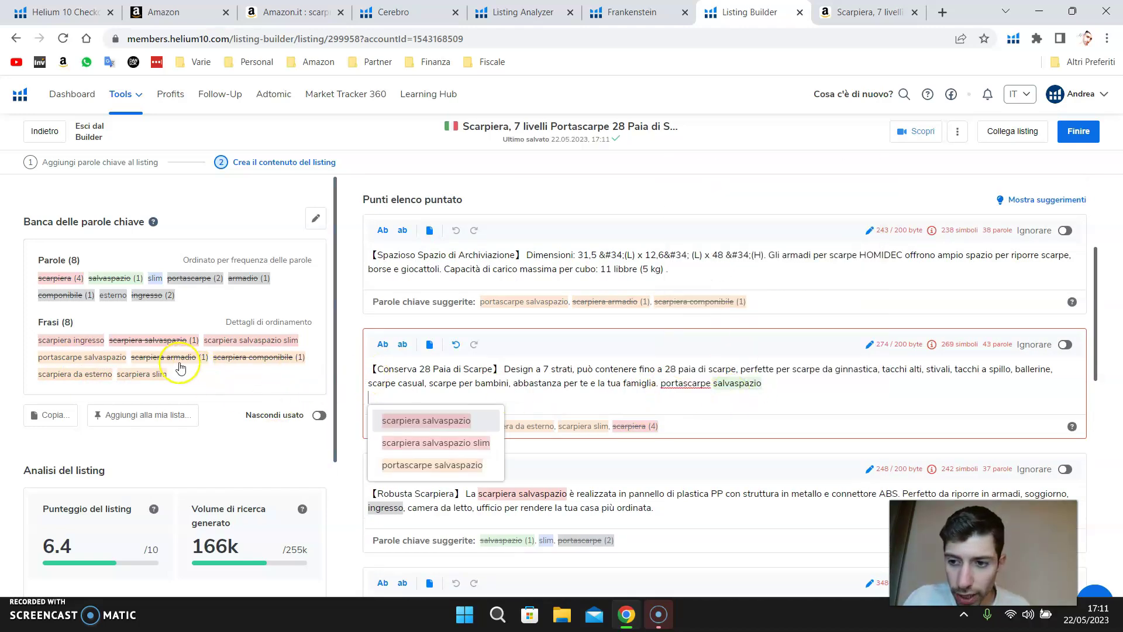
pyautogui.scroll(-1, 300, 436)
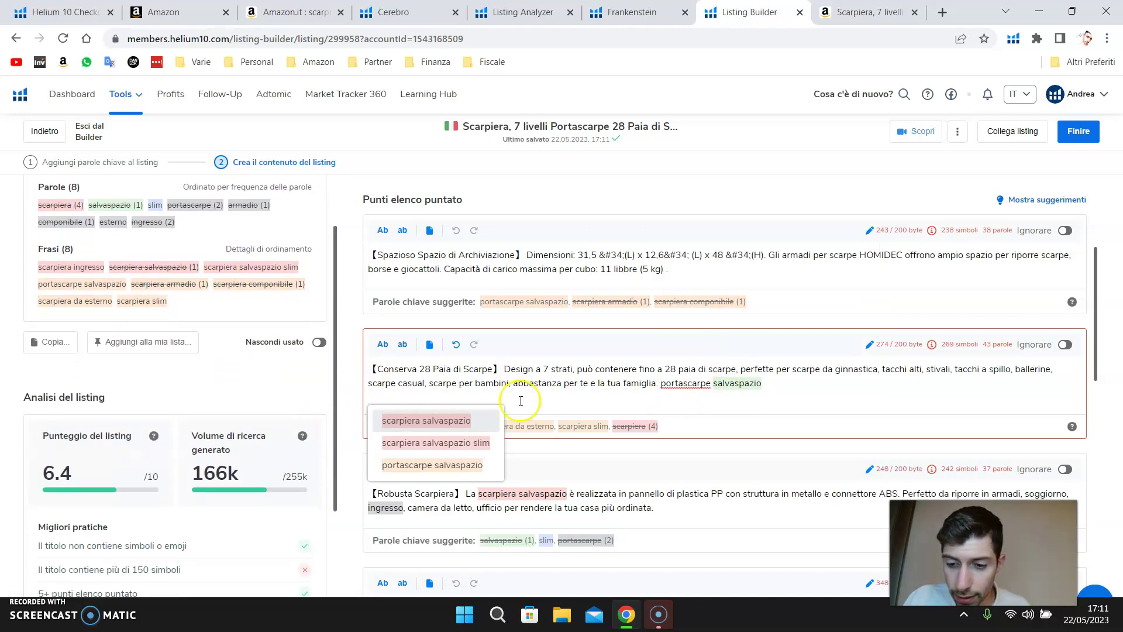
pyautogui.click(770, 387)
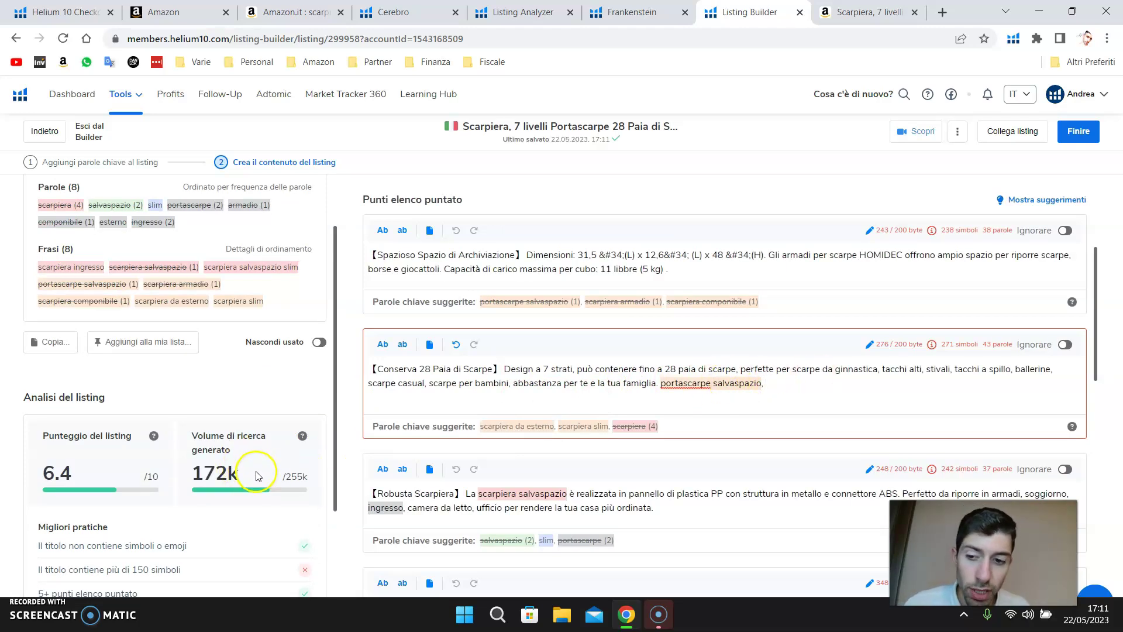
# Review the keyword bank, search volume and best practices against the title, bullet points and description fields
pyautogui.scroll(1, 717, 402)
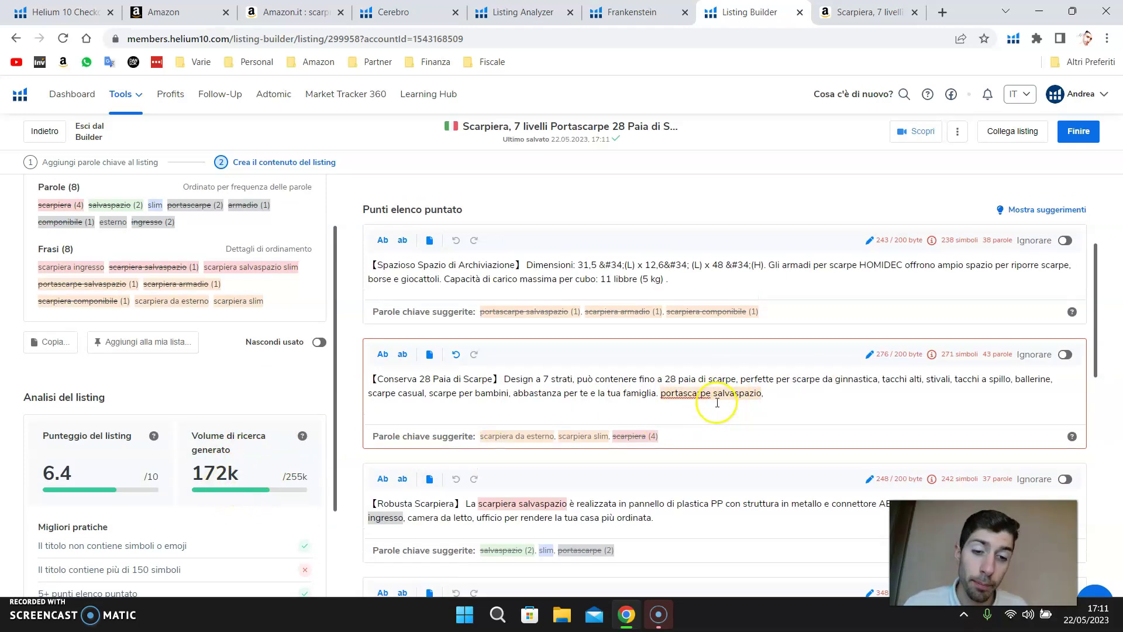
pyautogui.scroll(2, 717, 403)
pyautogui.scroll(-1, 491, 406)
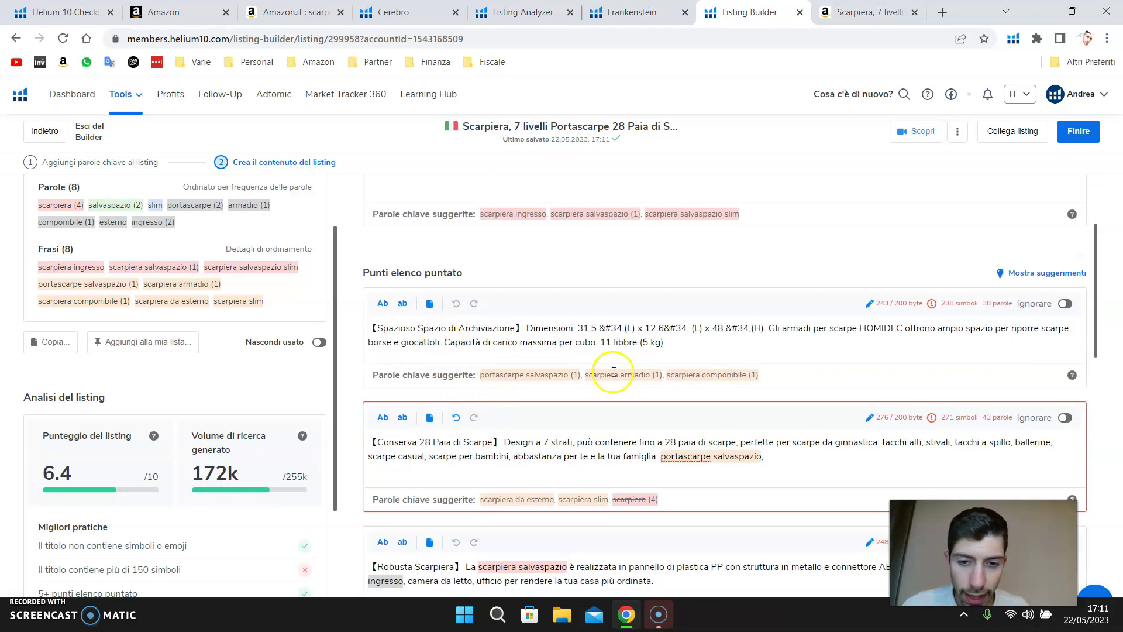
pyautogui.scroll(3, 613, 372)
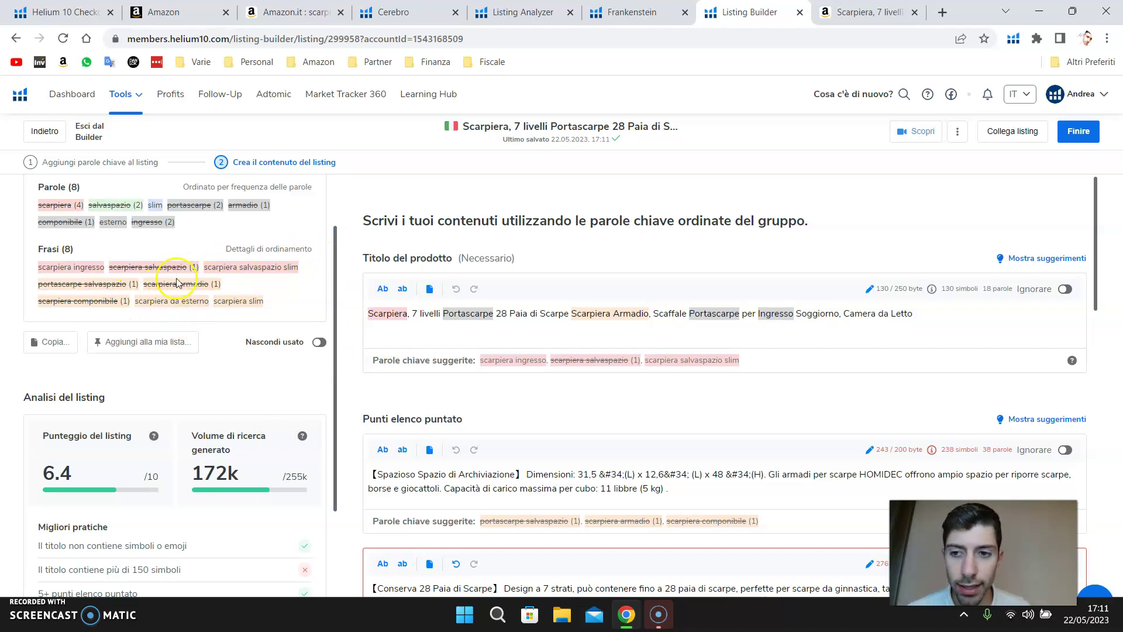
pyautogui.scroll(-3, 248, 339)
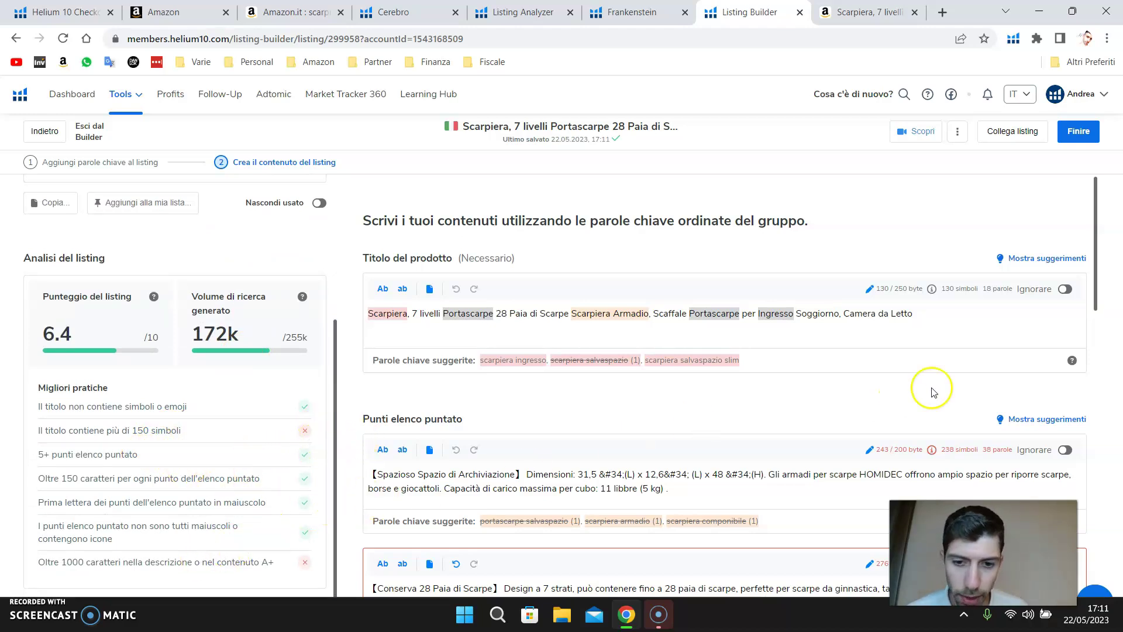
pyautogui.scroll(-1, 1043, 367)
pyautogui.scroll(-2, 1042, 368)
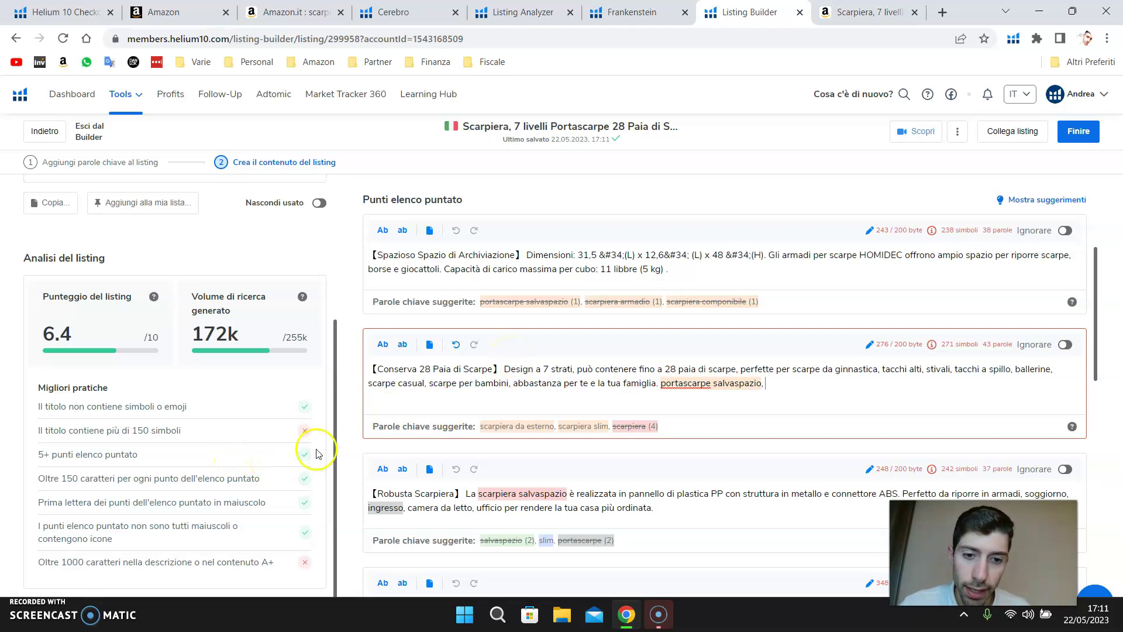
pyautogui.scroll(-5, 573, 359)
pyautogui.scroll(6, 574, 358)
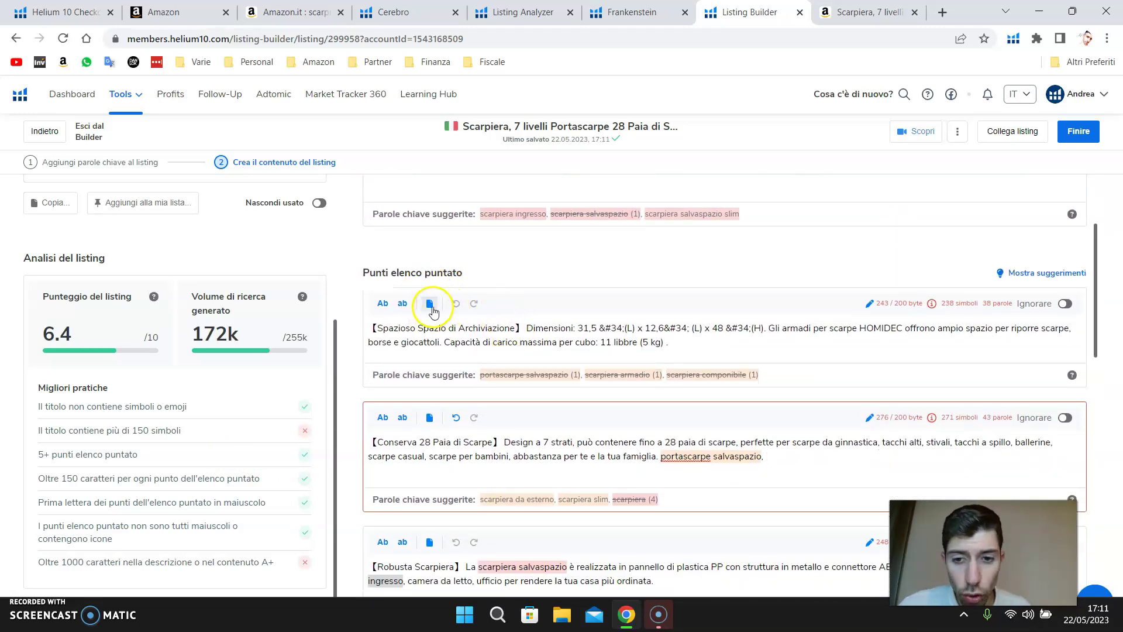
# Check the product description and key feature fields of the Seller Central listing form, then return to Listing Builder
pyautogui.click(175, 11)
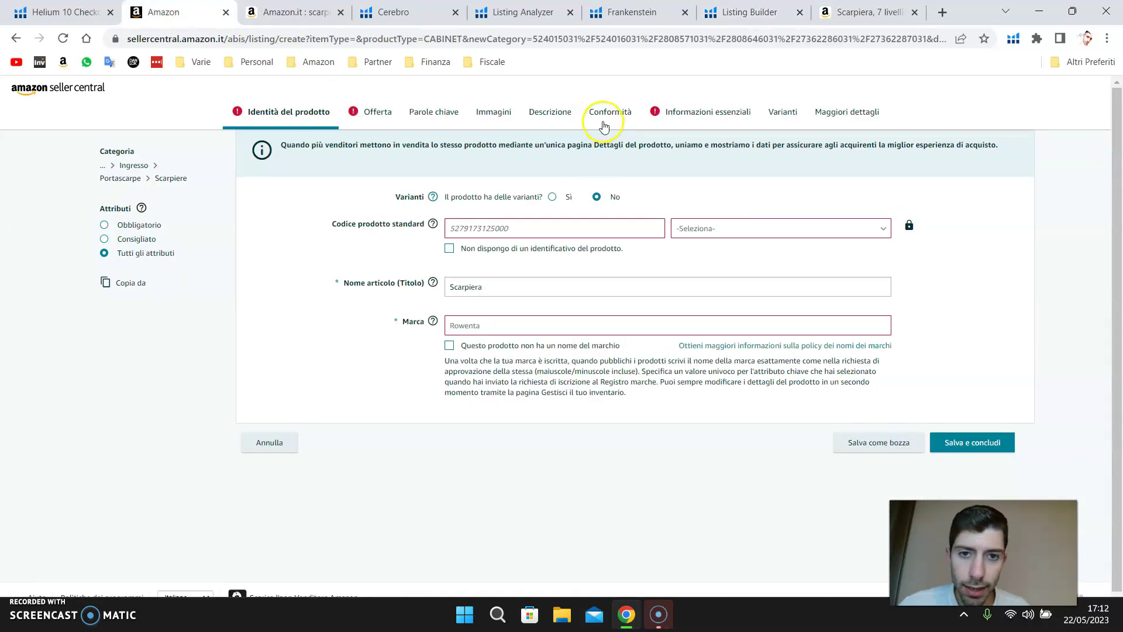
pyautogui.click(543, 112)
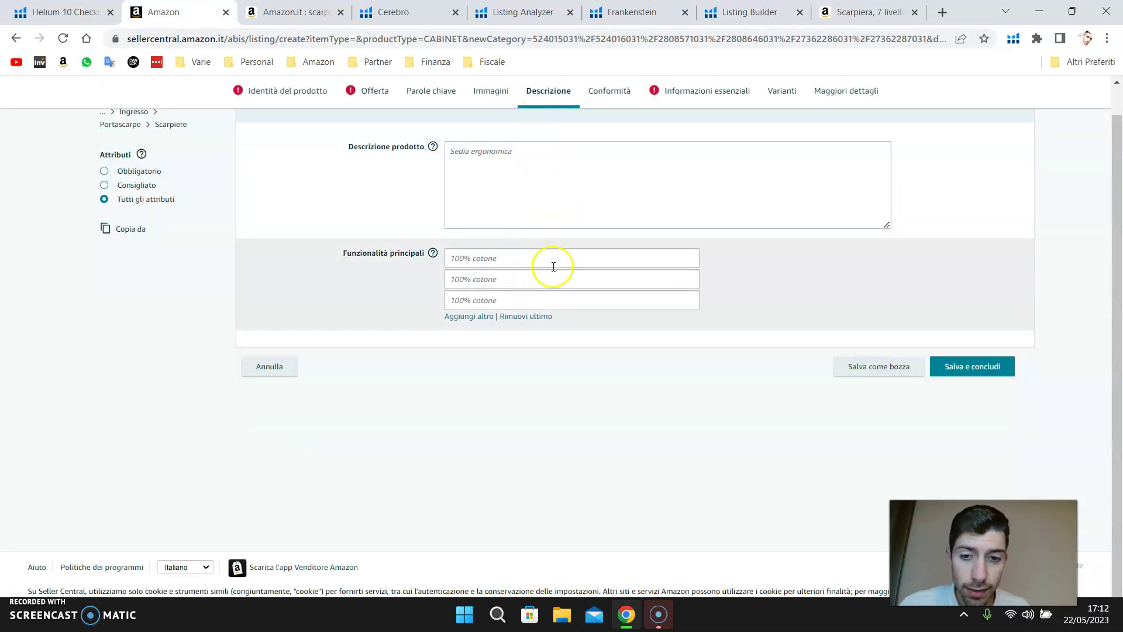
pyautogui.click(743, 11)
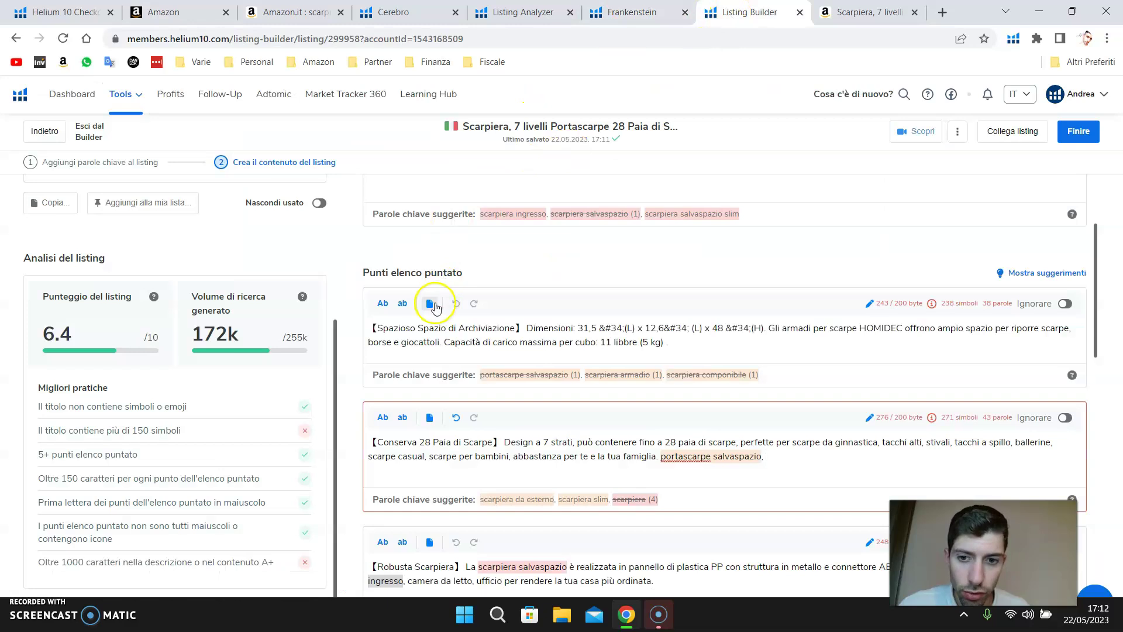
# Look over the title, all the bullet points and the empty description field of the Listing Builder draft
pyautogui.scroll(3, 439, 374)
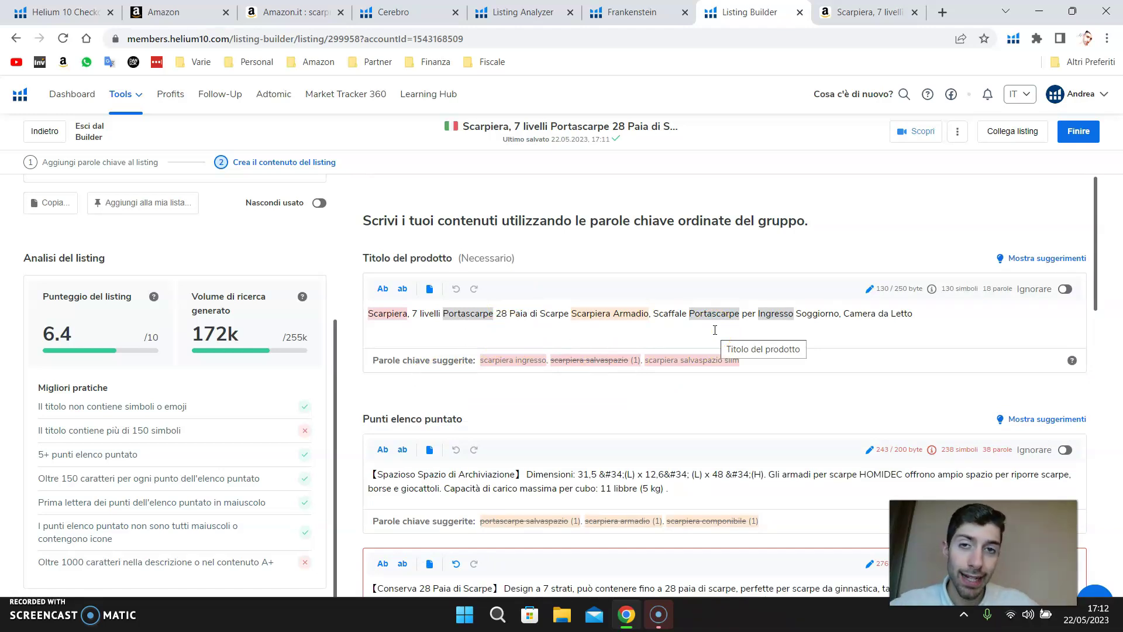
pyautogui.scroll(-10, 715, 330)
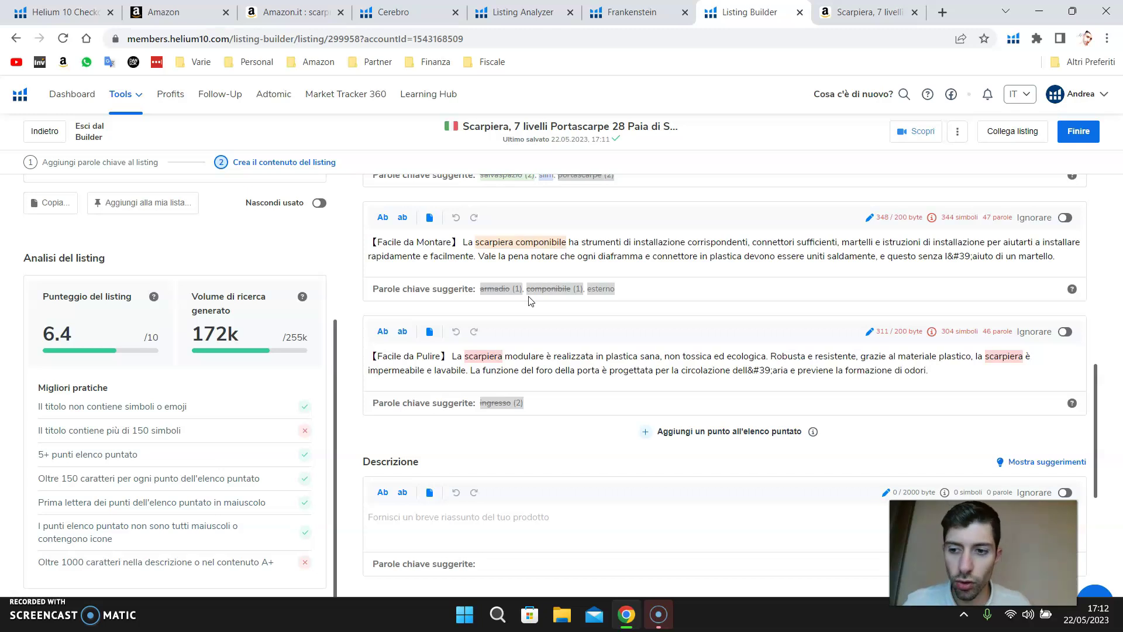
pyautogui.click(521, 332)
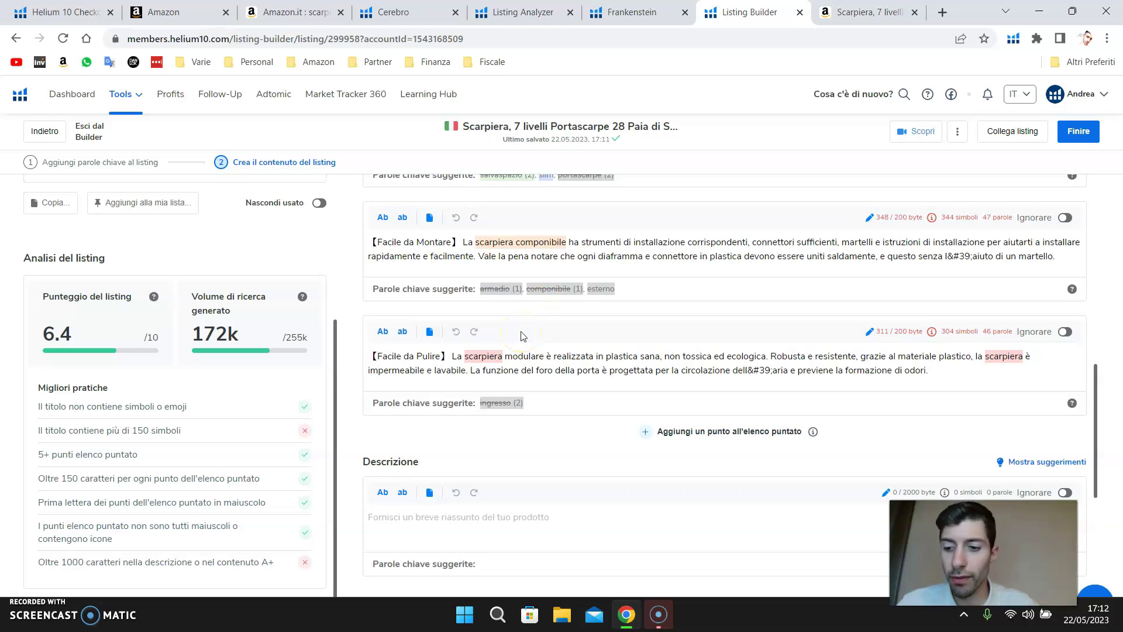
pyautogui.scroll(8, 573, 322)
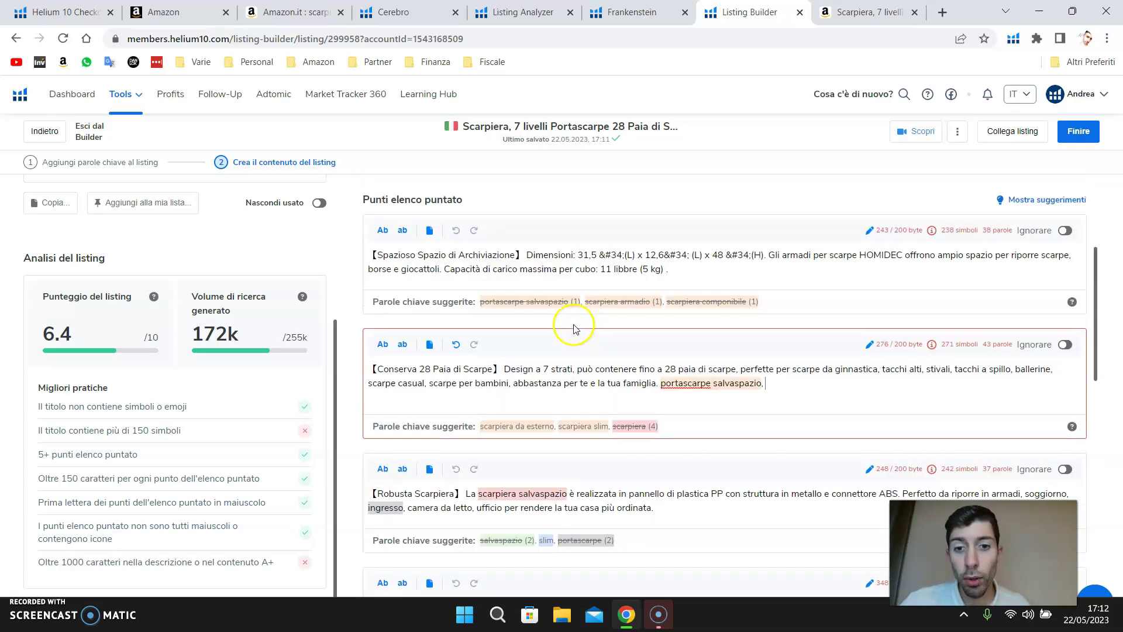
# Open Helium 10's Index Checker in its own browser tab from Cerebro and place that tab right after Listing Analyzer
pyautogui.click(380, 14)
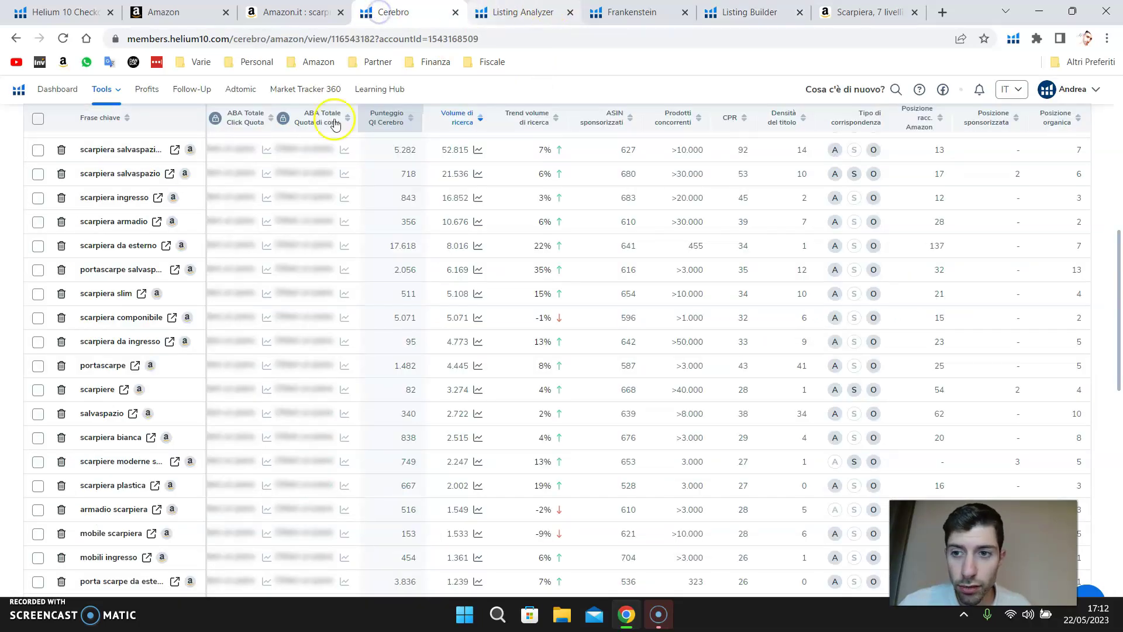
pyautogui.scroll(10, 331, 120)
pyautogui.click(109, 97)
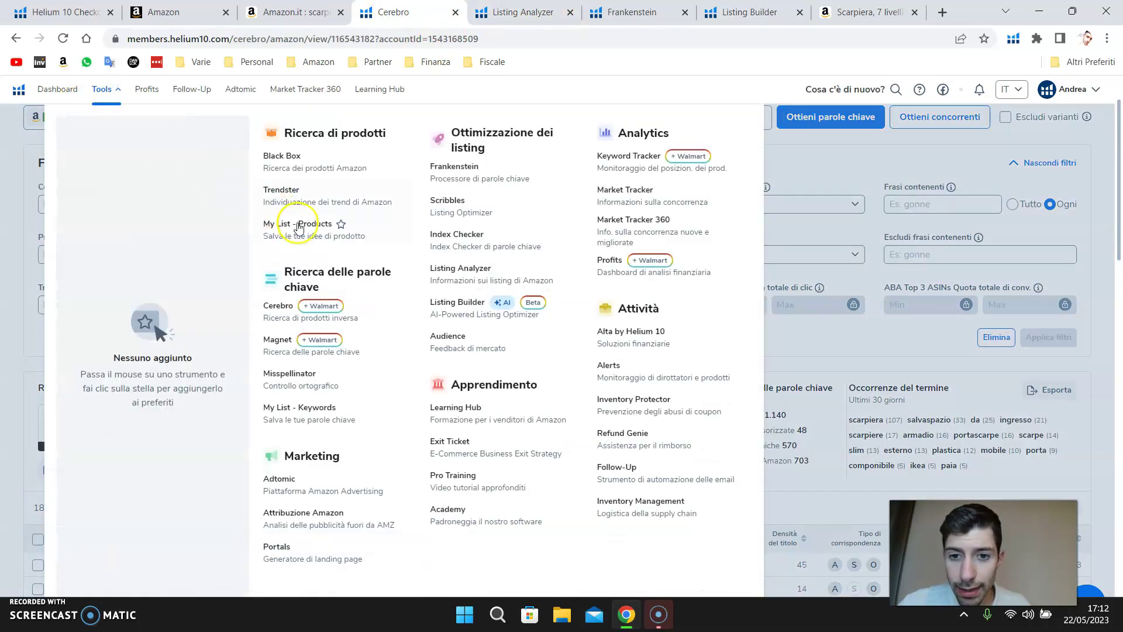
pyautogui.rightClick(475, 234)
pyautogui.click(499, 258)
pyautogui.moveTo(458, 12); pyautogui.dragTo(534, 12)
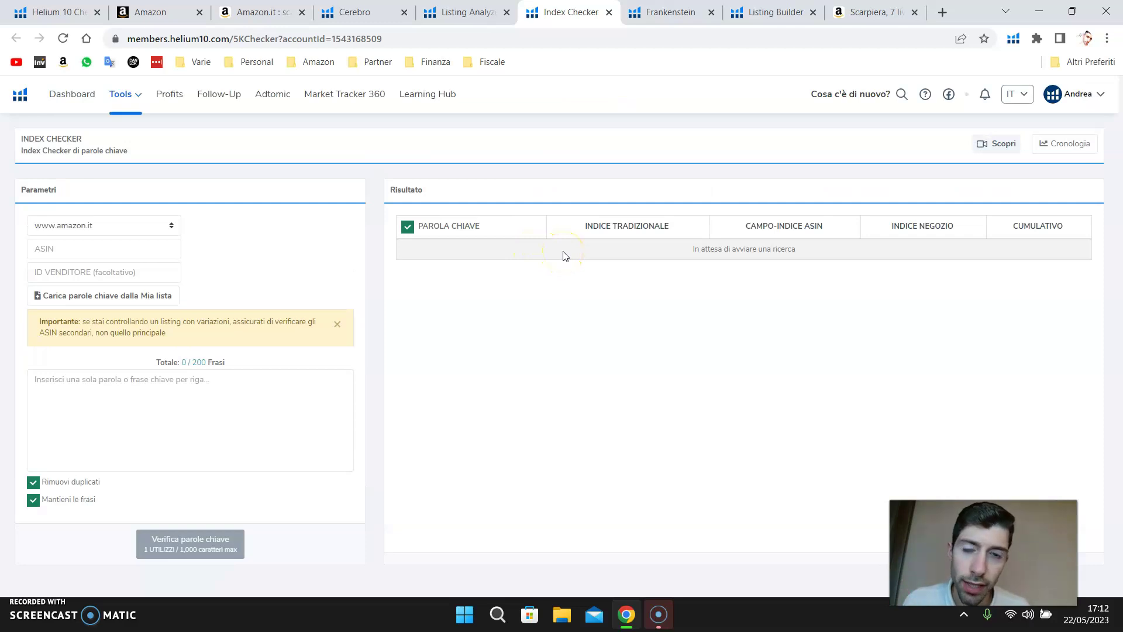
# Copy the ASIN B09V198WC6 from the HOMIDEC shoe rack's Amazon product details into Index Checker's ASIN field
pyautogui.click(79, 248)
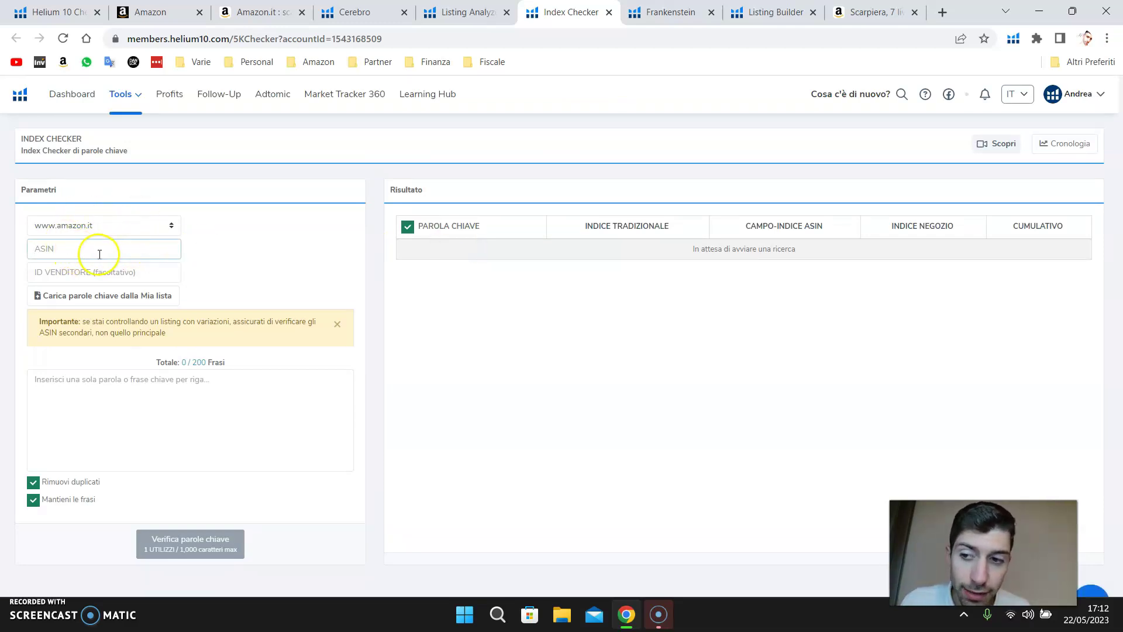
pyautogui.click(854, 12)
pyautogui.scroll(5, 696, 291)
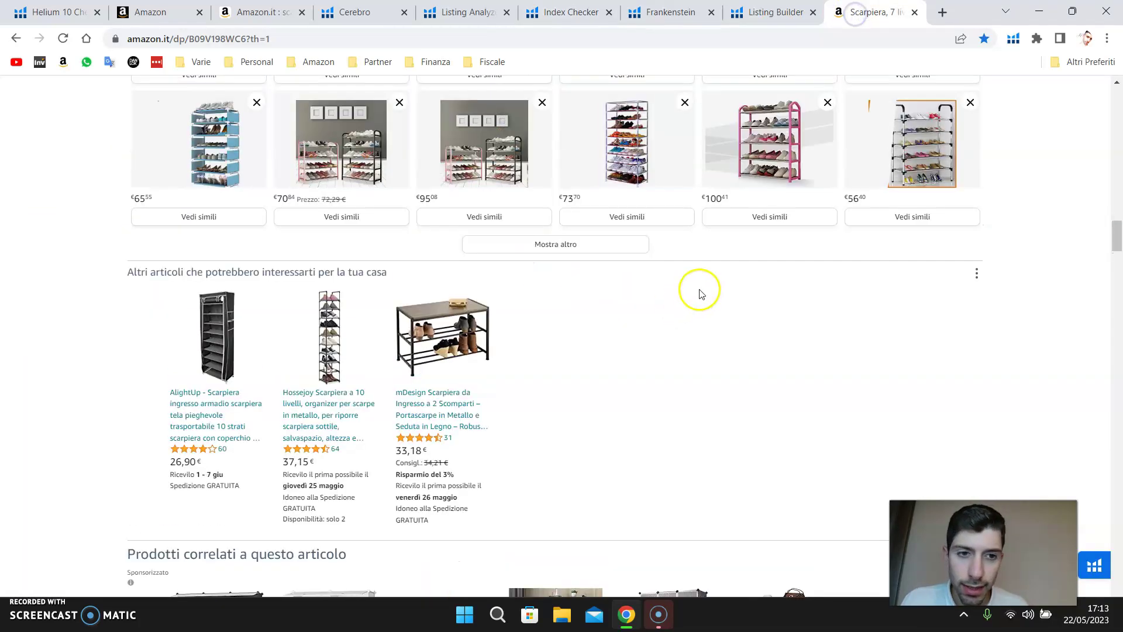
pyautogui.scroll(-15, 807, 307)
pyautogui.doubleClick(811, 302)
pyautogui.rightClick(819, 232)
pyautogui.click(854, 244)
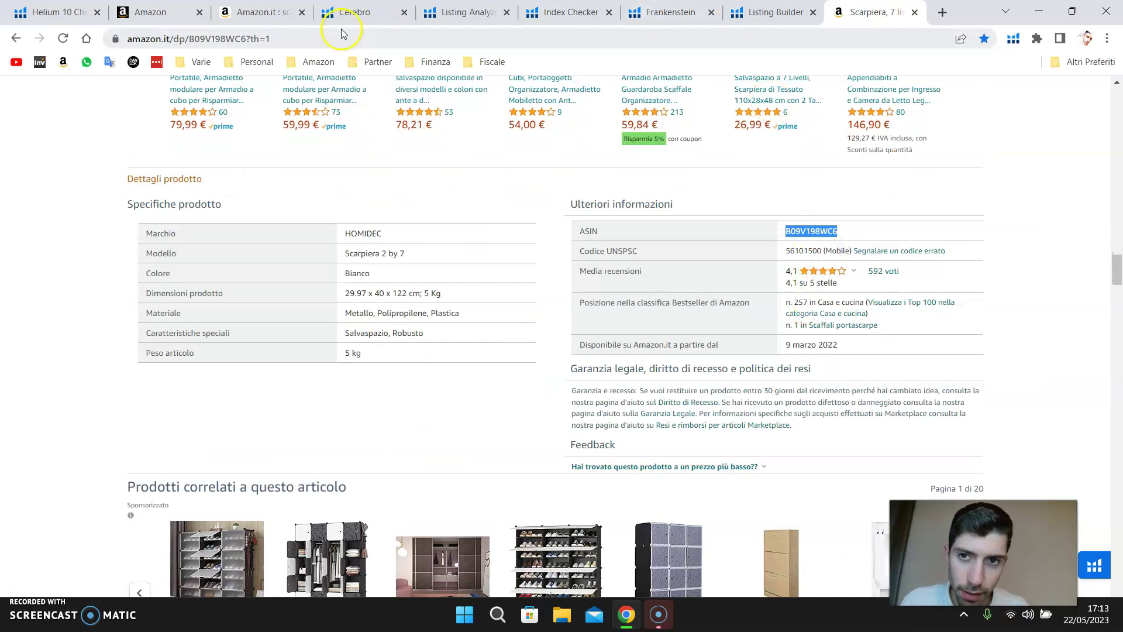
pyautogui.click(583, 24)
pyautogui.rightClick(111, 255)
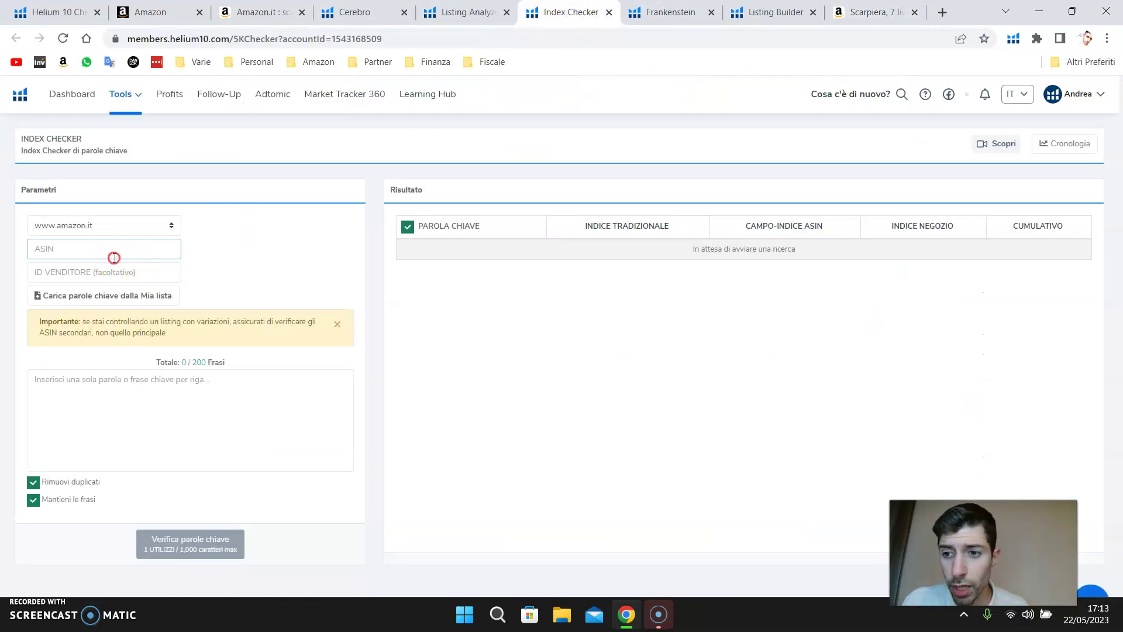
pyautogui.click(154, 373)
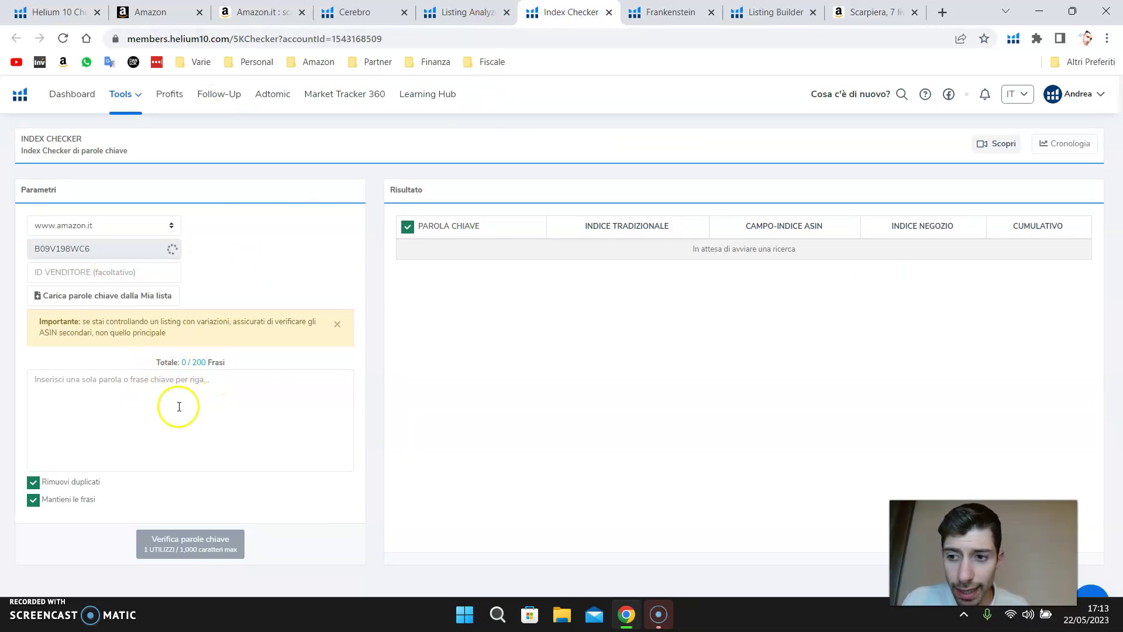
# Copy the selected keywords, from "scarpiera" through "scarpiera componibile", out of Frankenstein into Index Checker's keyword list
pyautogui.click(154, 388)
pyautogui.click(664, 13)
pyautogui.rightClick(165, 266)
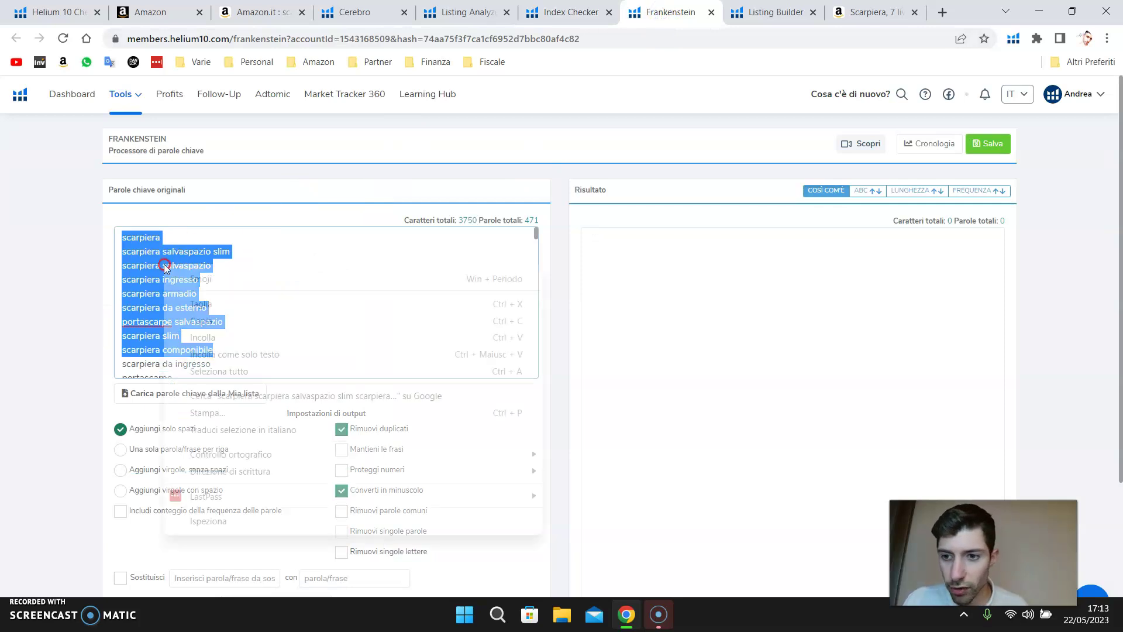
pyautogui.click(196, 321)
pyautogui.click(573, 13)
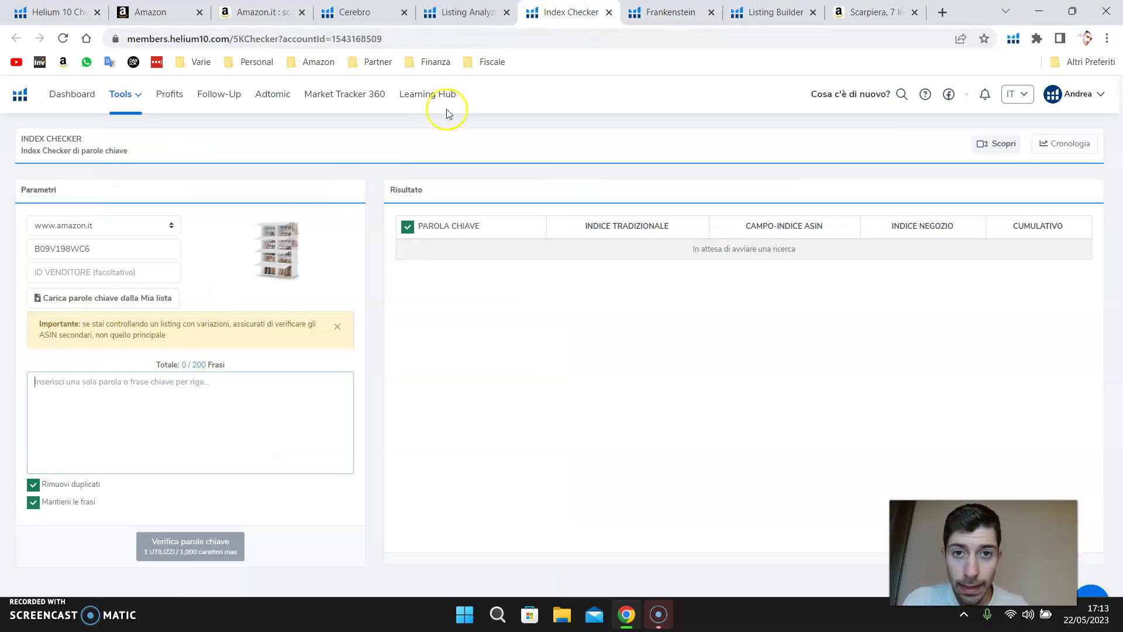
pyautogui.rightClick(141, 385)
pyautogui.click(187, 245)
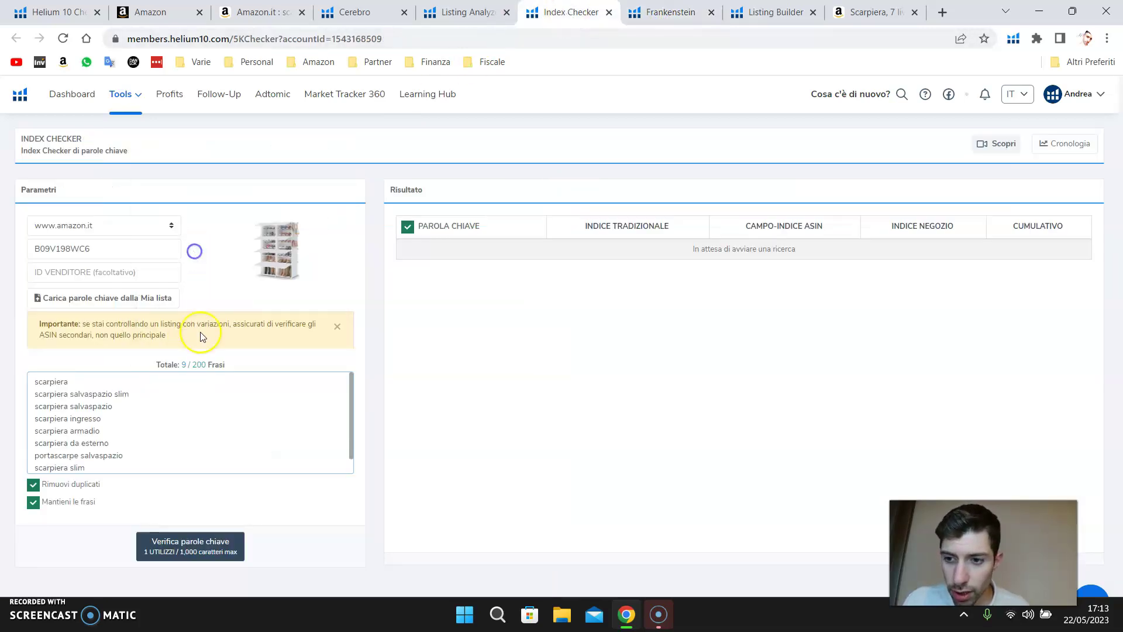
# Run the keyword index check for the entered ASIN and dismiss the completion message
pyautogui.click(187, 541)
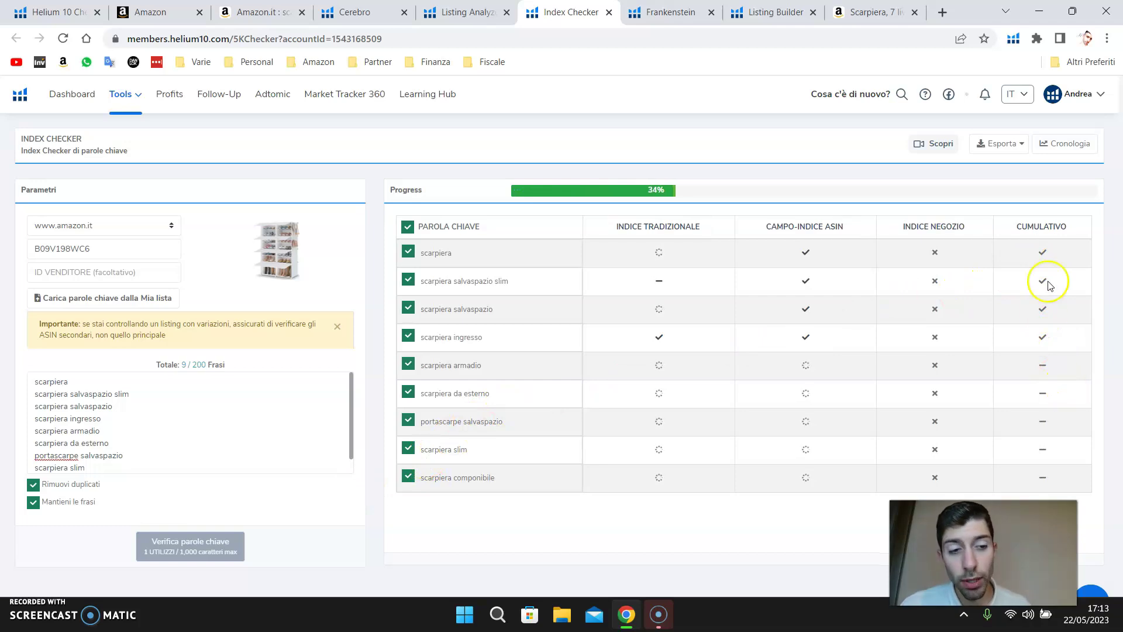
pyautogui.moveTo(1063, 236)
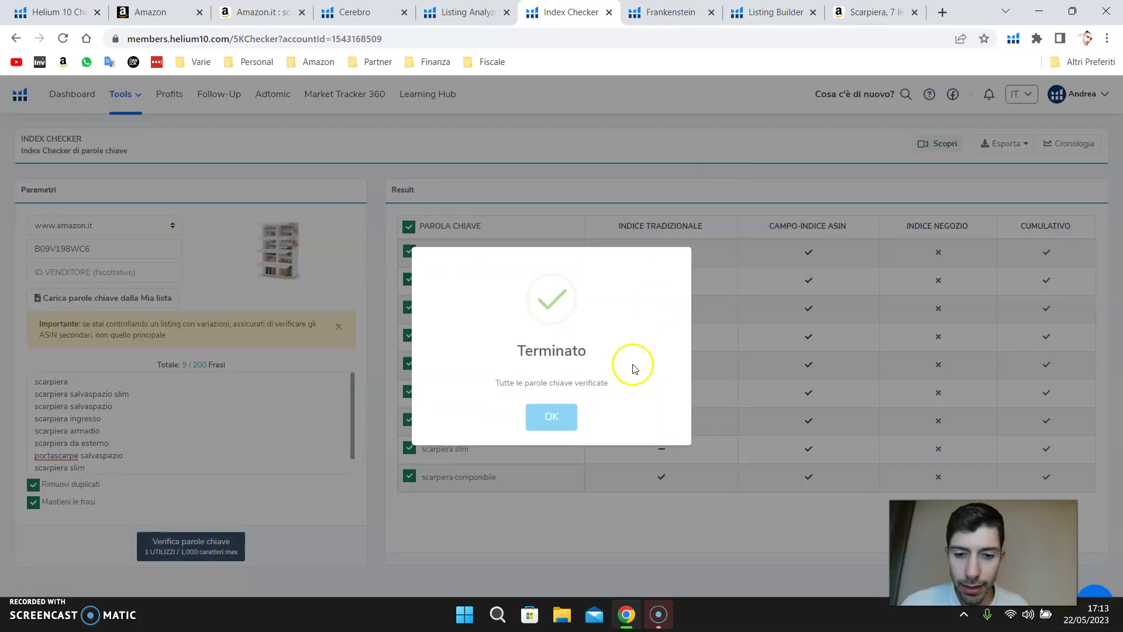
pyautogui.click(551, 417)
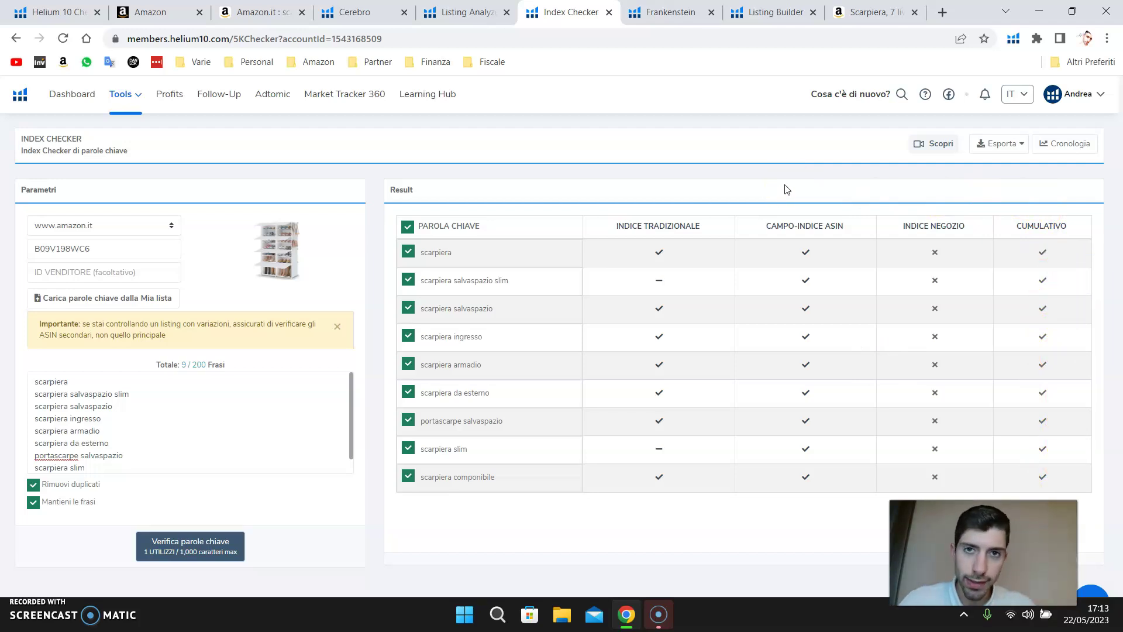
# Review each keyword's index results alongside the Listing Builder draft, then return to the description section of the Seller Central listing form
pyautogui.moveTo(649, 232)
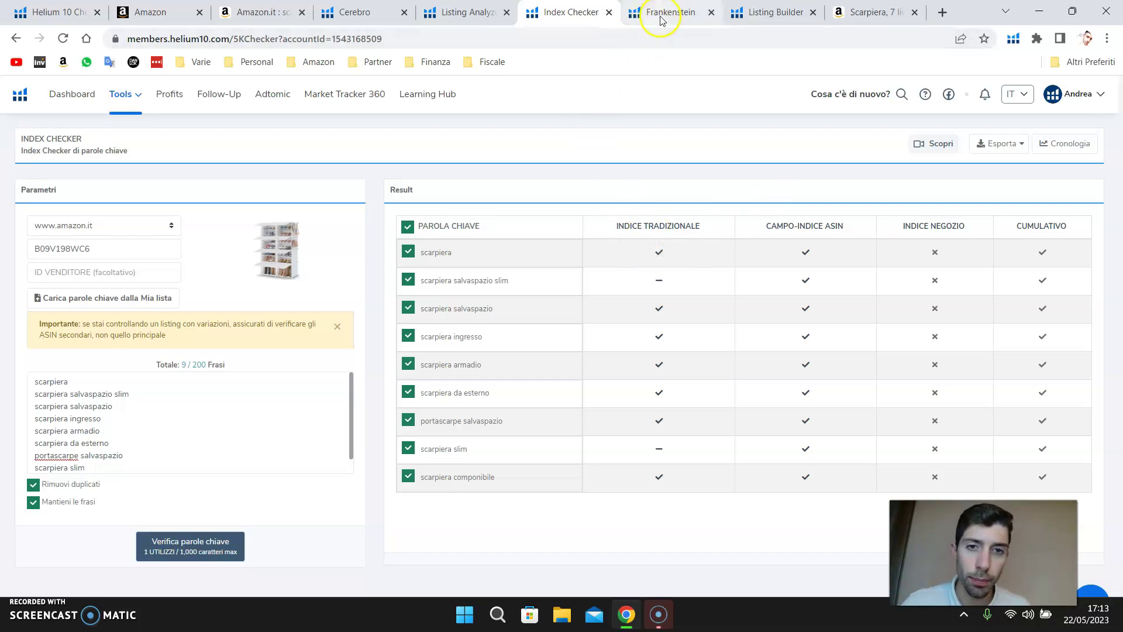
pyautogui.click(753, 16)
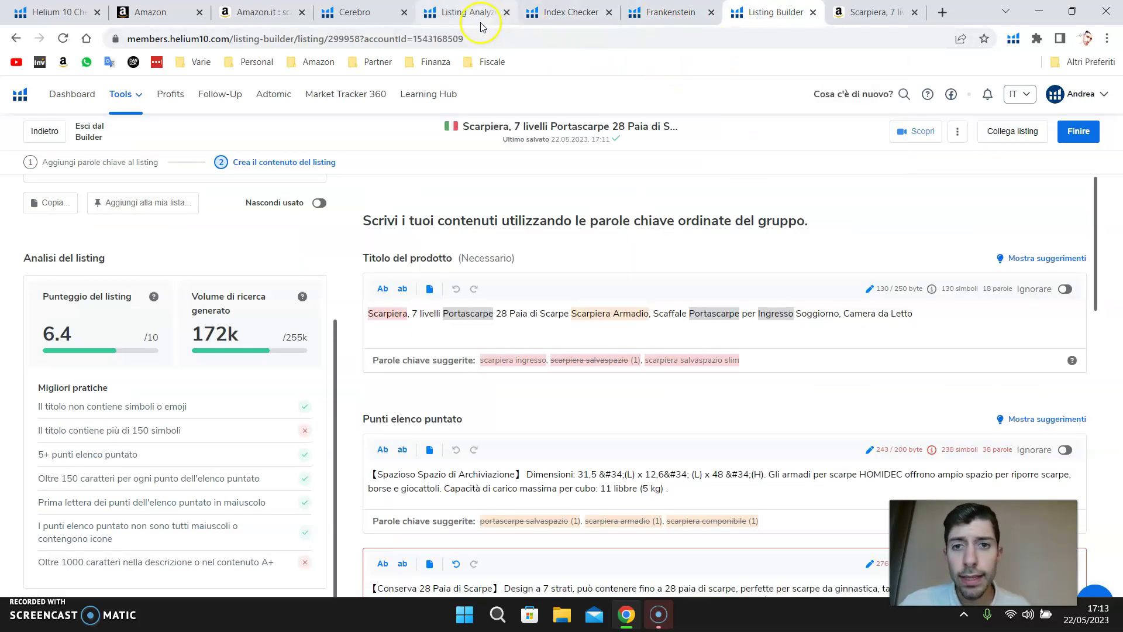
pyautogui.click(558, 23)
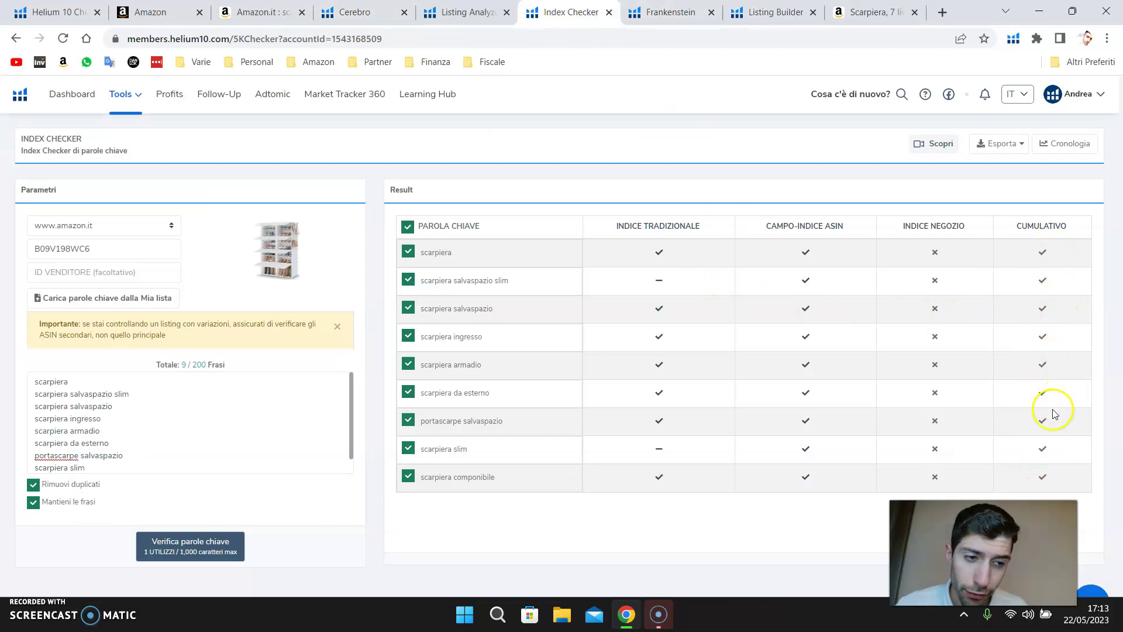
pyautogui.moveTo(717, 234)
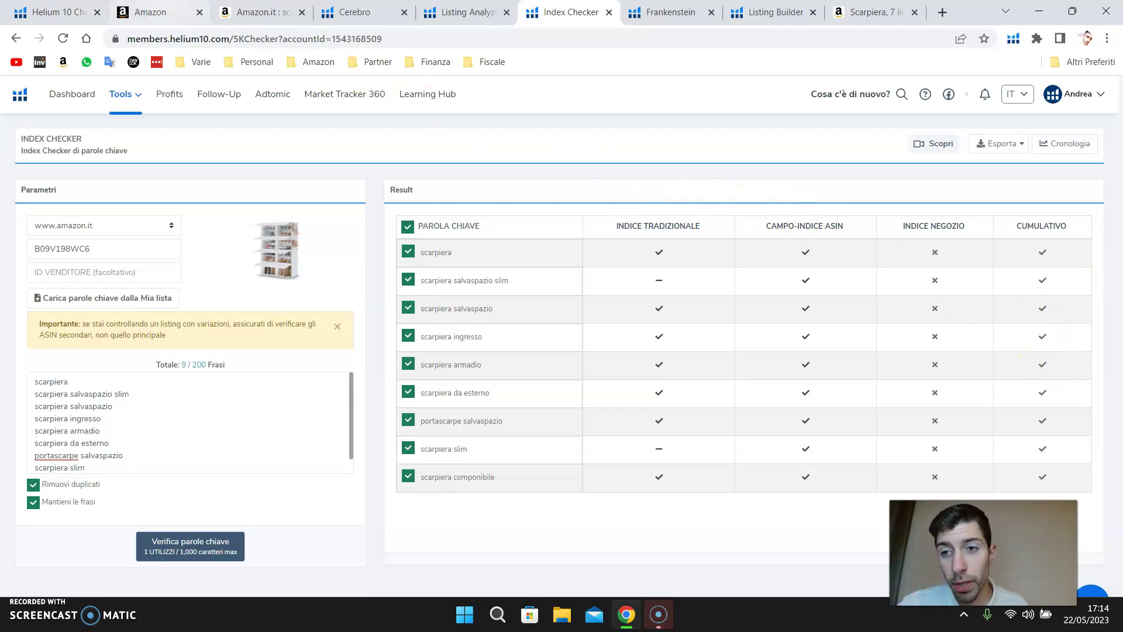
pyautogui.click(150, 11)
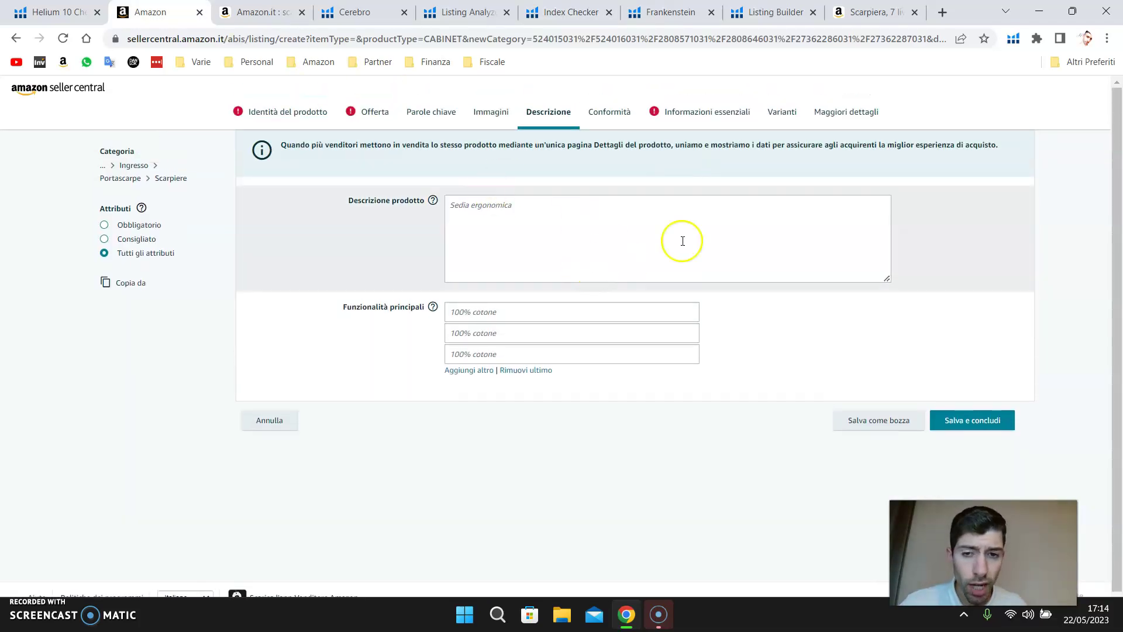